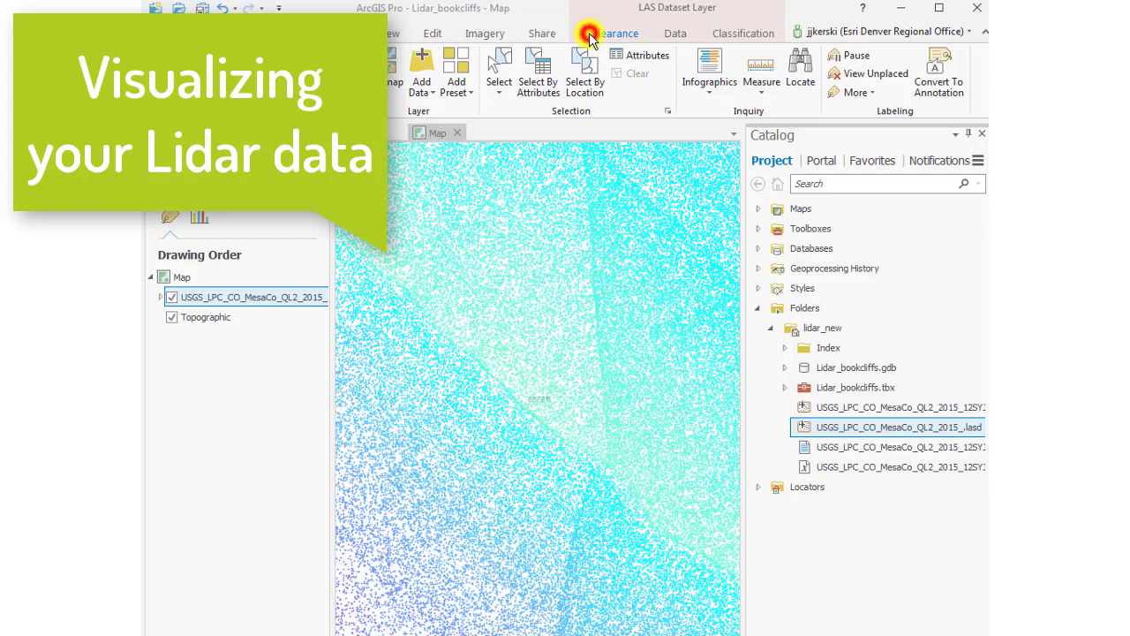
Symbolize the LAS dataset layer as a surface coloured by elevation, then close the symbology settings
click(590, 35)
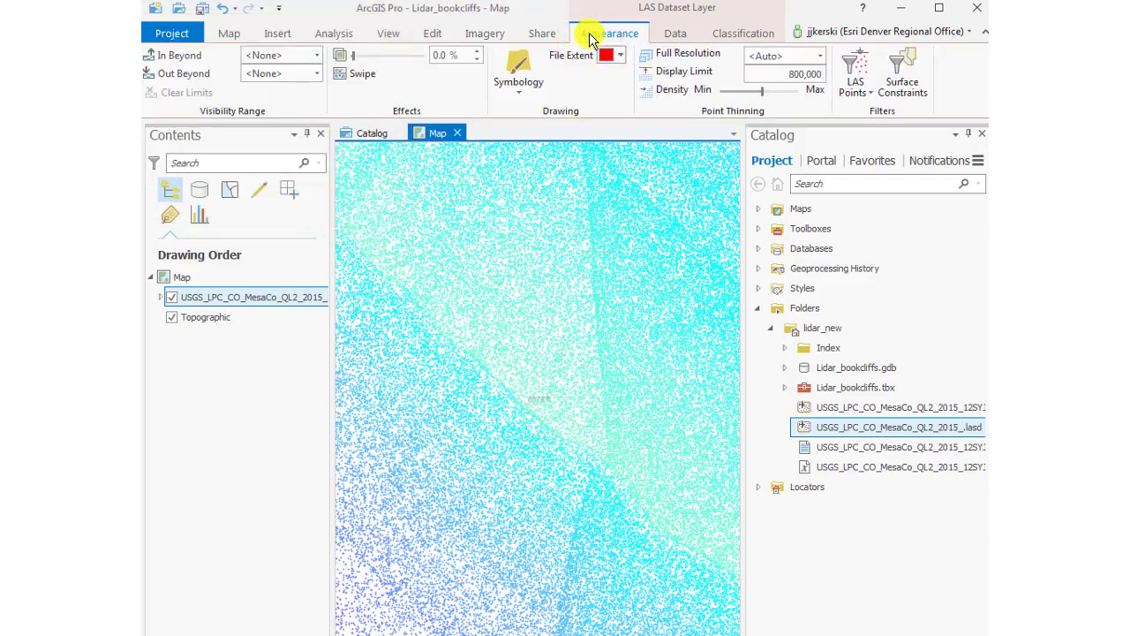
click(523, 86)
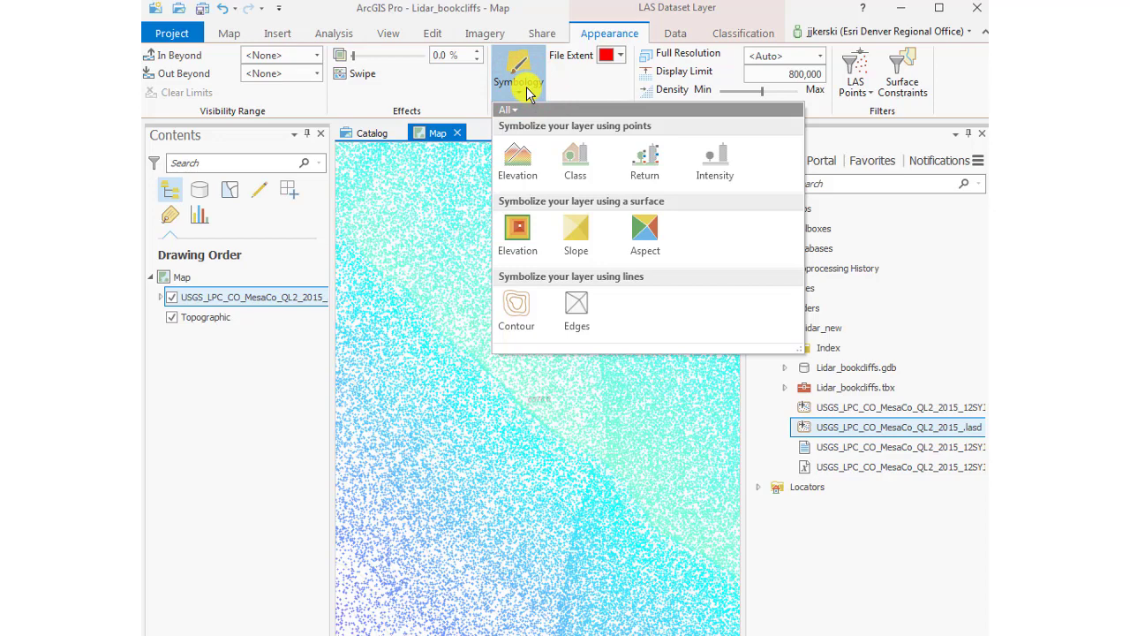
click(520, 231)
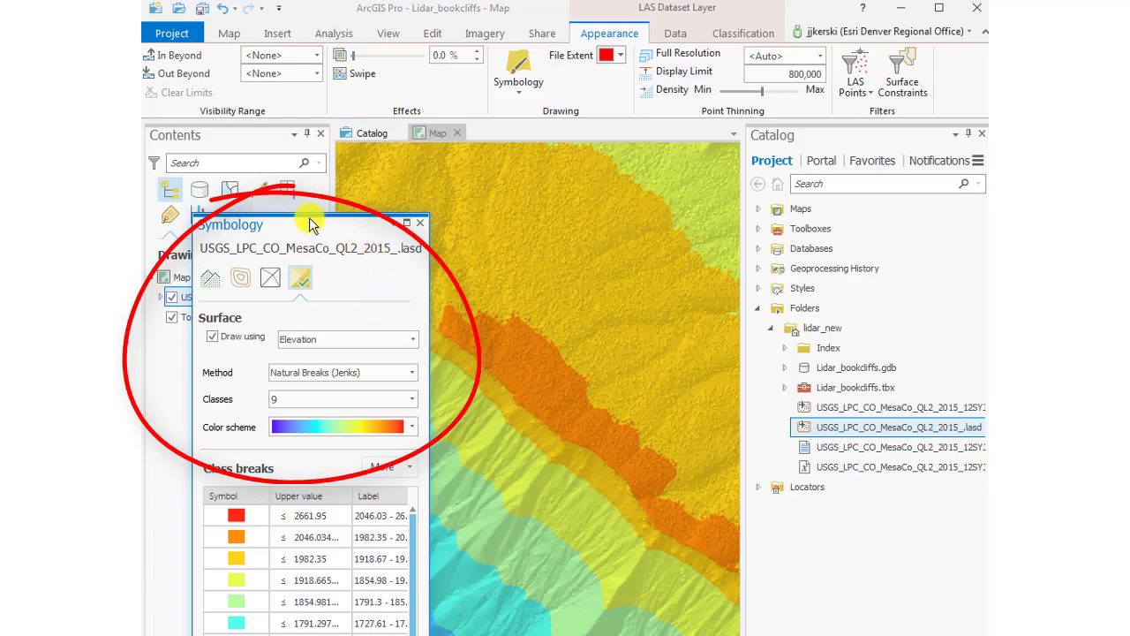
drag(304, 224, 461, 191)
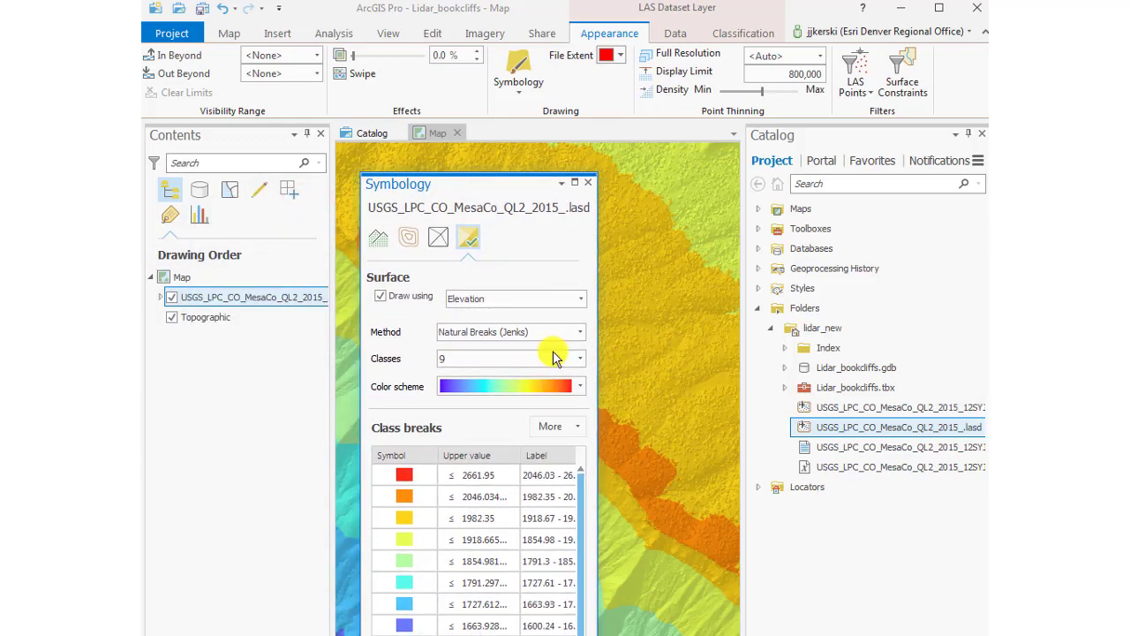
click(588, 181)
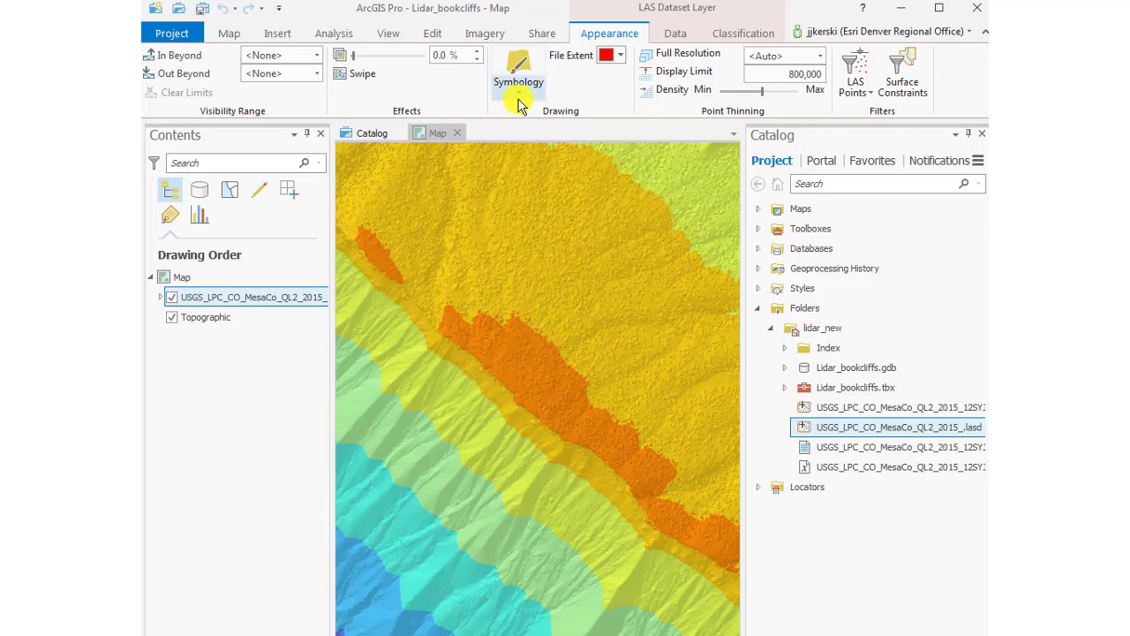
Symbolize the LAS dataset layer as a surface coloured by slope and uncover the map
click(519, 99)
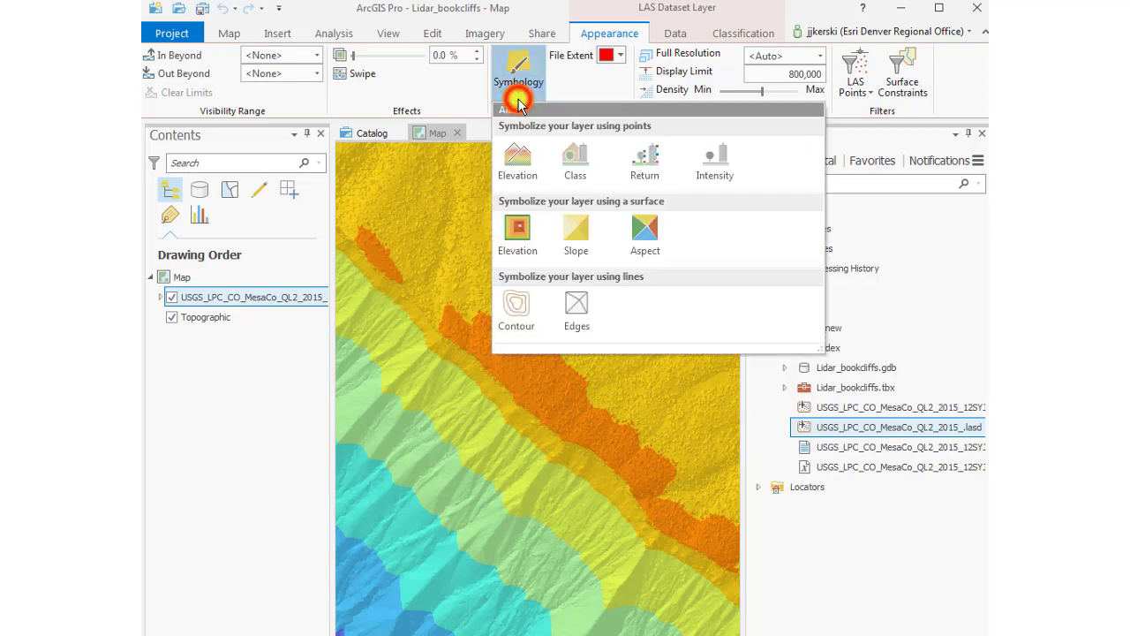
click(585, 237)
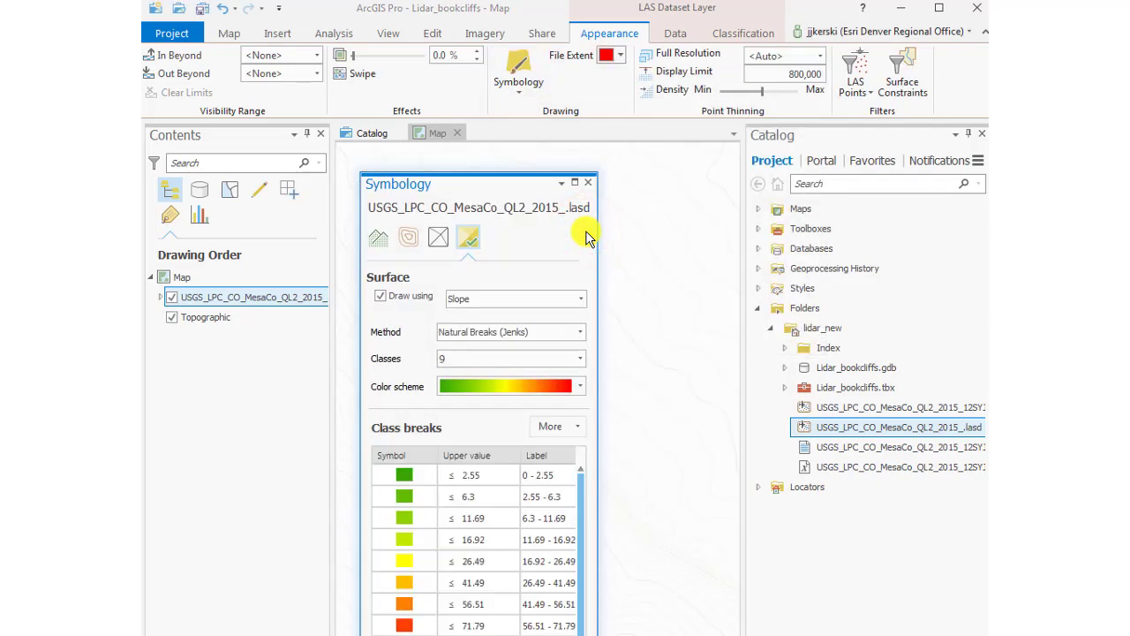
drag(527, 184, 332, 185)
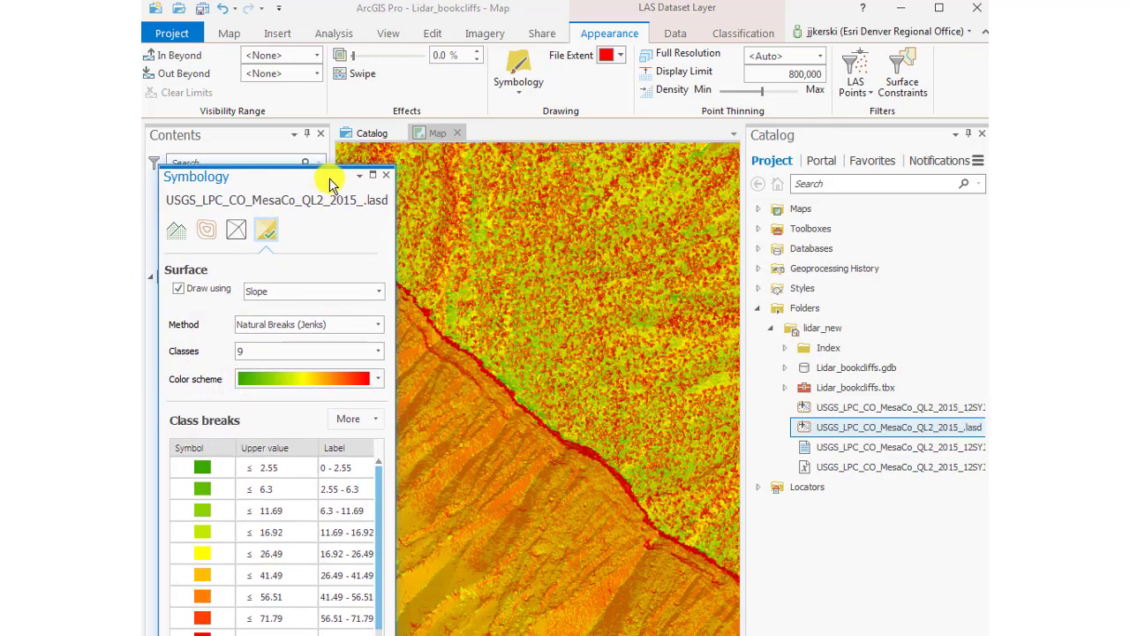
Identify the elevation, slope and aspect at several spots along and around the cliff edge, then close the pop-up and symbology settings
click(559, 315)
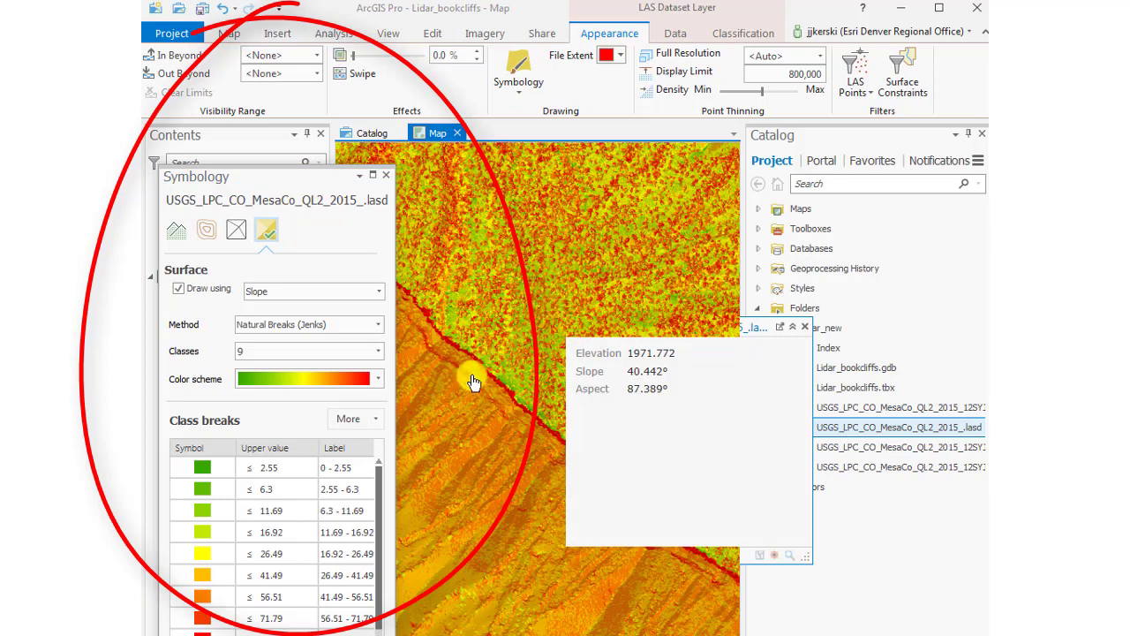
click(452, 397)
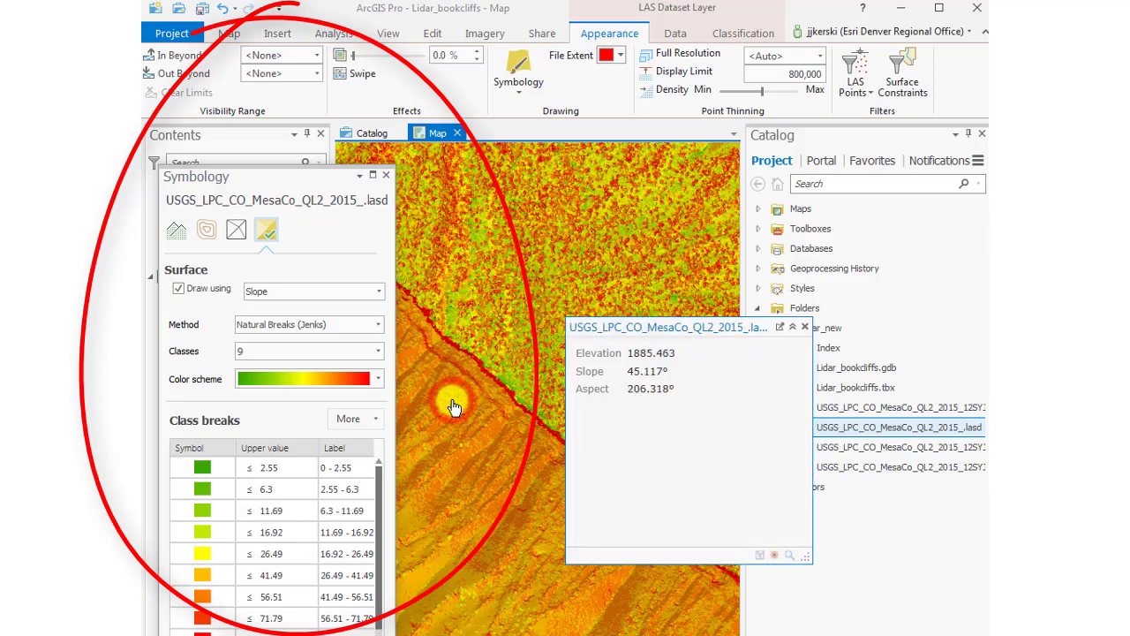
click(498, 341)
click(478, 368)
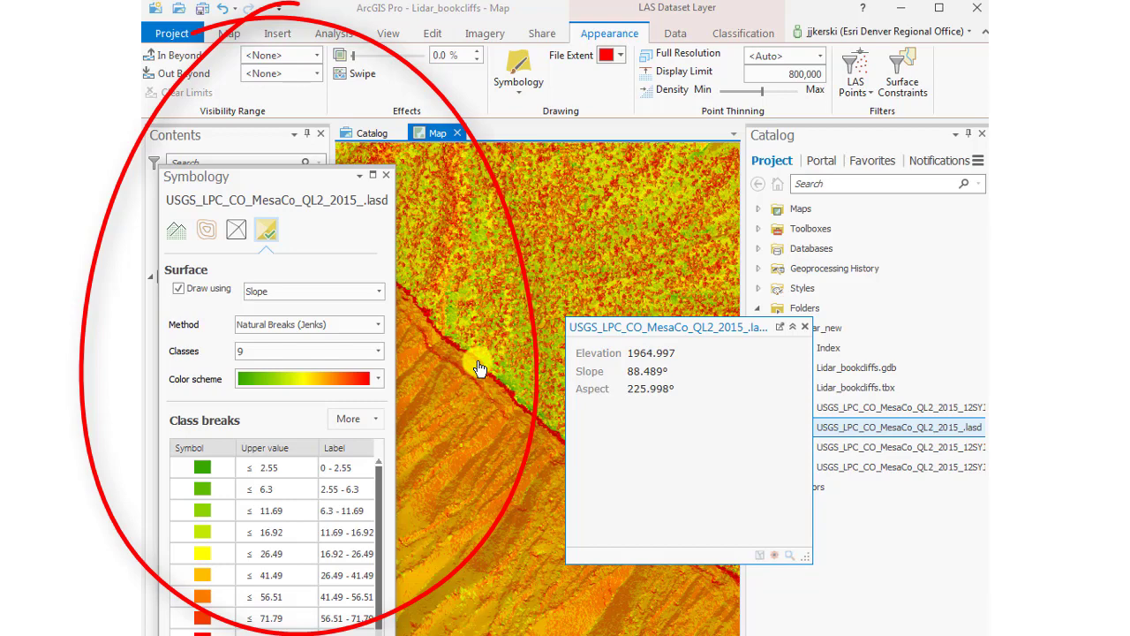
click(801, 332)
click(386, 174)
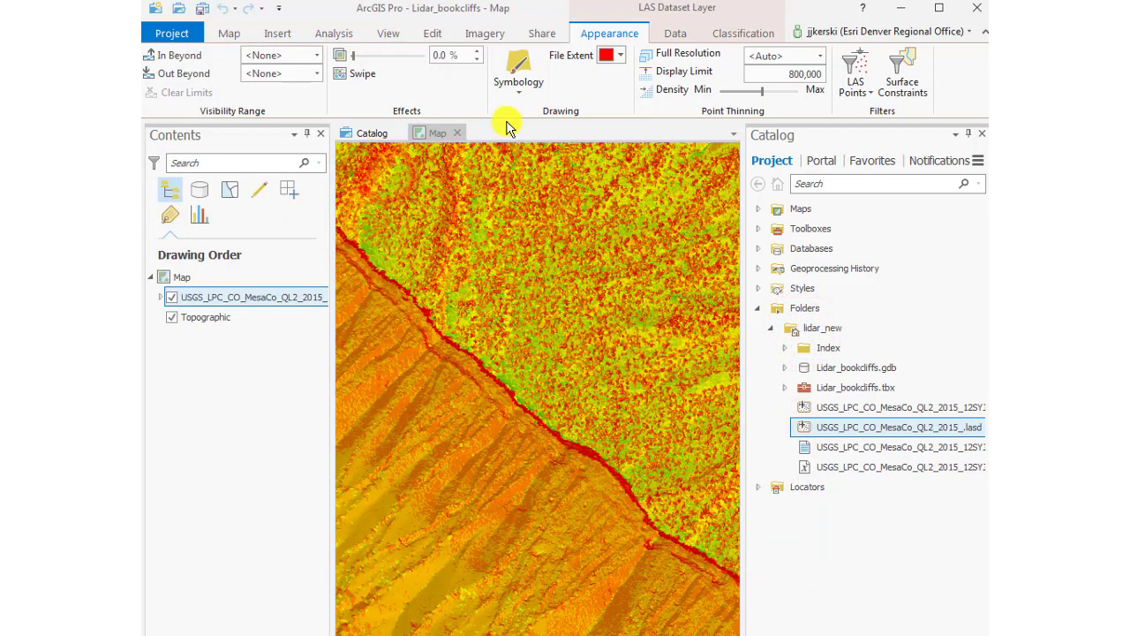
Symbolize the LAS dataset layer by surface aspect and identify the values at three spots on both sides of the cliff
click(519, 84)
click(645, 240)
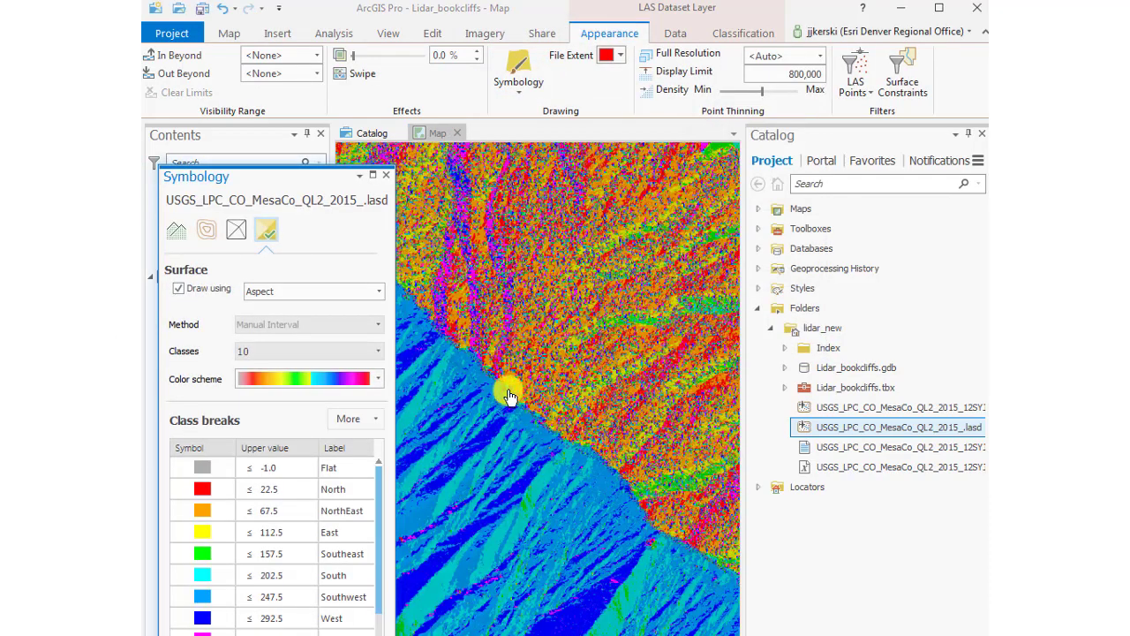
click(505, 430)
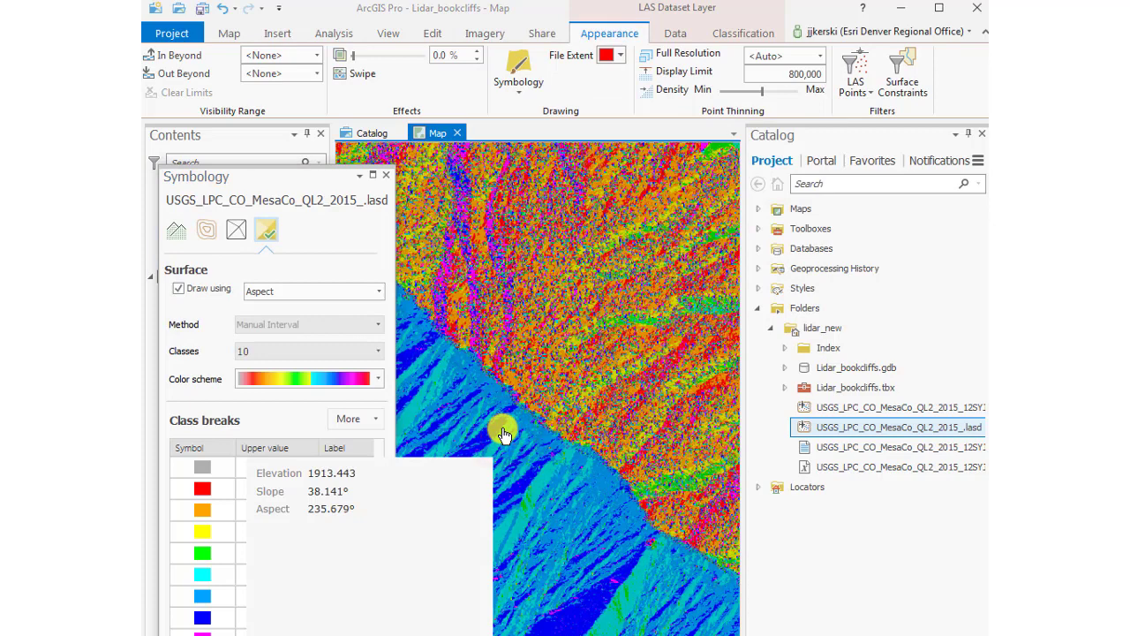
click(565, 362)
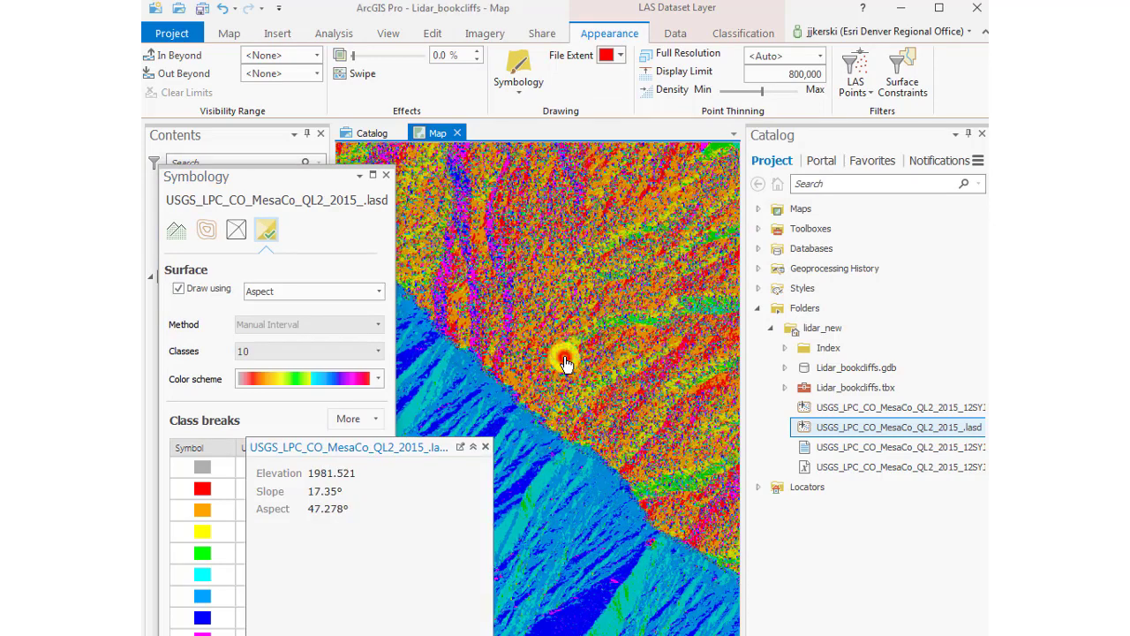
click(541, 460)
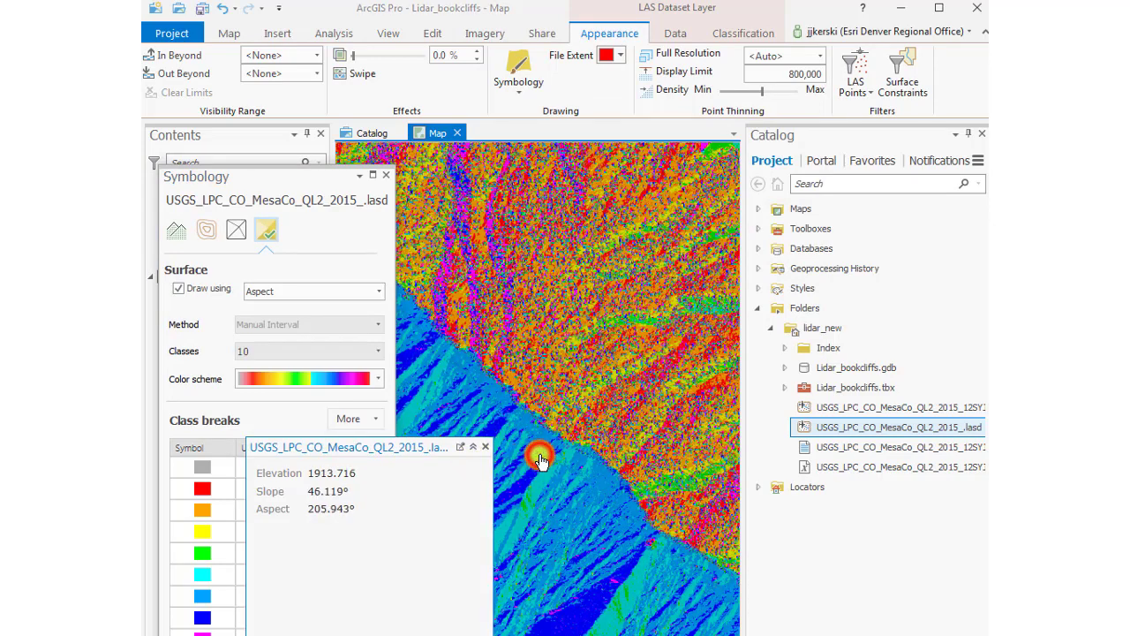
click(485, 447)
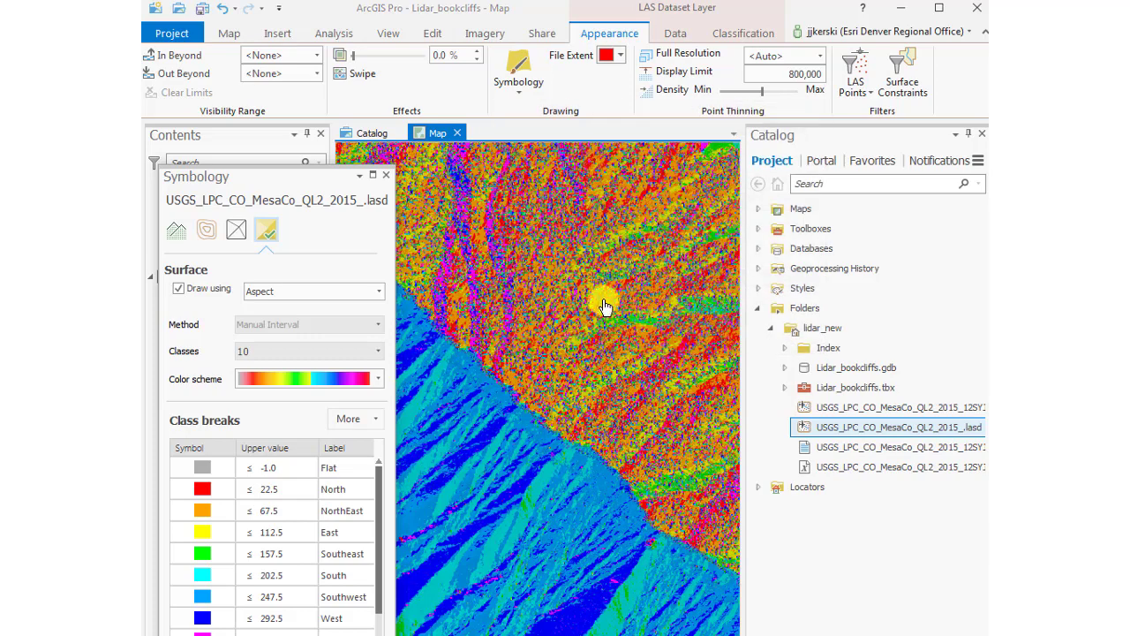
Draw the LAS dataset layer as contour lines and identify the values at one spot just below the cliff
click(520, 77)
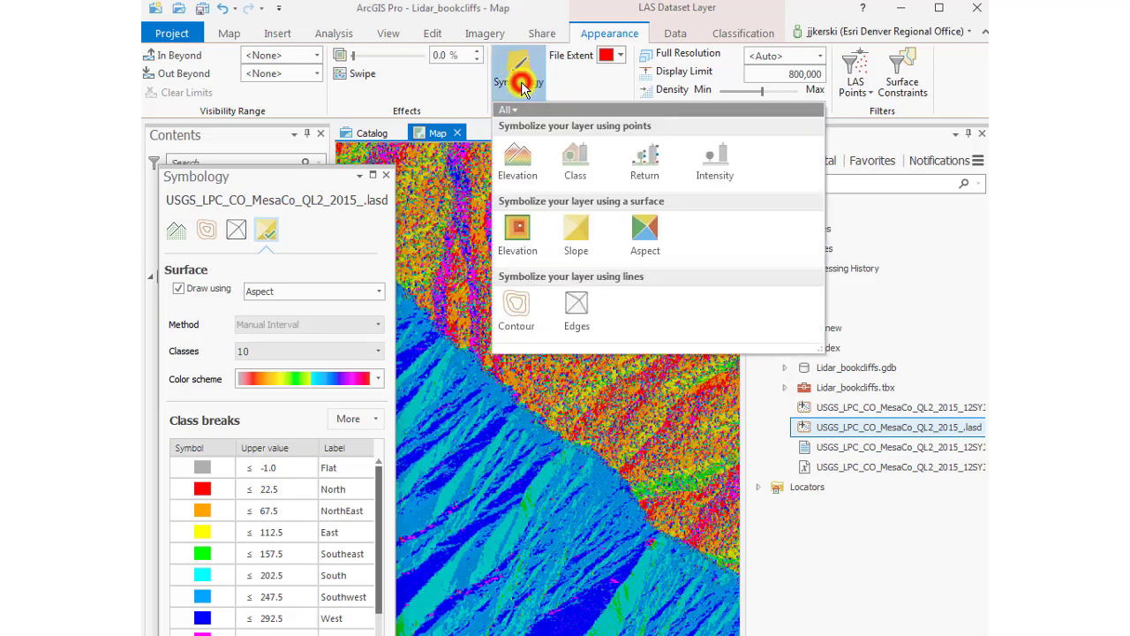
click(530, 306)
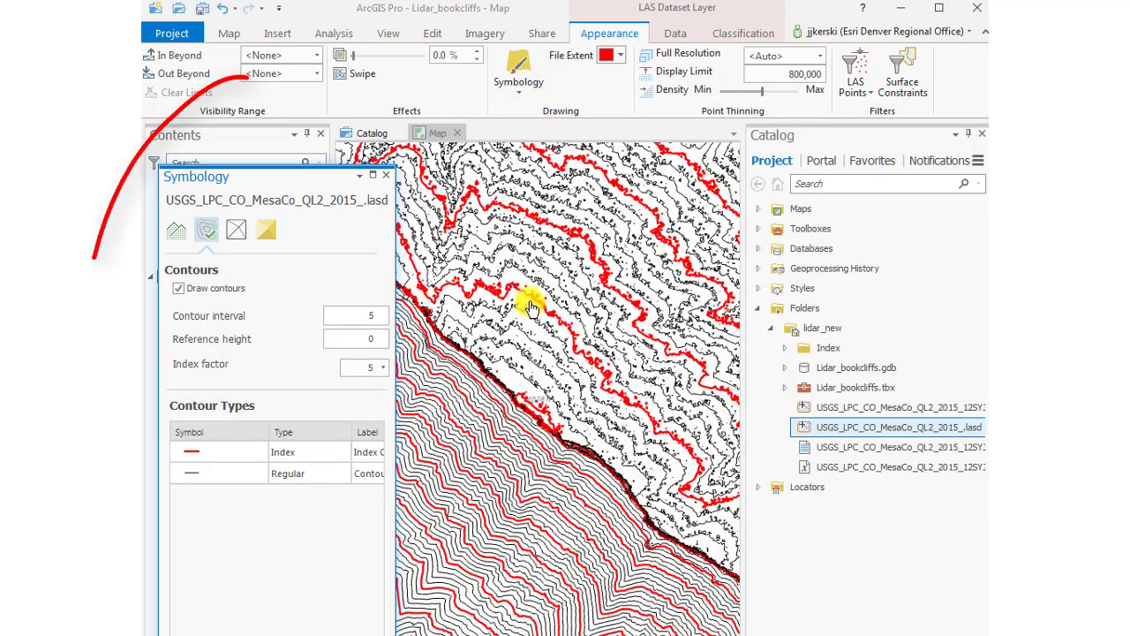
click(493, 433)
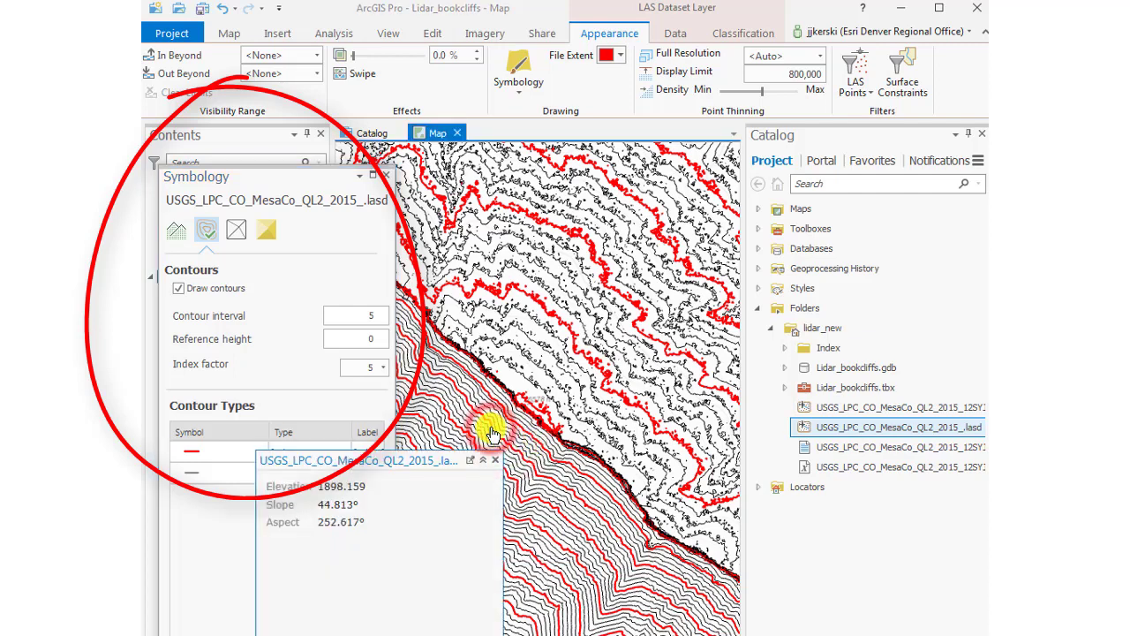
click(496, 460)
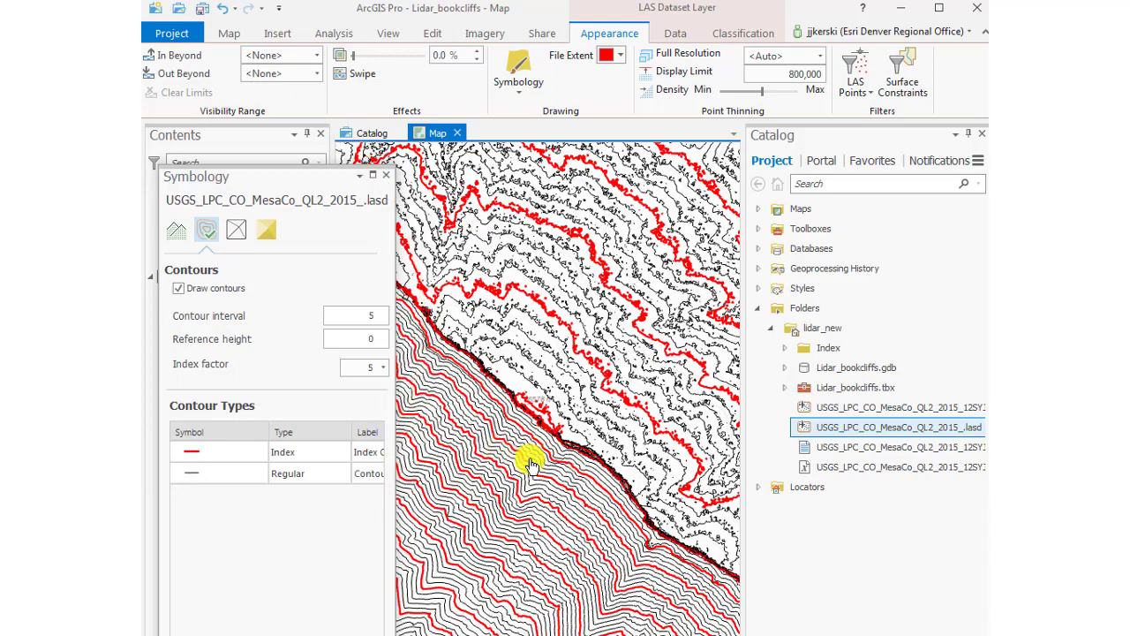
scroll(530, 464, down, 1)
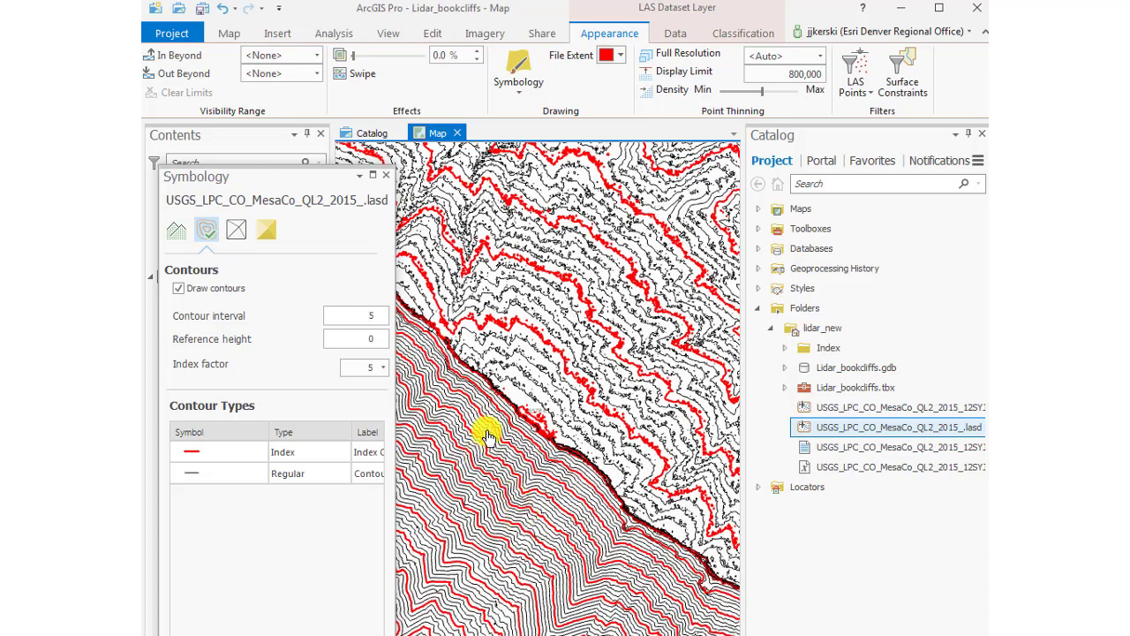
Return the LAS dataset layer to surface symbology coloured by elevation and close the symbology settings
click(519, 88)
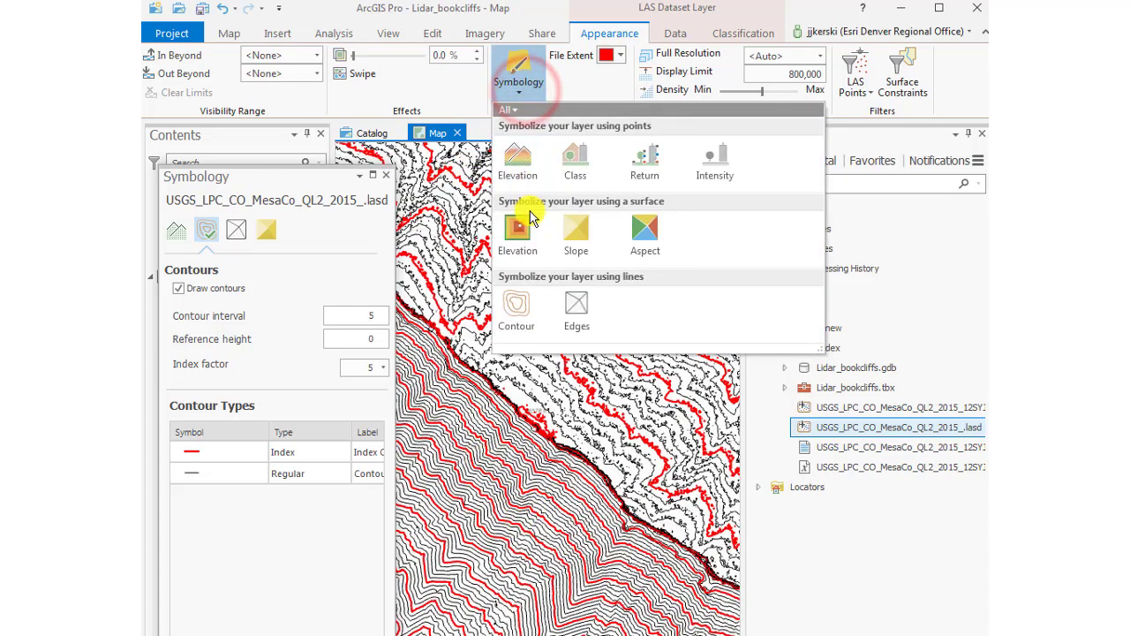
click(521, 161)
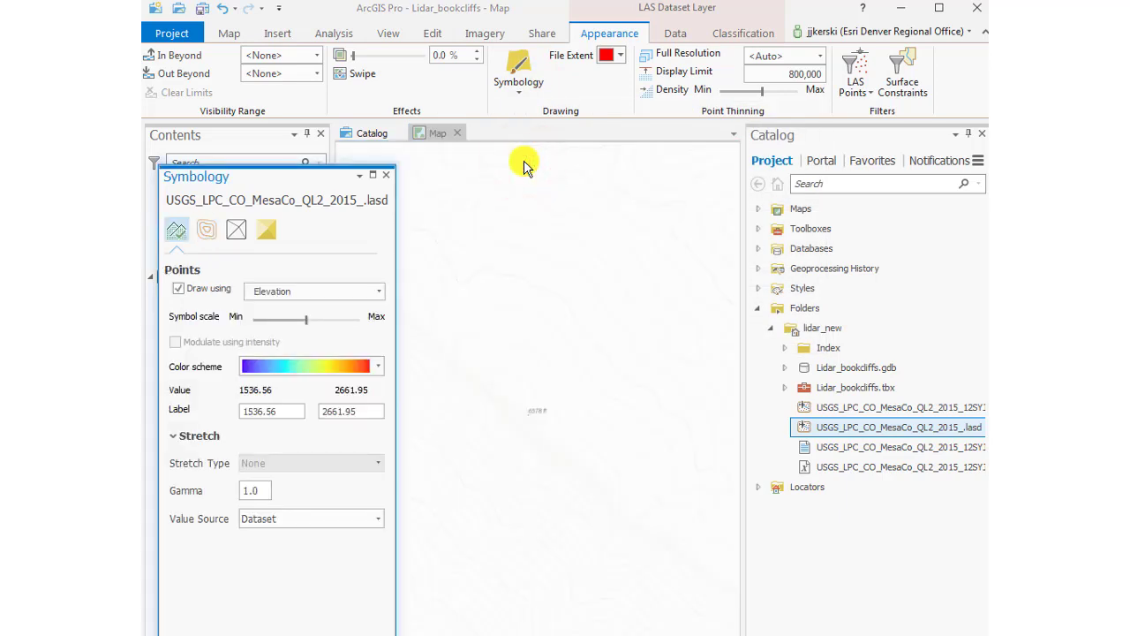
click(518, 75)
click(519, 233)
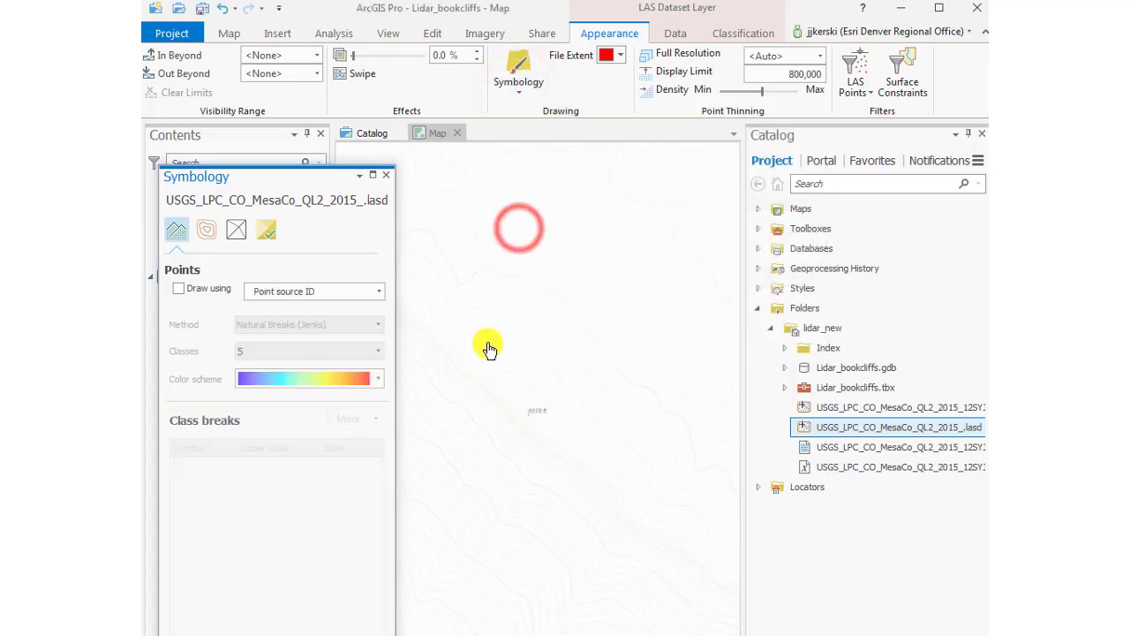
click(383, 181)
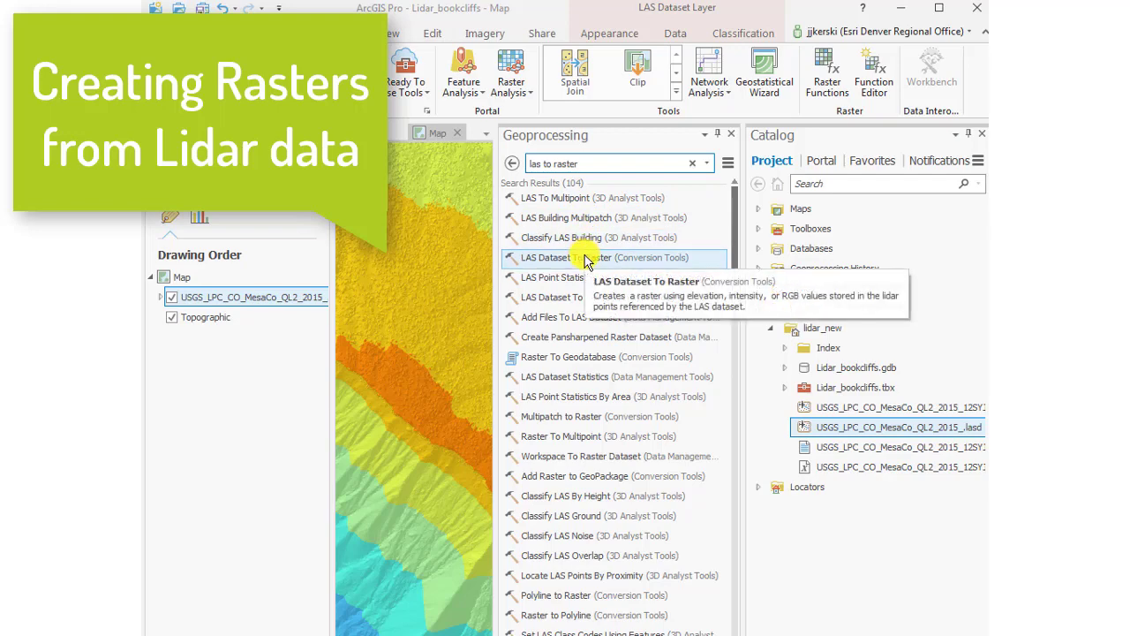
Open the LAS Dataset To Raster tool and choose USGS_LPC_CO_MesaCo_QL2_2015_.lasd as the input LAS dataset
click(585, 258)
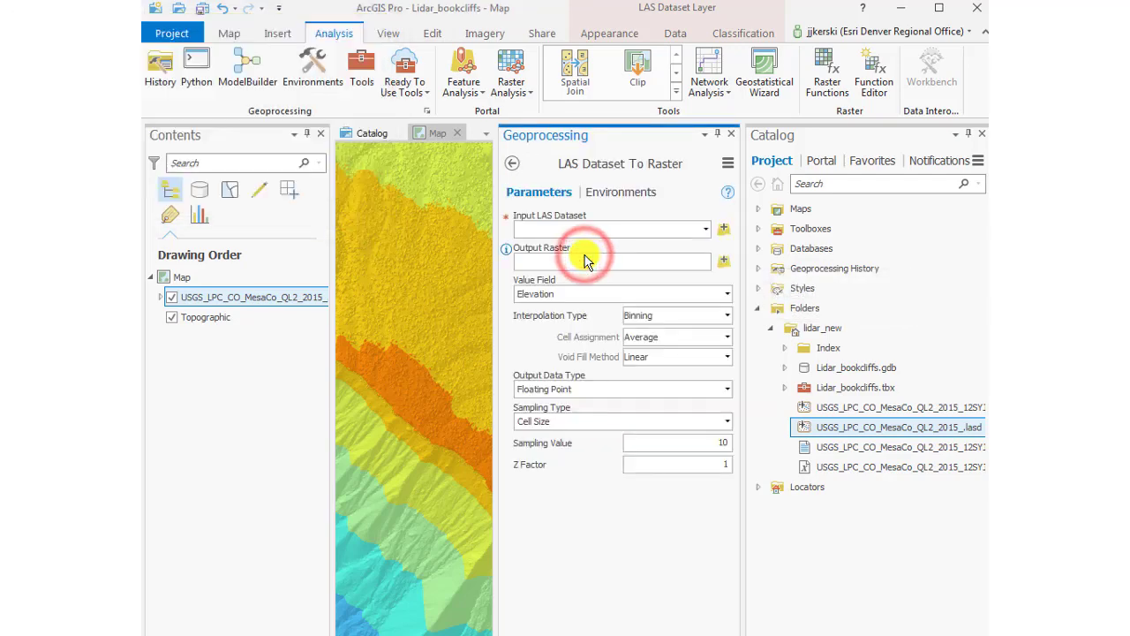
click(706, 230)
click(671, 246)
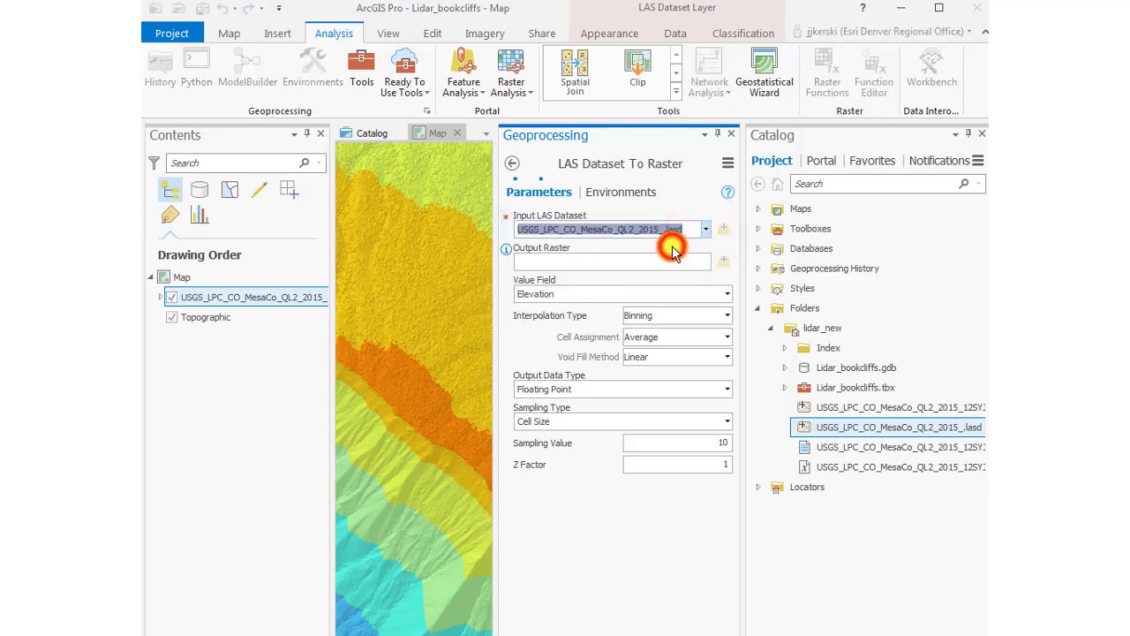
Name the output raster bookcliffs_ras, keeping it in the lidar_bookcliffs.gdb geodatabase
click(606, 261)
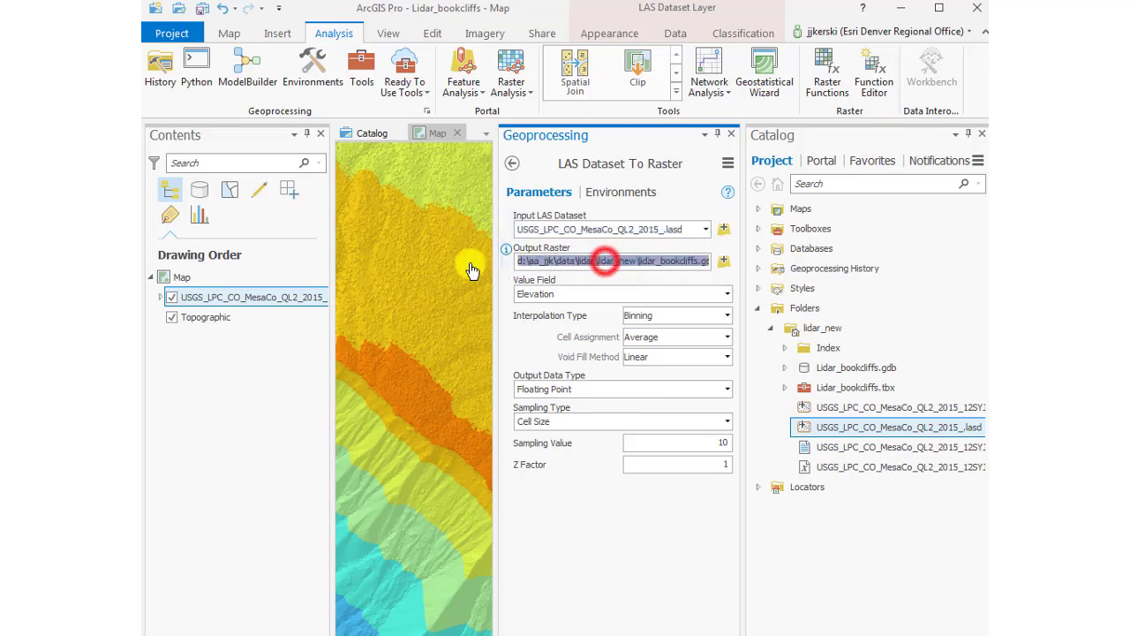
click(616, 262)
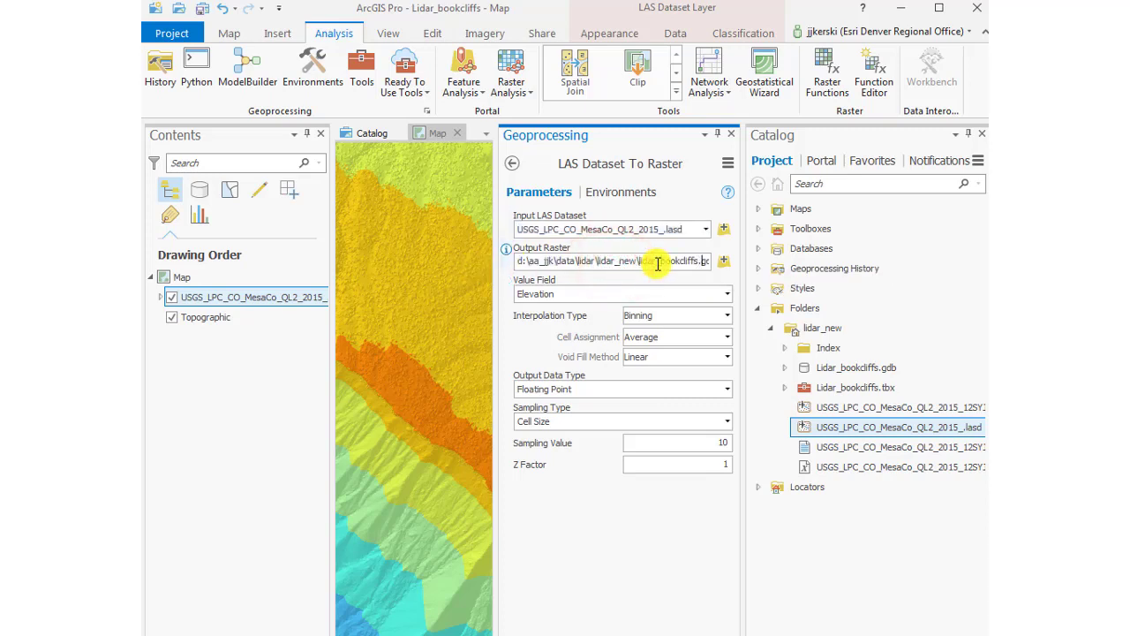
text(\usgs_lpc_co_)
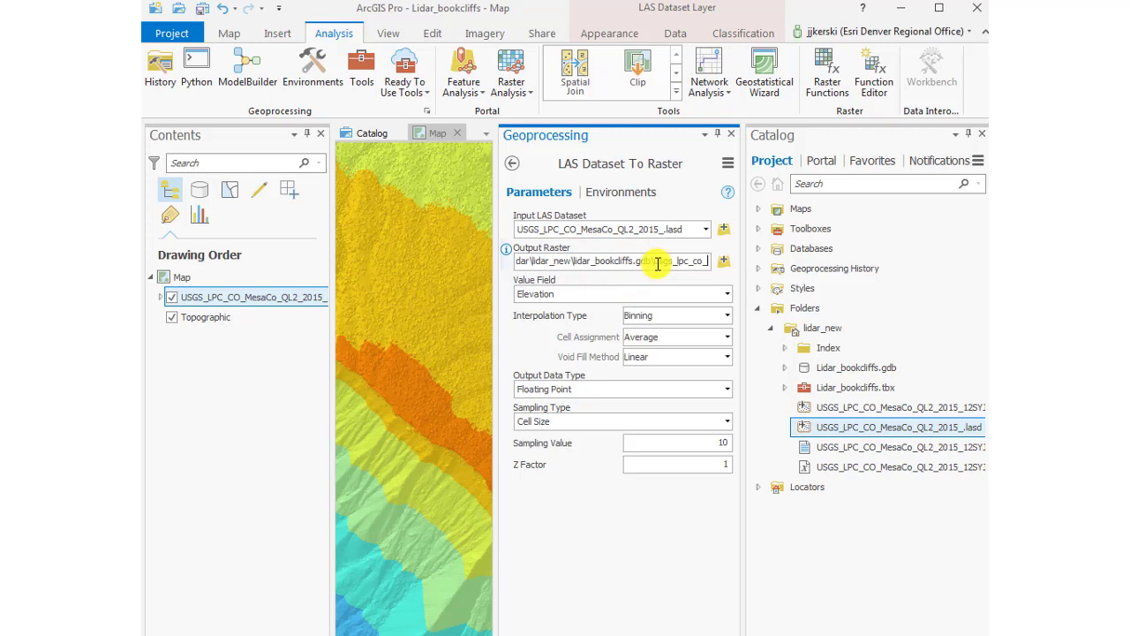
key(BackSpace)
key(BackSpace)
key(BackSpace)
key(BackSpace)
key(BackSpace)
key(BackSpace)
key(BackSpace)
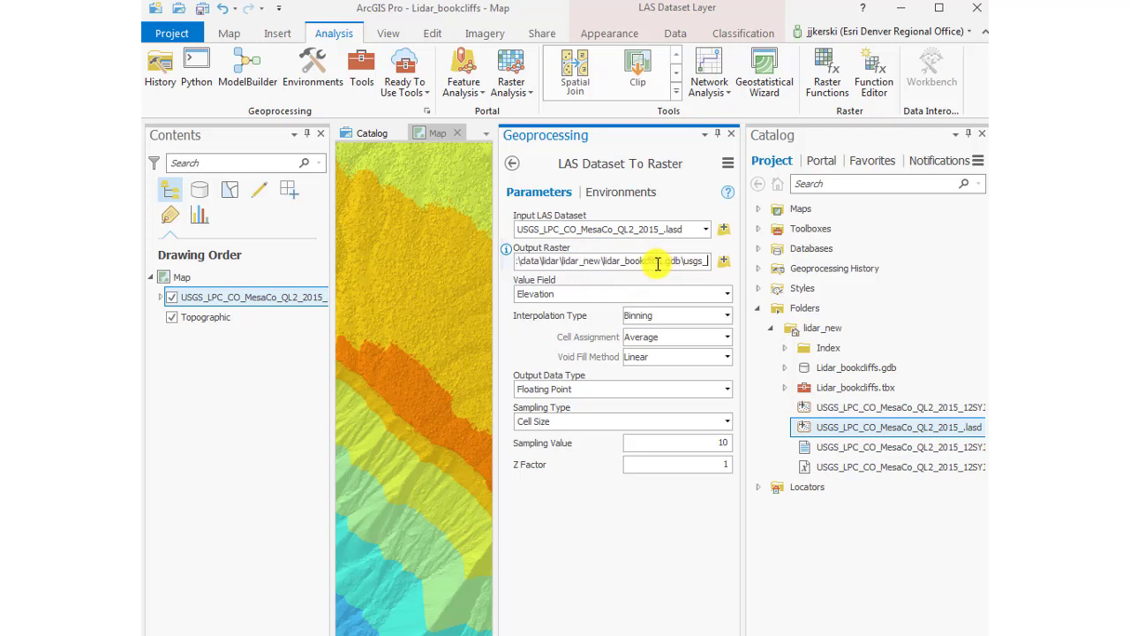
key(BackSpace)
key(BackSpace)
key(BackSpace)
key(BackSpace)
key(BackSpace)
text(book)
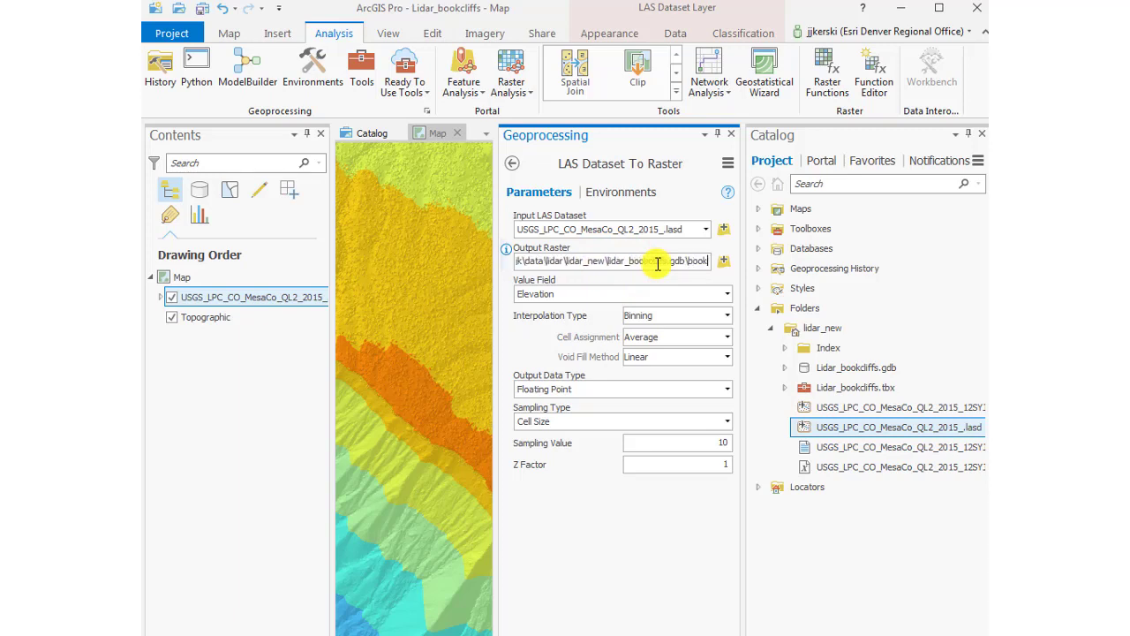
text(cliffs_)
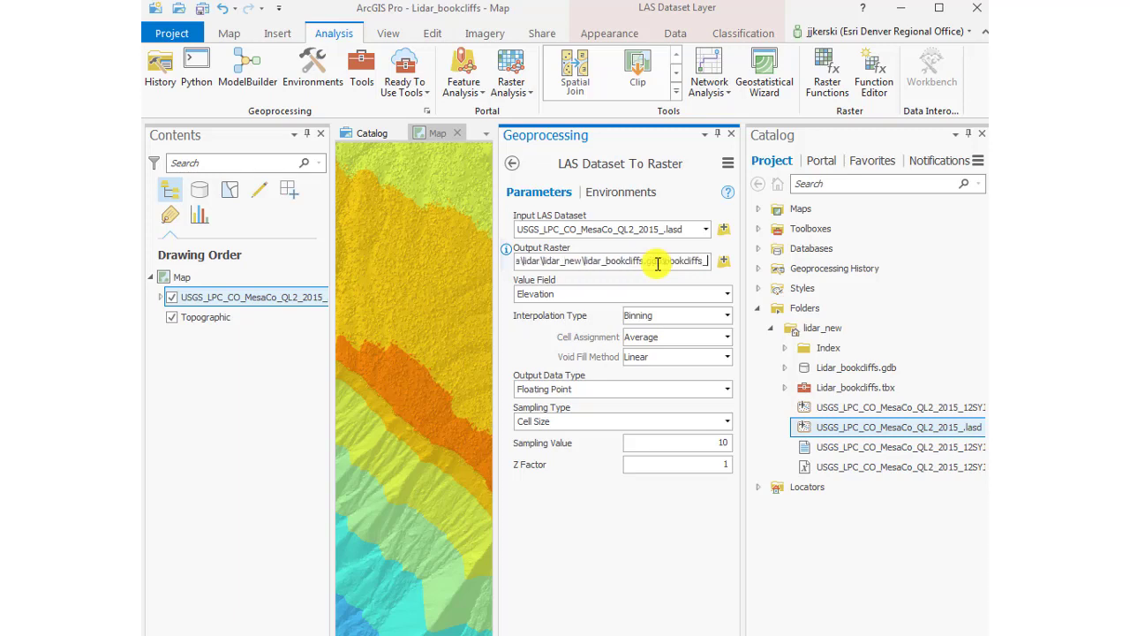
text(ras)
Keep Elevation as the value field and run the LAS Dataset To Raster conversion for bookcliffs_ras
click(726, 295)
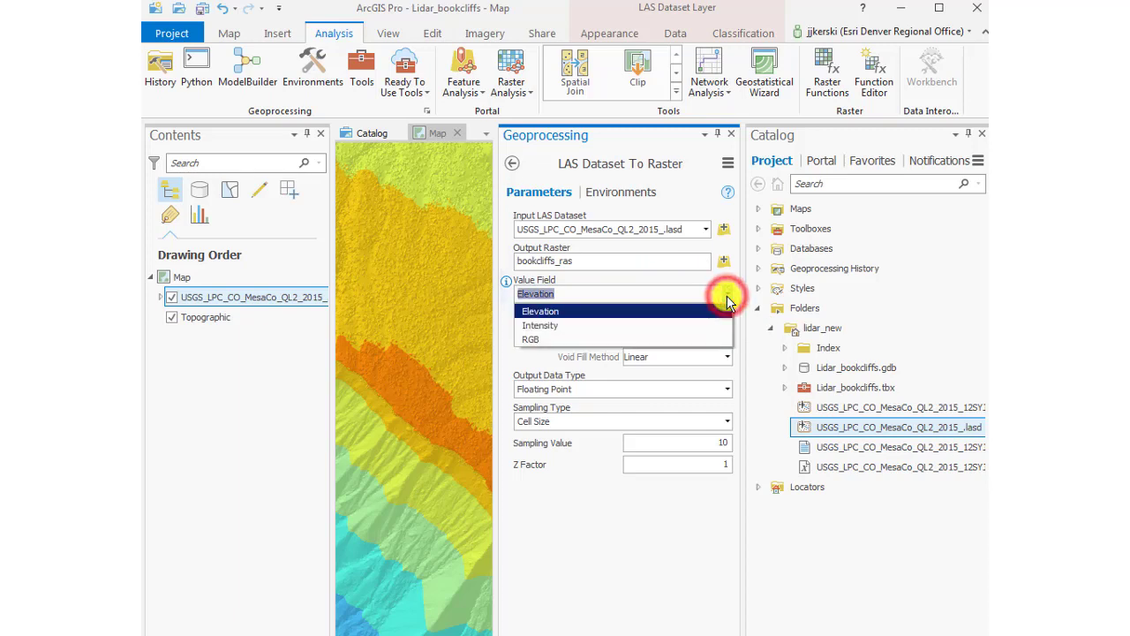
click(727, 300)
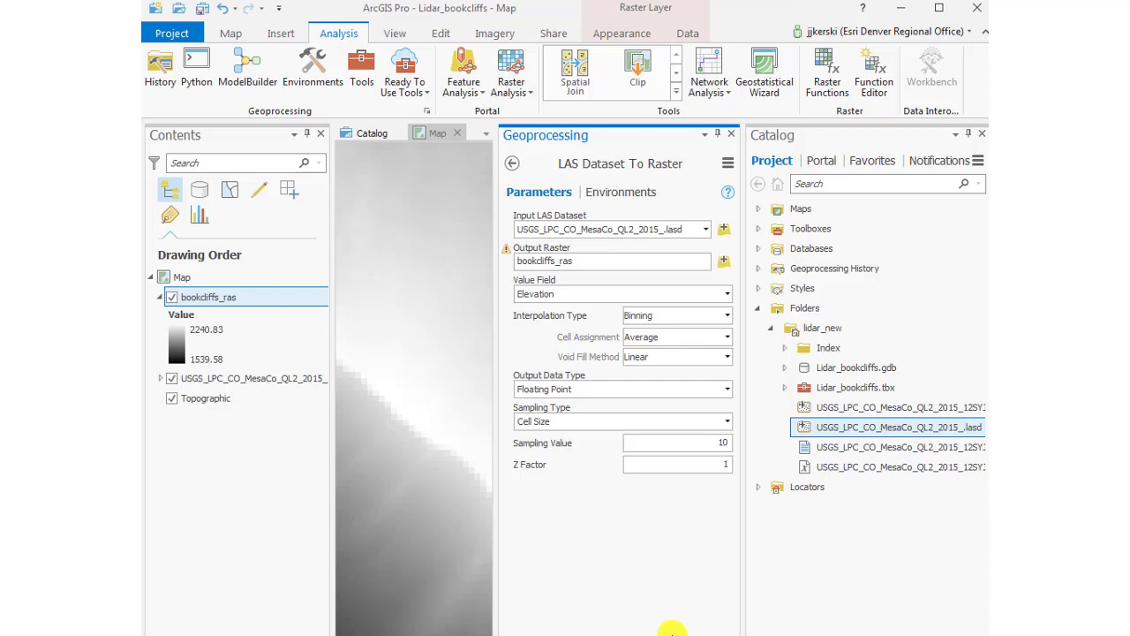
click(672, 629)
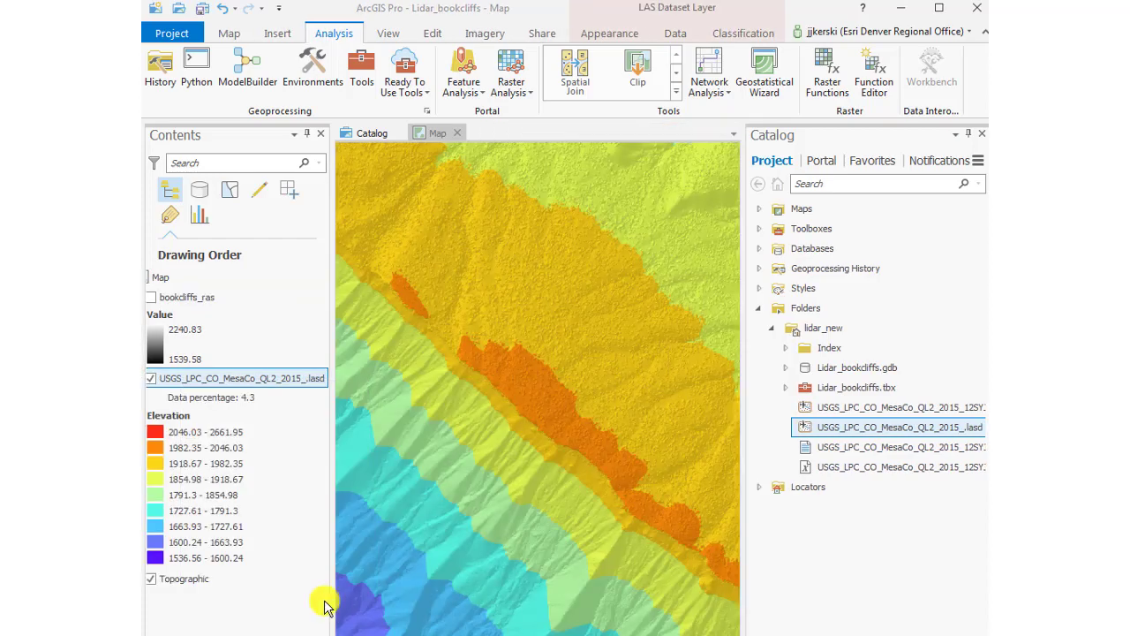
Filter the LAS dataset layer to show only its ground points
right_click(247, 381)
mouse_move(322, 502)
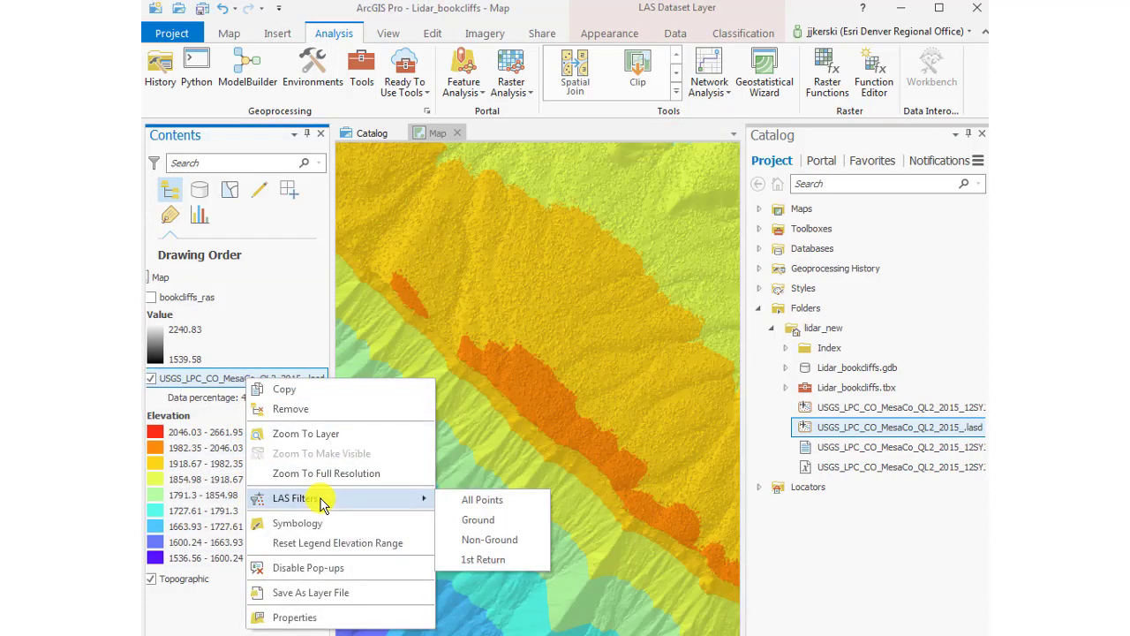
click(470, 521)
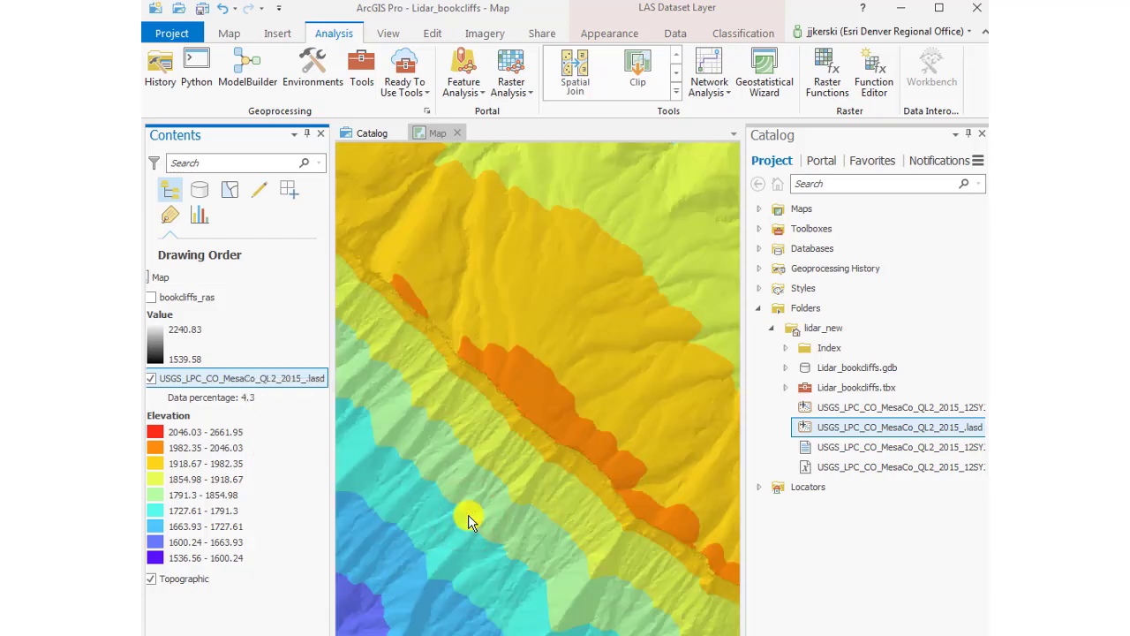
Change the LAS dataset layer's point filter to 1st Return
right_click(289, 378)
mouse_move(383, 497)
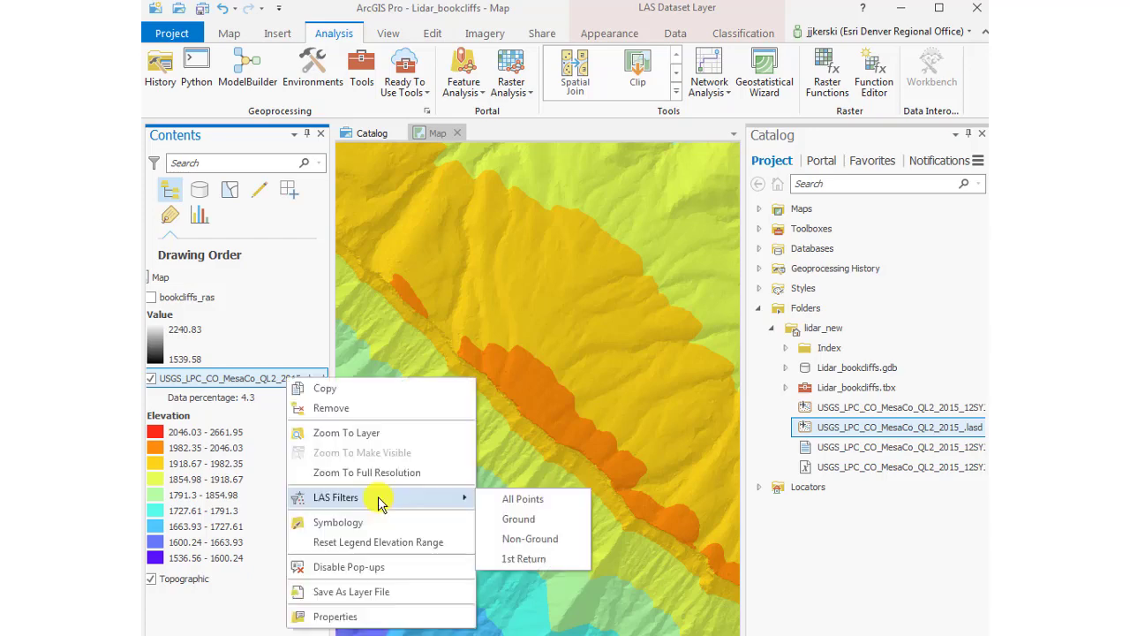
click(519, 559)
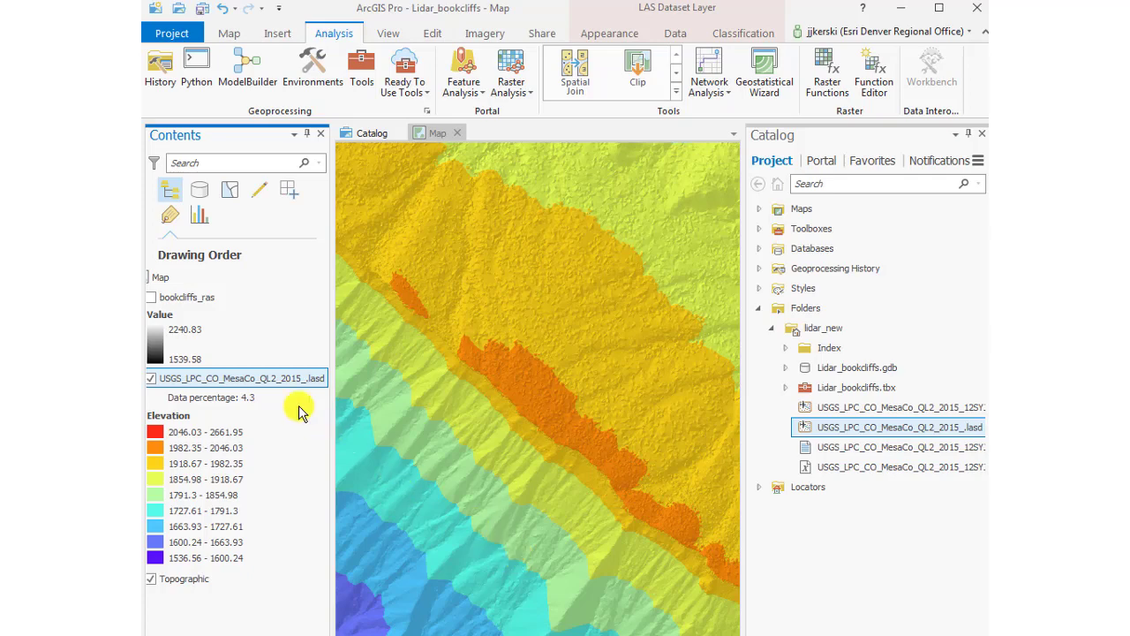
Switch the LAS dataset layer's point filter back to Ground
right_click(223, 378)
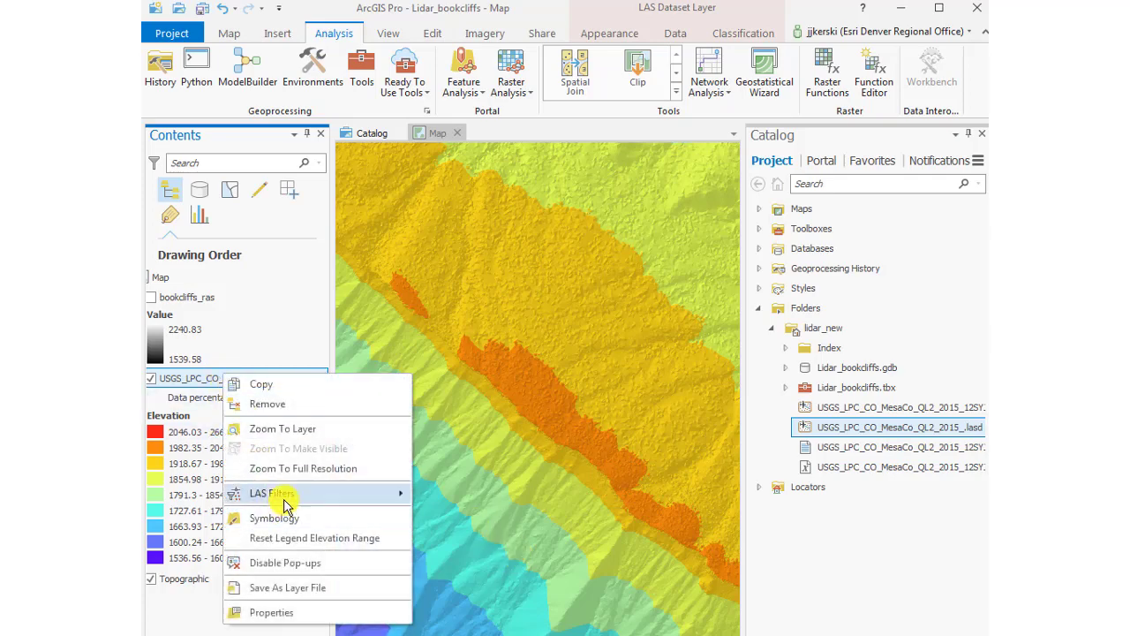
mouse_move(284, 503)
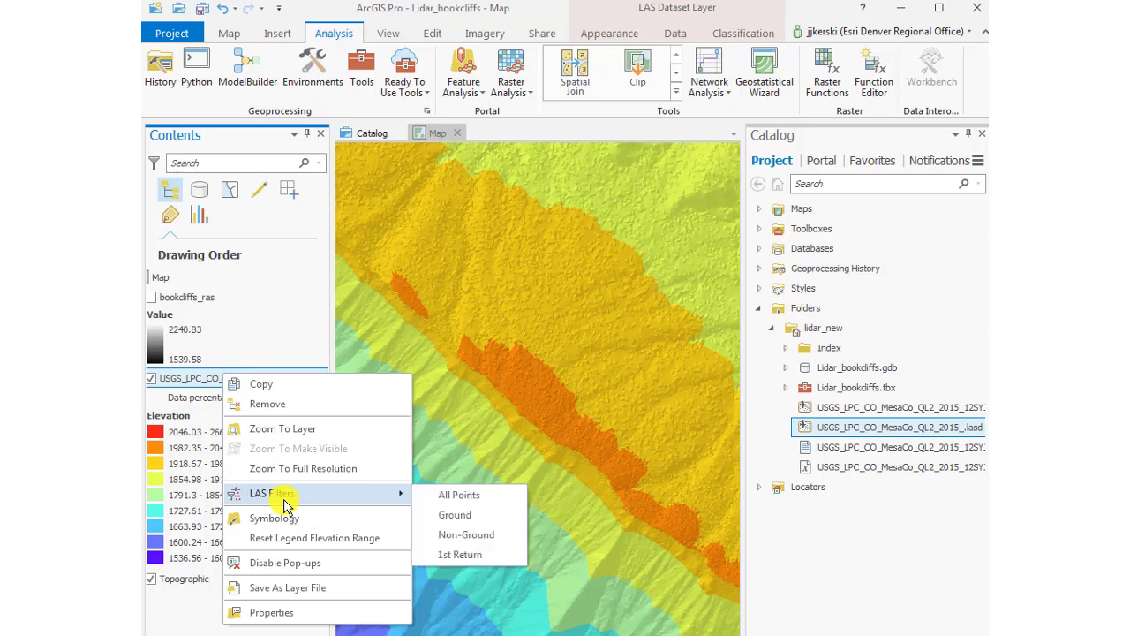
click(441, 515)
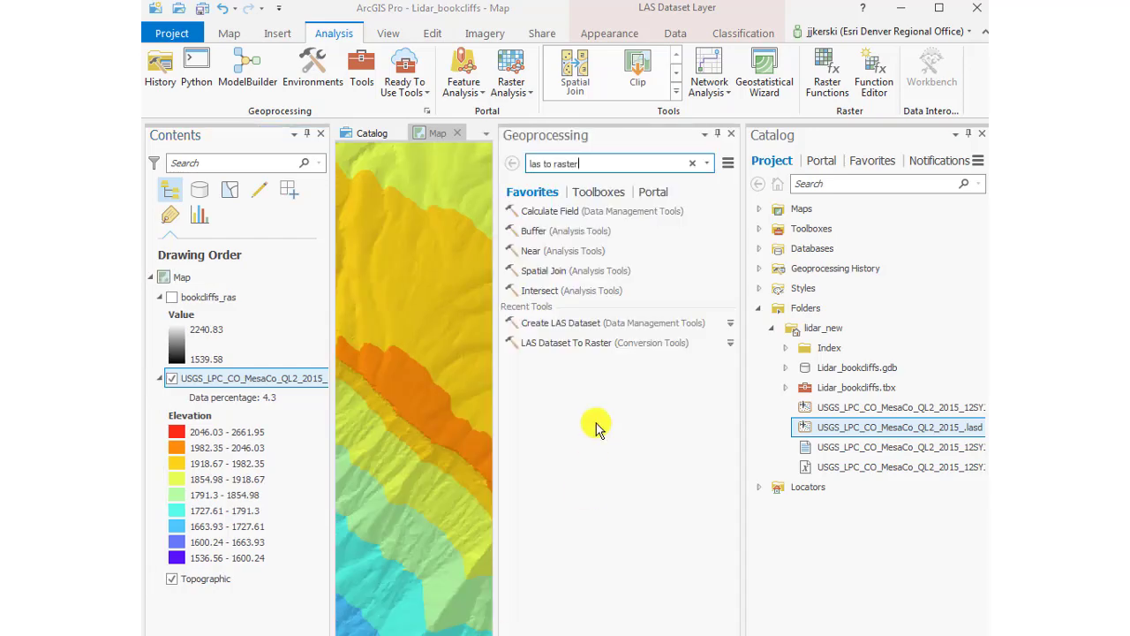
Search the geoprocessing tools for "las to raster", open LAS Dataset To Raster and choose USGS_LPC_CO_MesaCo_QL2_2015_.lasd as the input
click(591, 164)
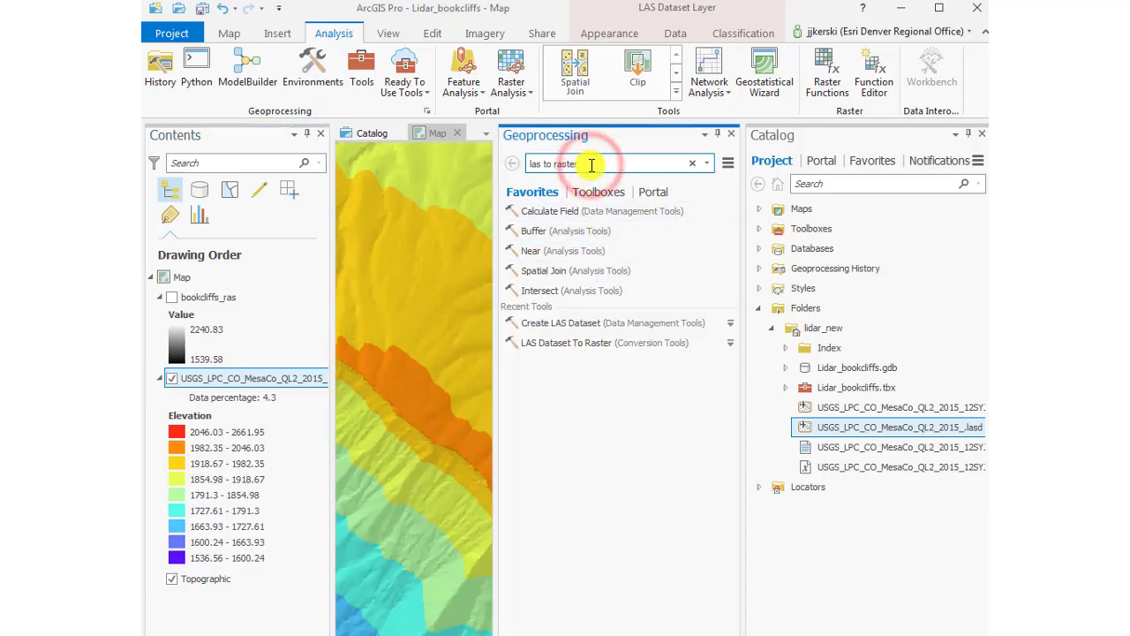
key(Return)
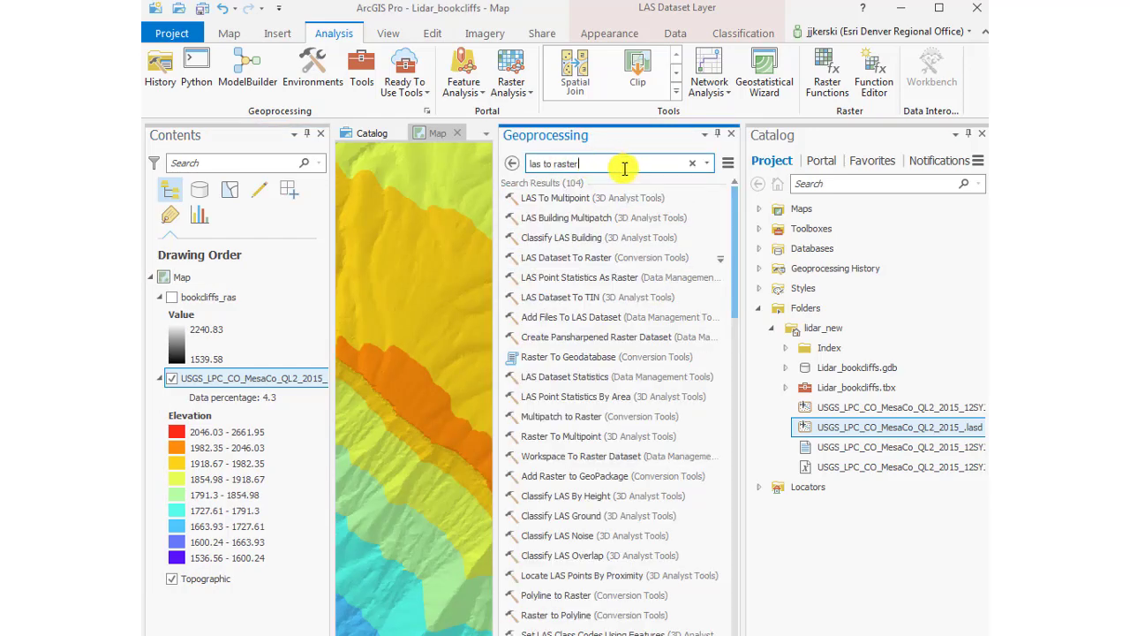
click(578, 257)
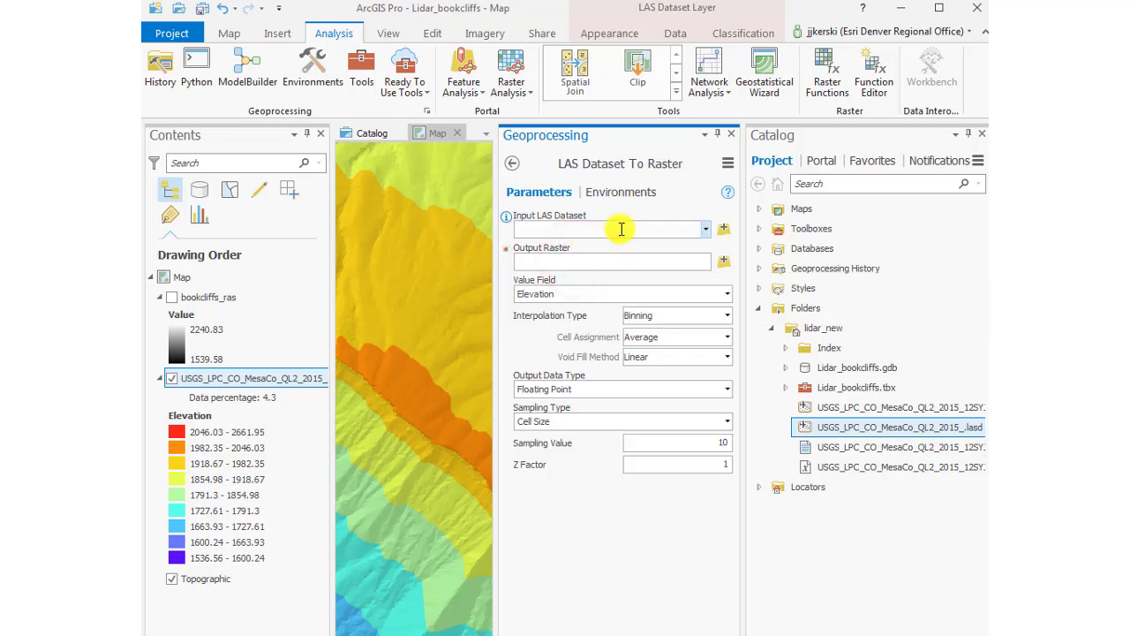
click(705, 229)
click(676, 247)
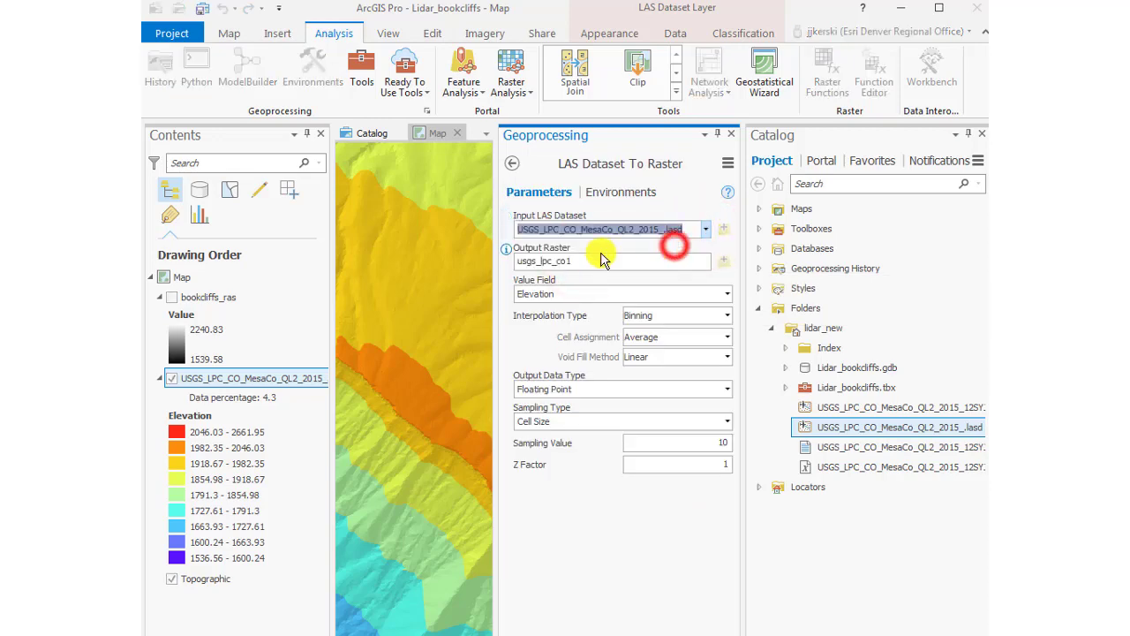
Name the output raster bookcliffs_ground, keeping it in the lidar_bookcliffs.gdb geodatabase
click(600, 261)
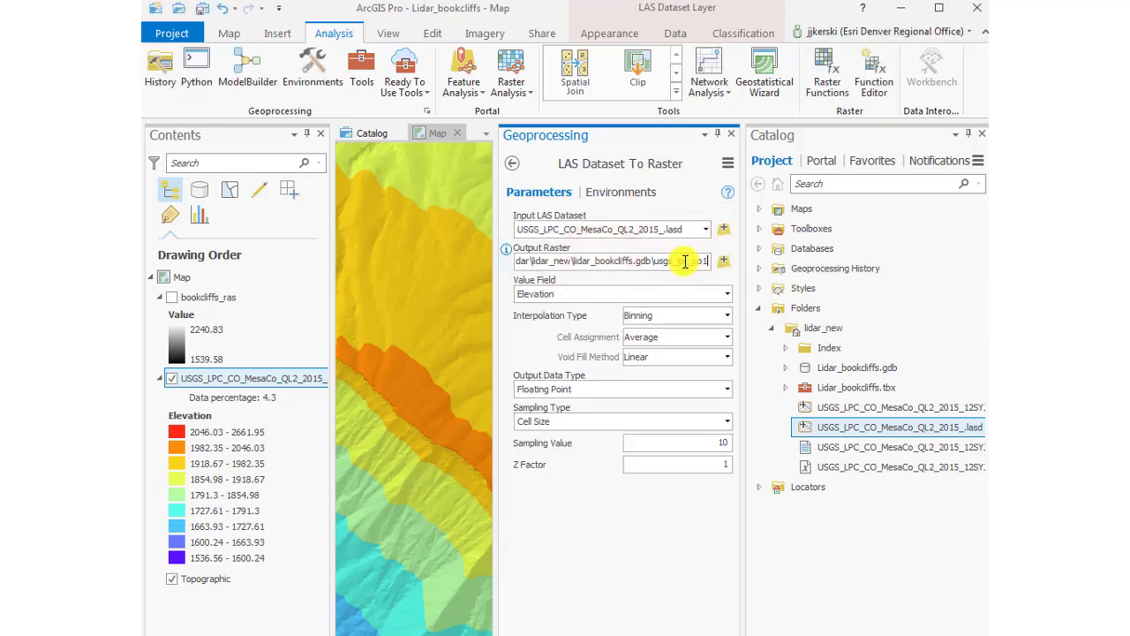
key(BackSpace)
key(BackSpace)
key(BackSpace)
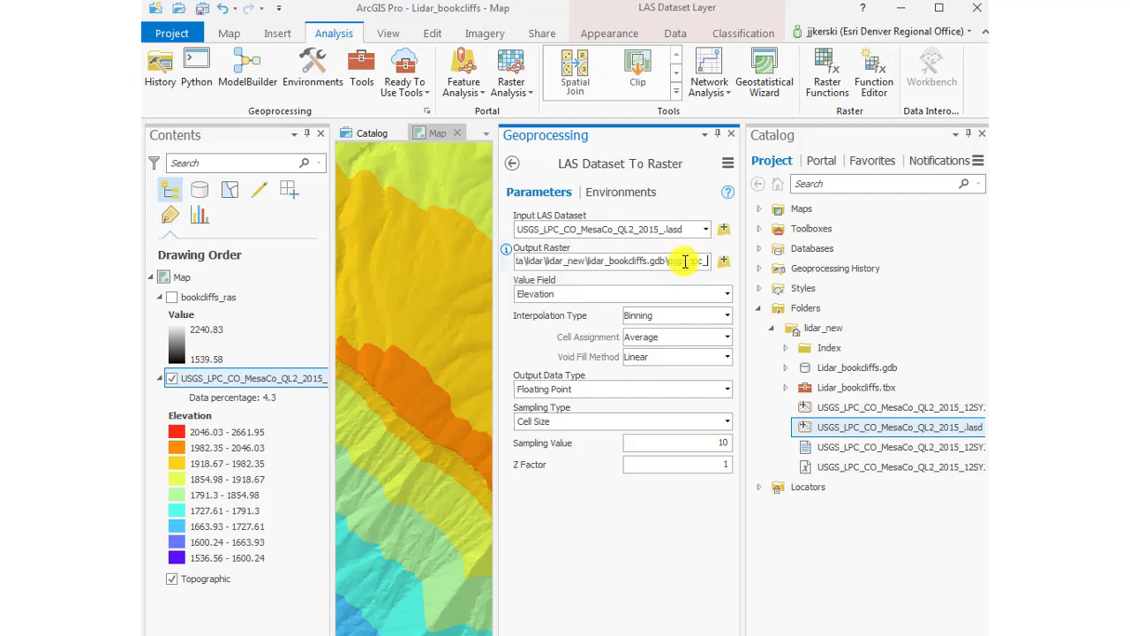
text(und)
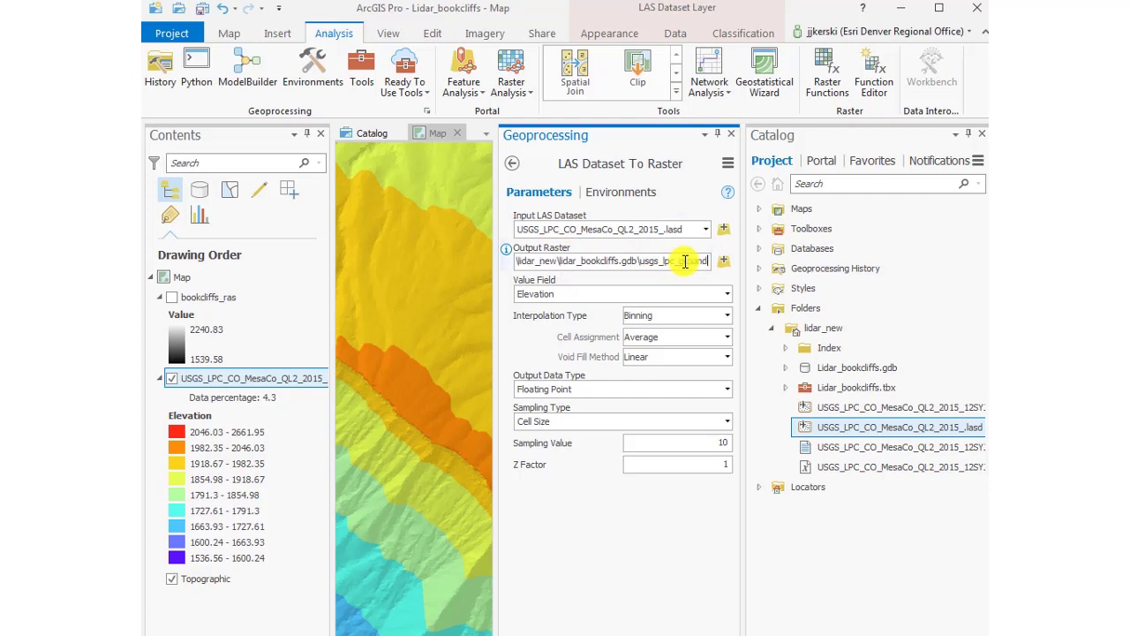
key(BackSpace)
key(BackSpace)
key(BackSpace)
key(BackSpace)
key(BackSpace)
key(BackSpace)
key(BackSpace)
key(BackSpace)
key(BackSpace)
key(BackSpace)
key(BackSpace)
key(BackSpace)
key(BackSpace)
key(BackSpace)
key(BackSpace)
key(BackSpace)
key(BackSpace)
key(BackSpace)
key(BackSpace)
key(BackSpace)
text(bookcliffs_g)
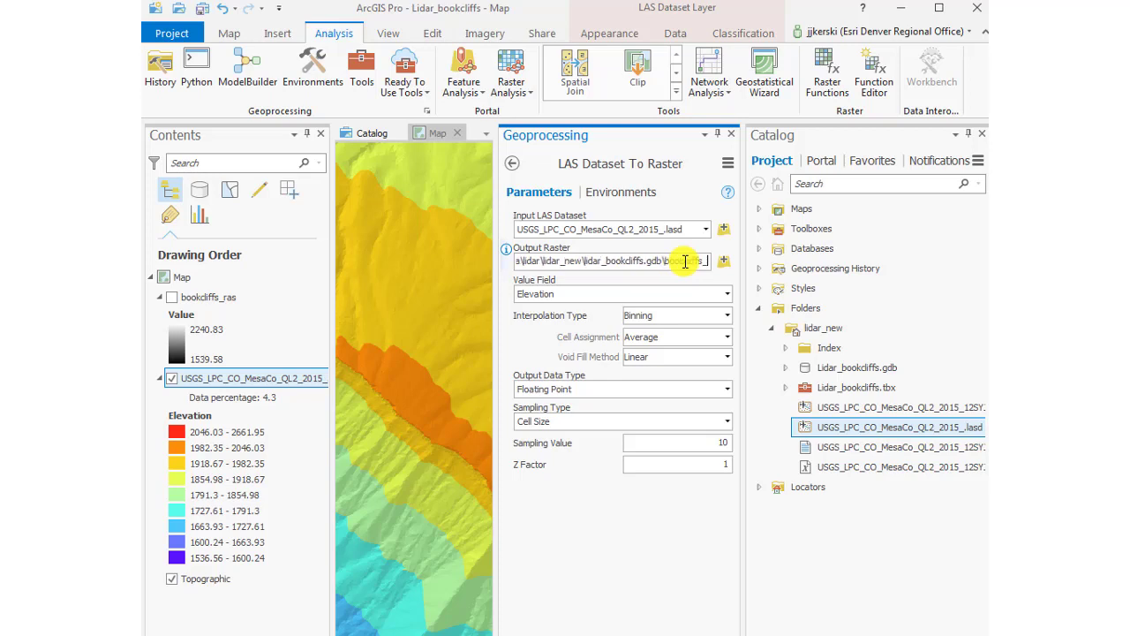
text(round)
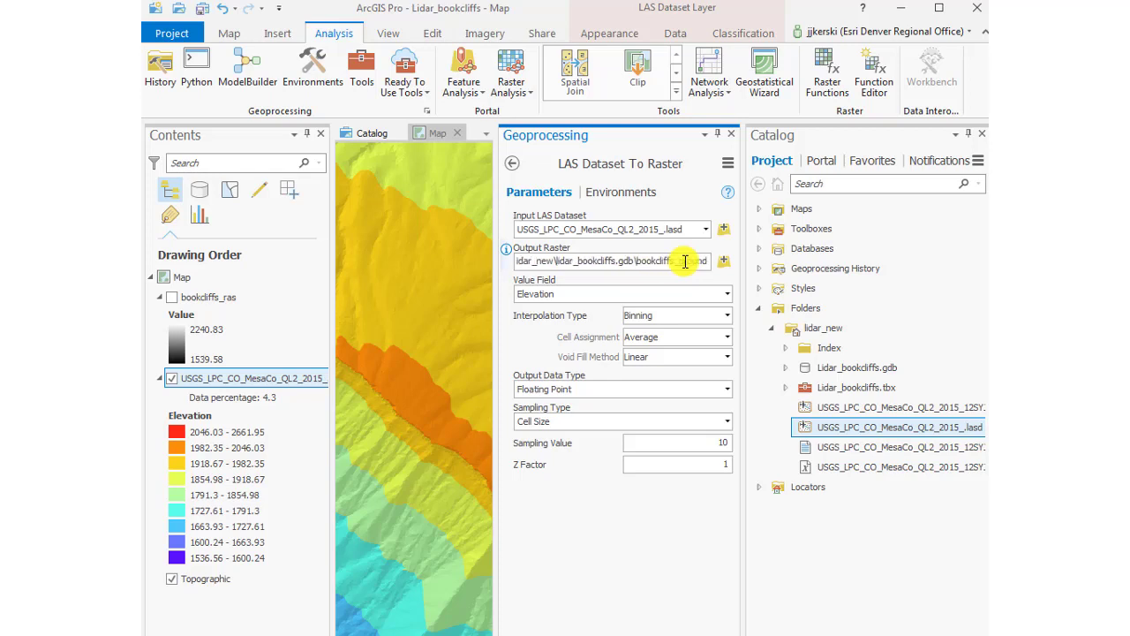
Choose Elevation as the value field and run the conversion to create the bookcliffs_ground raster
click(727, 293)
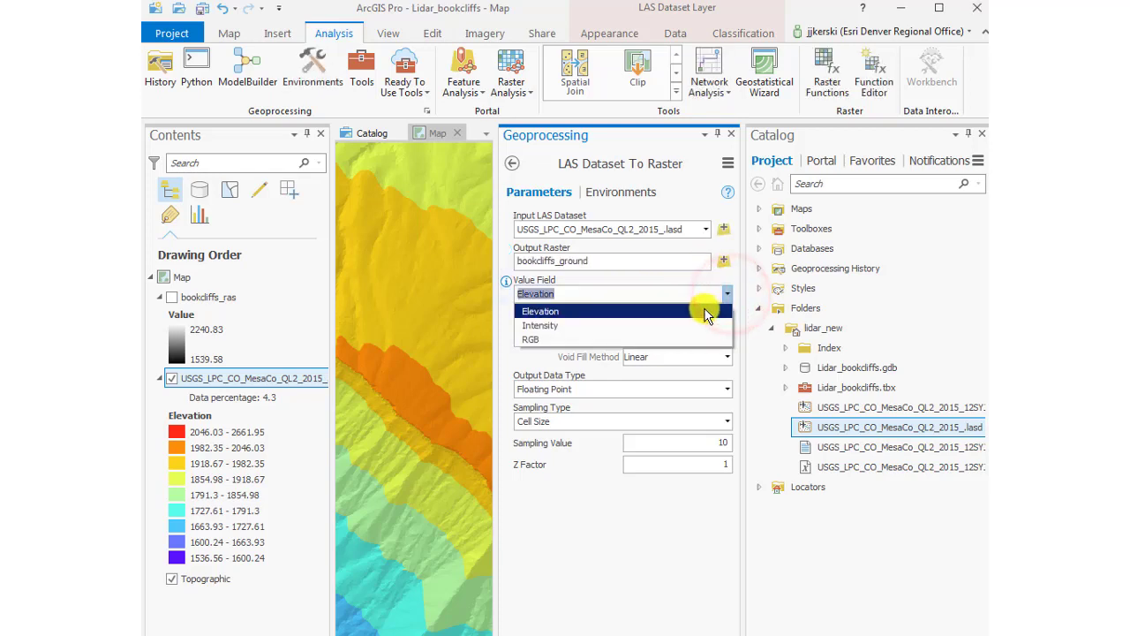
click(705, 311)
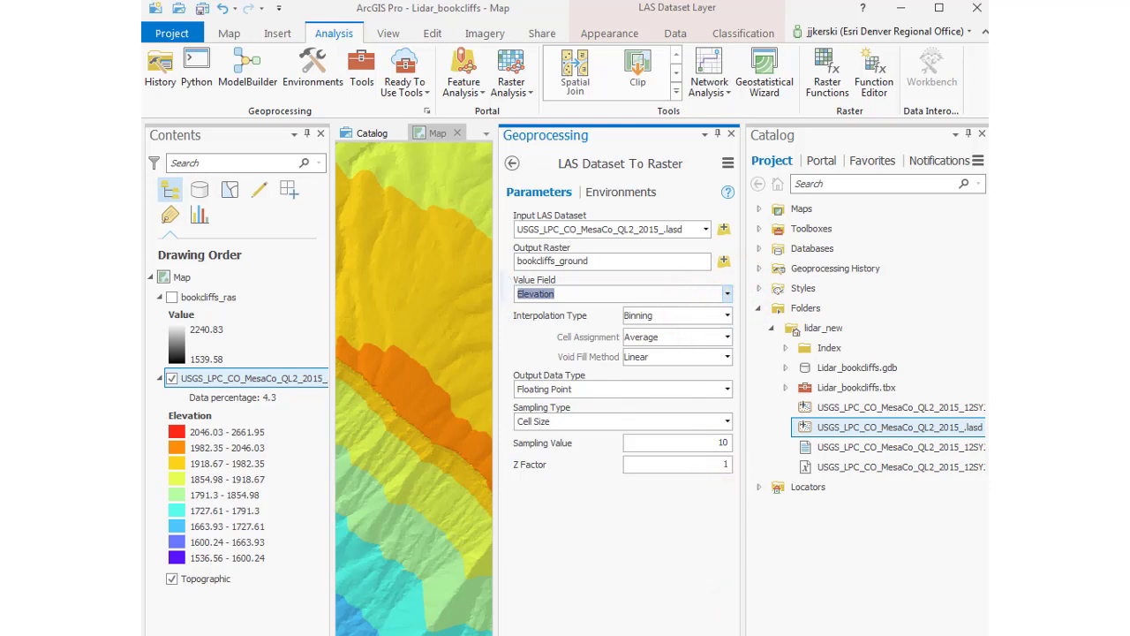
click(688, 621)
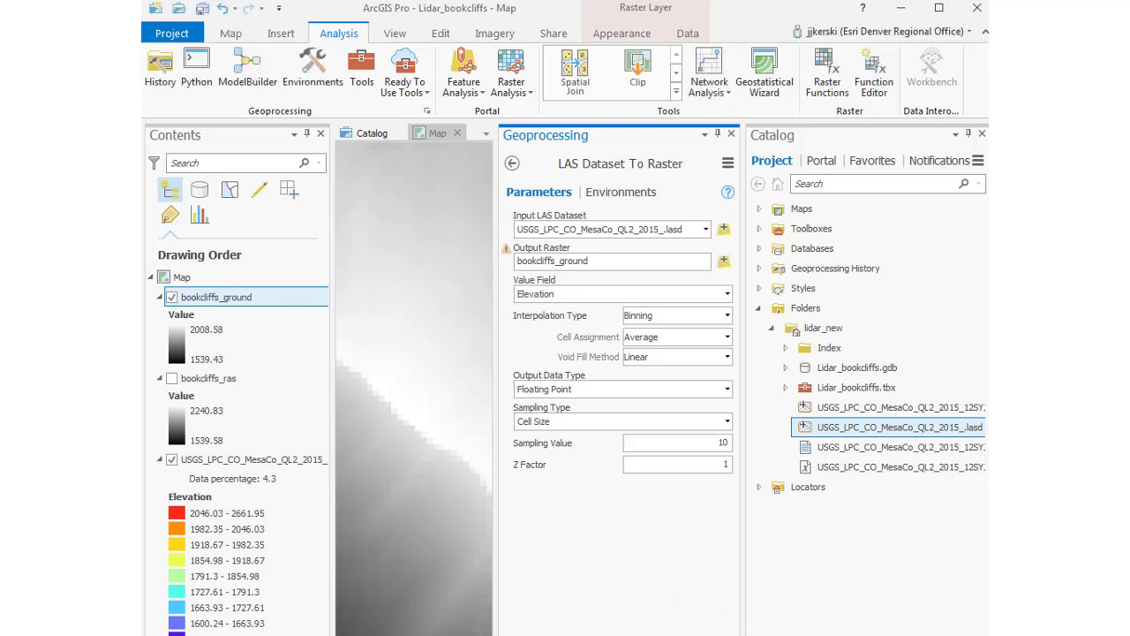
Filter the LAS dataset layer to its first-return points with the 1st Return filter
right_click(245, 459)
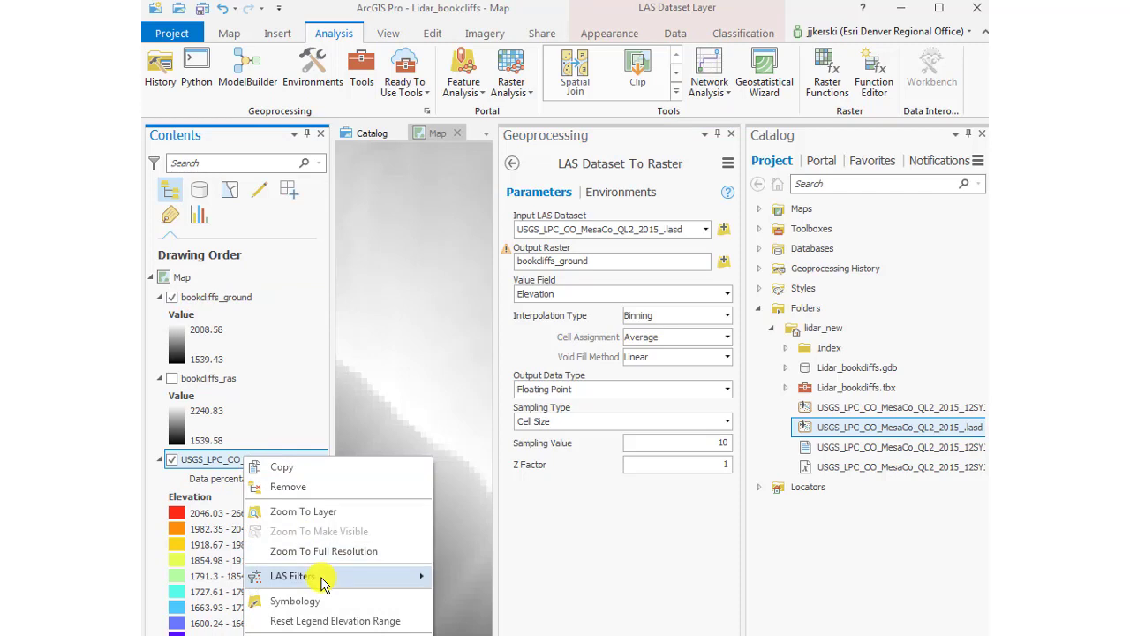
mouse_move(344, 576)
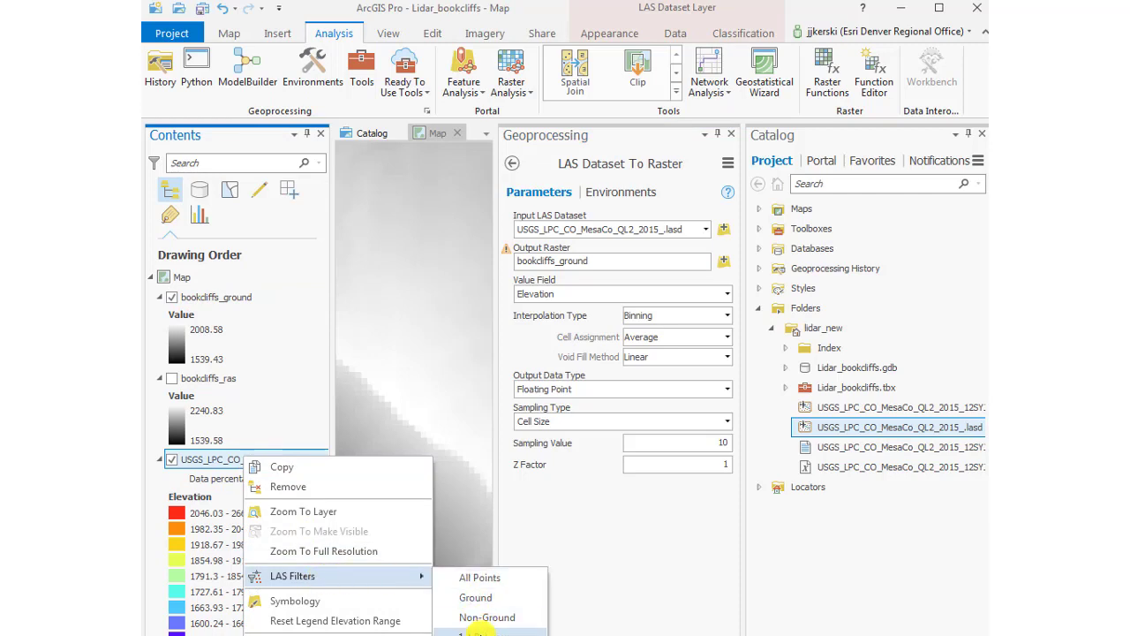
click(477, 632)
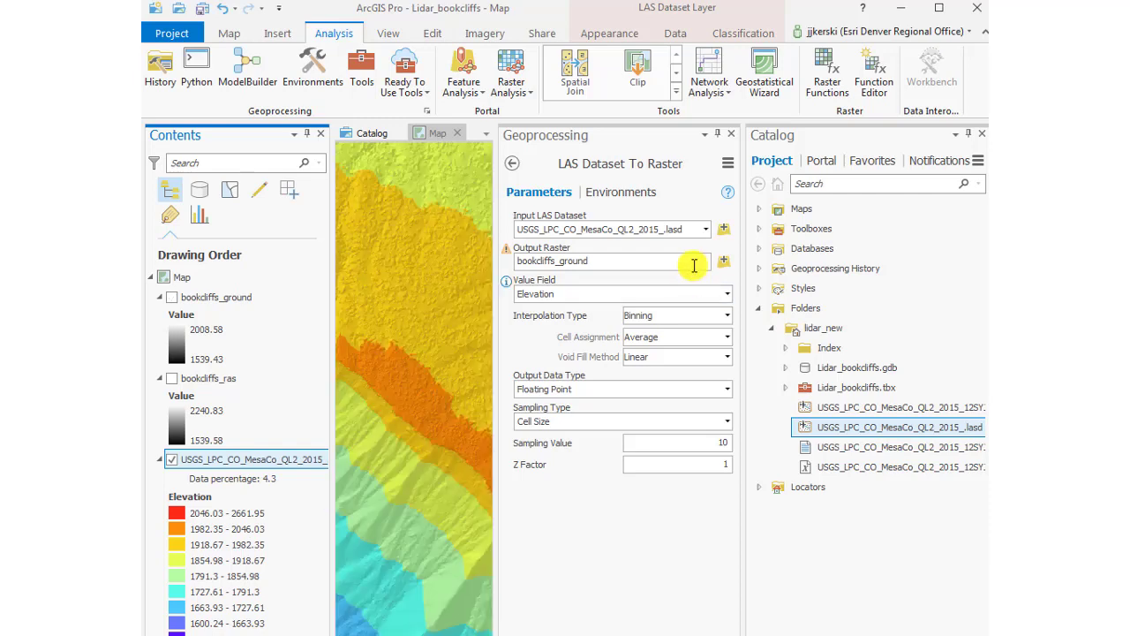
Rename the output raster bookcliffs_1streturn in the same geodatabase and run the conversion
click(618, 260)
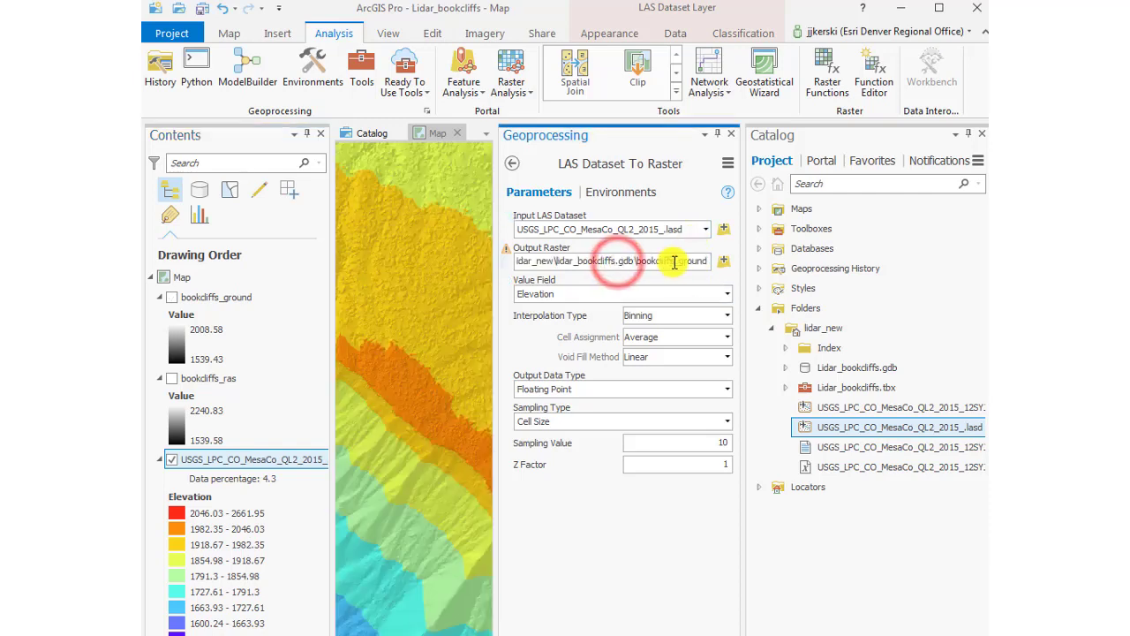
drag(676, 261, 729, 273)
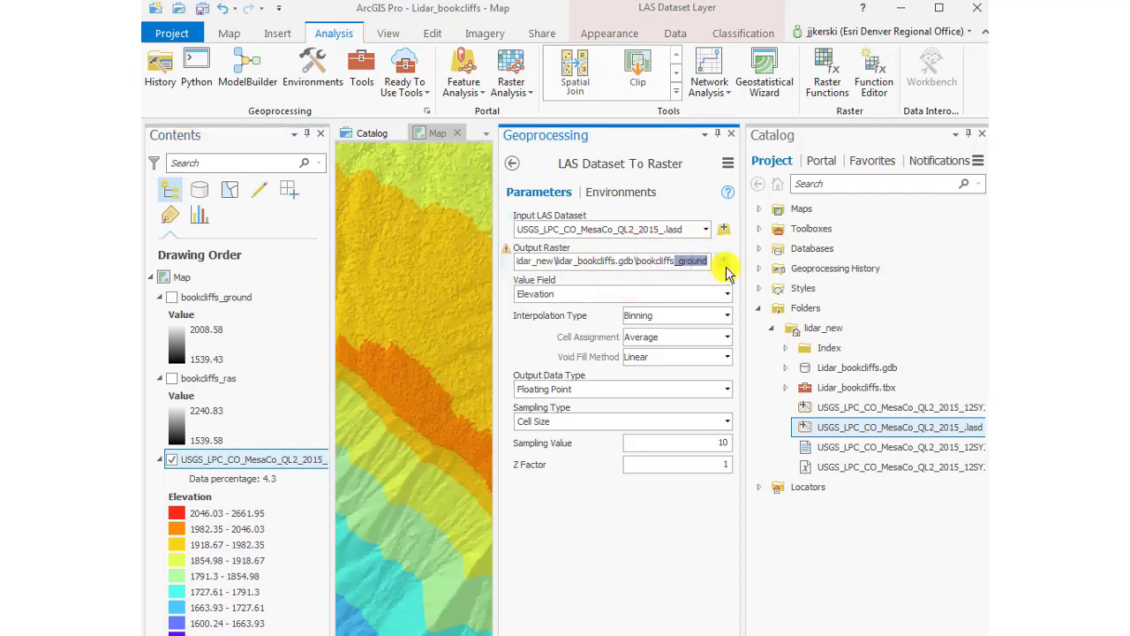
key(BackSpace)
text(1streturn)
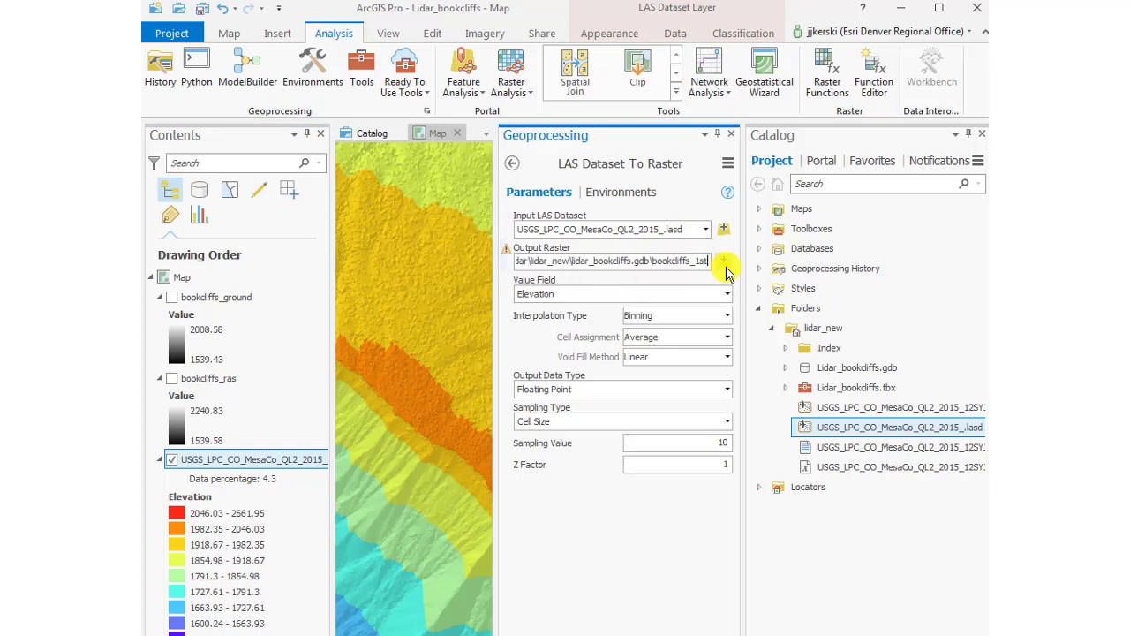
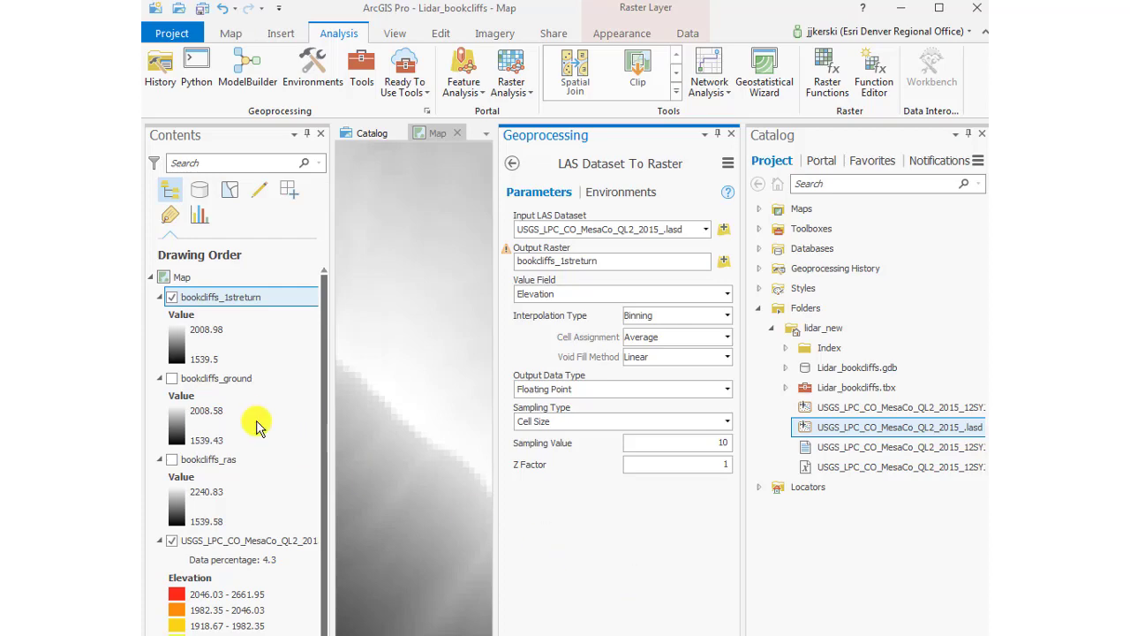
Close the geoprocessing tool and compare the two filtered rasters, leaving both bookcliffs_ground and bookcliffs_1streturn turned on
click(732, 137)
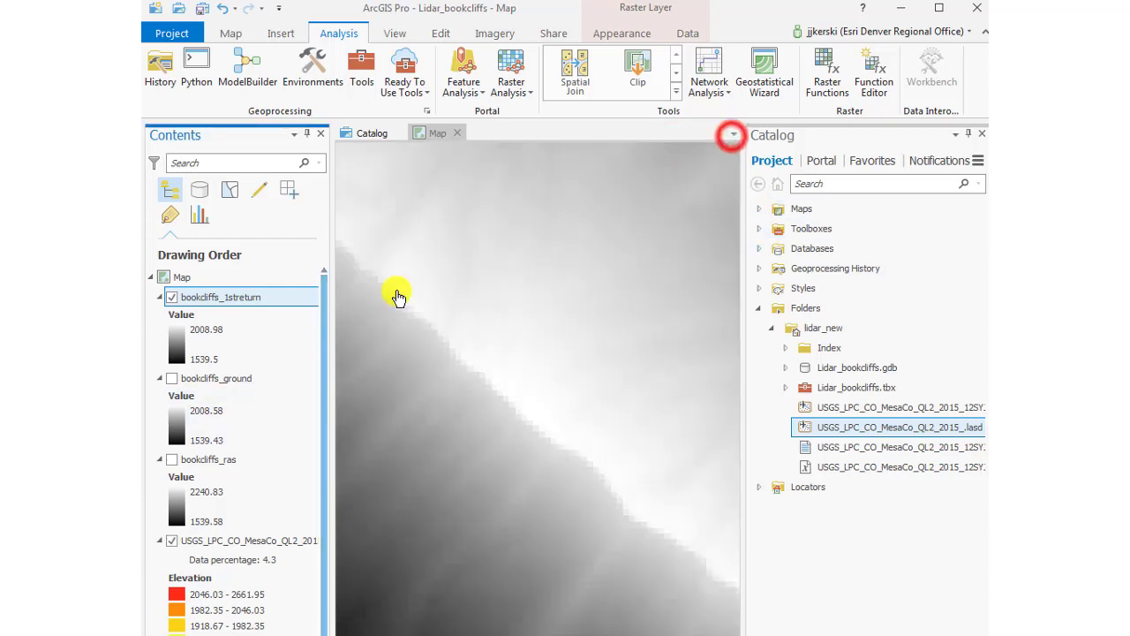
click(171, 296)
click(173, 382)
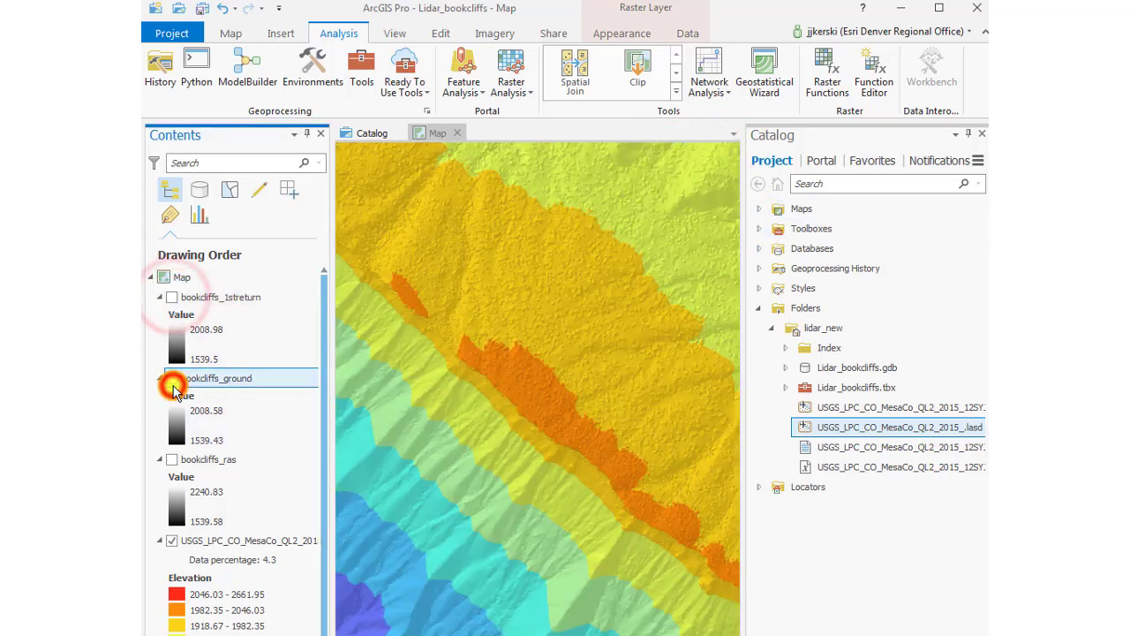
click(172, 379)
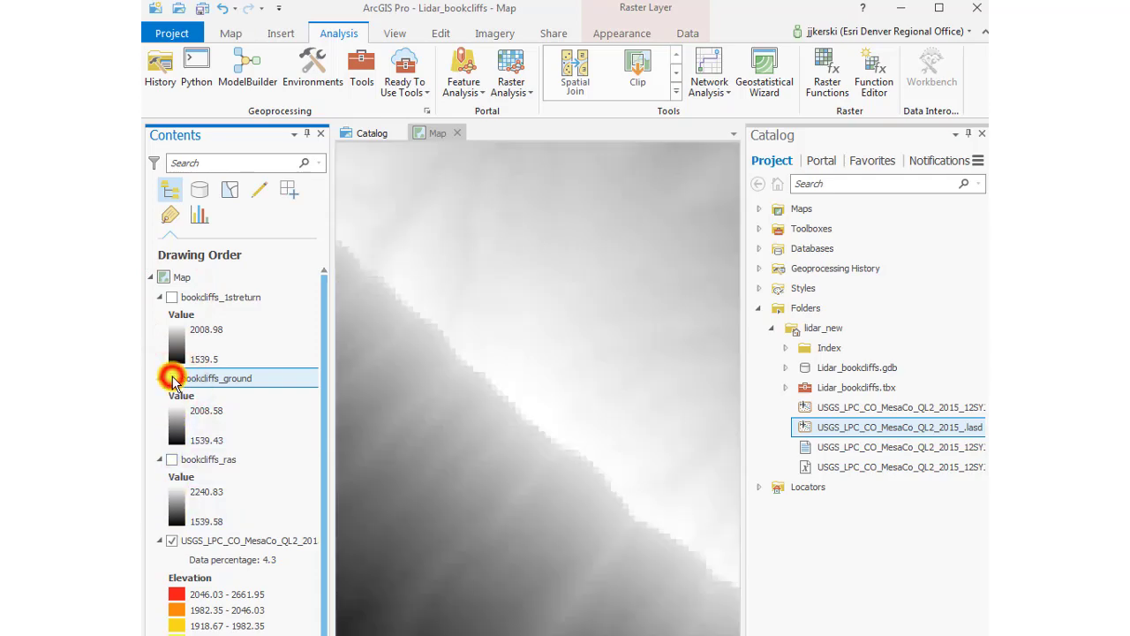
click(172, 298)
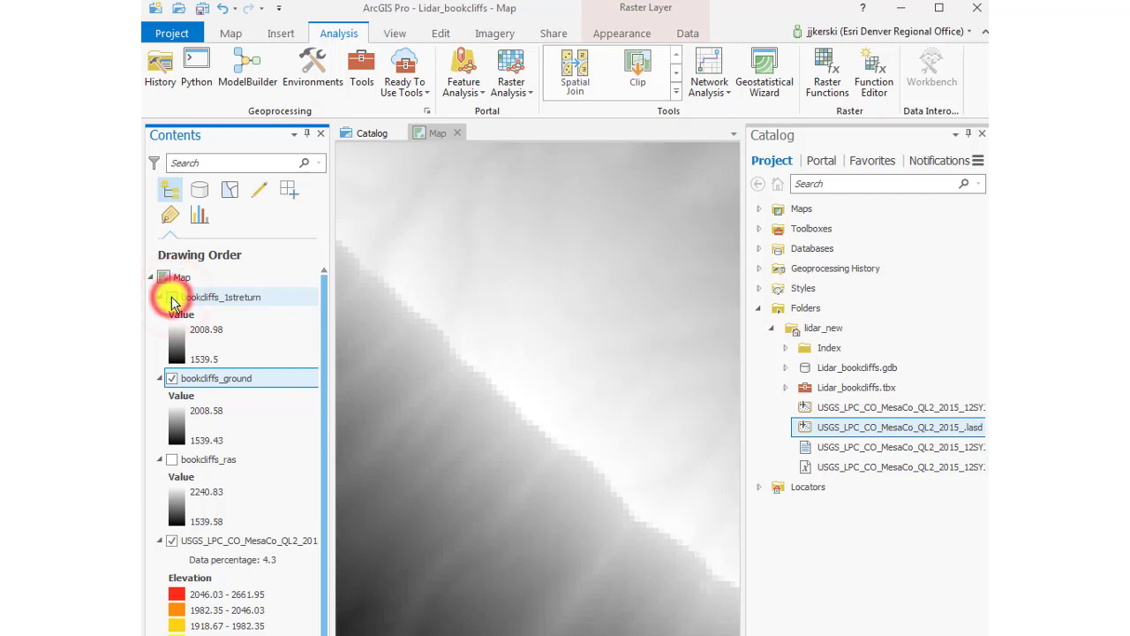
Identify the pixel values of the bookcliffs_1streturn raster at several spots on and near the cliff edge
click(540, 336)
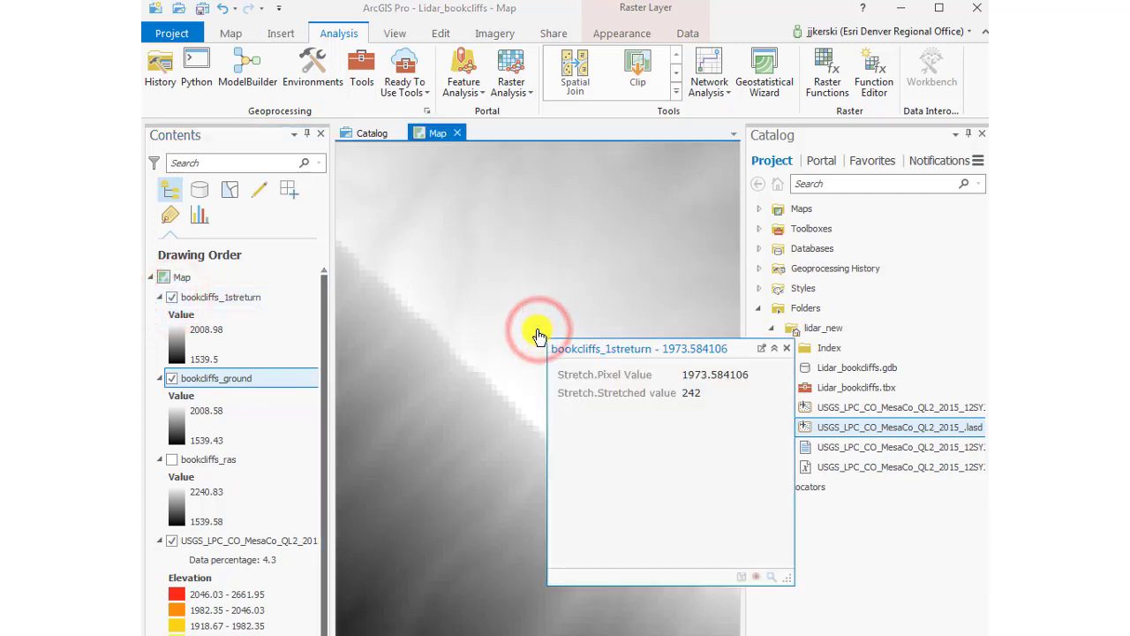
click(458, 381)
click(474, 353)
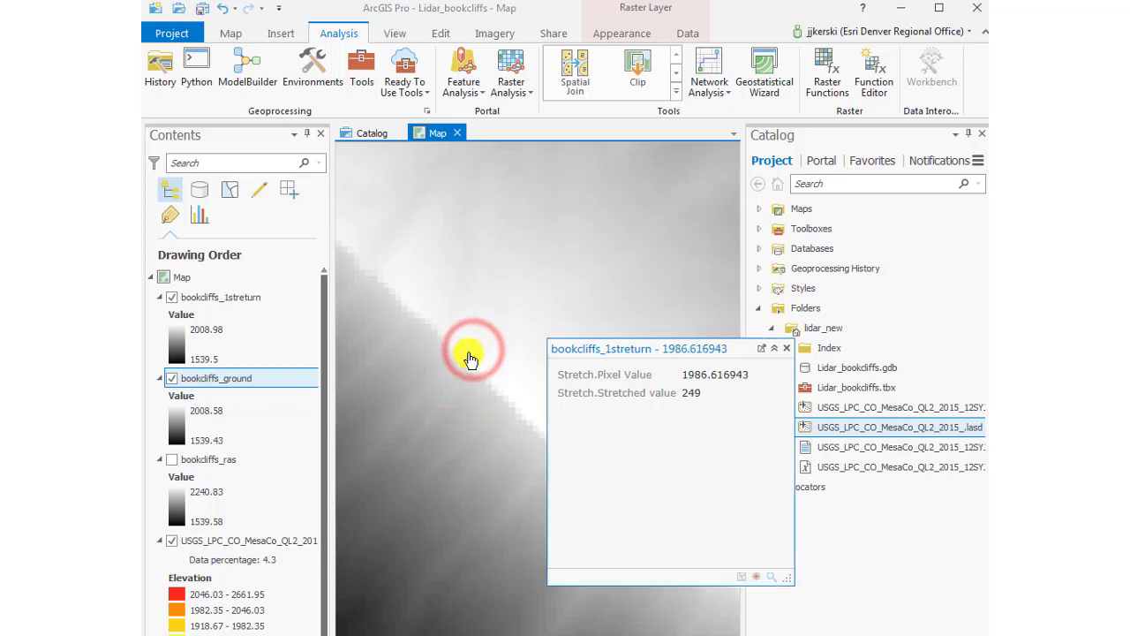
Turn off bookcliffs_1streturn and identify the pixel value of the bookcliffs_ground raster beside the cliff edge
click(170, 297)
click(446, 357)
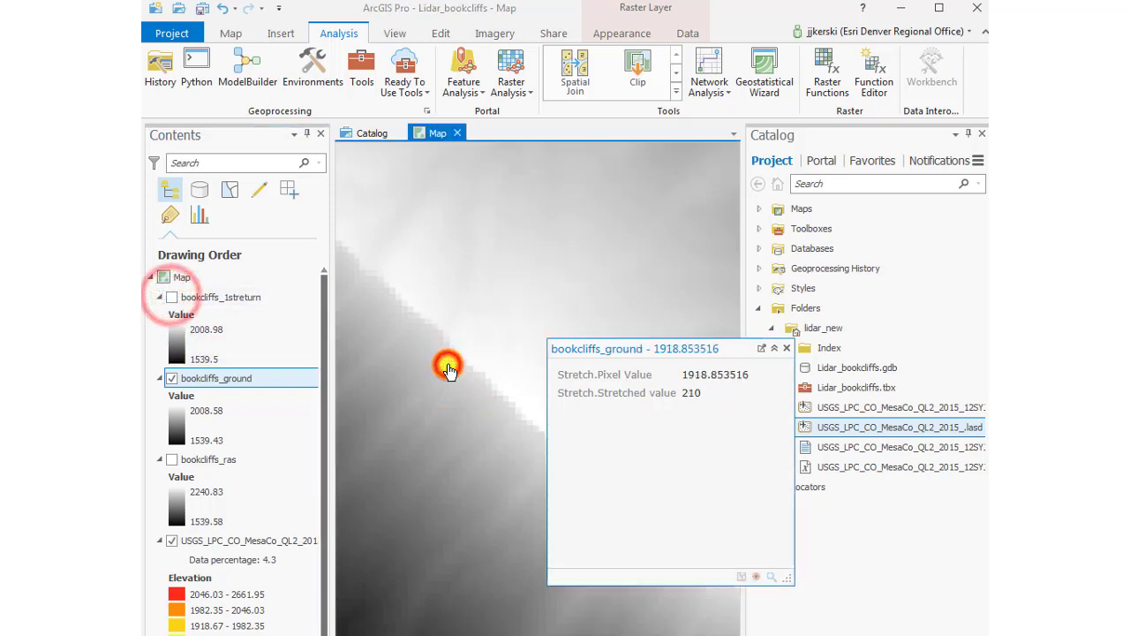
click(785, 351)
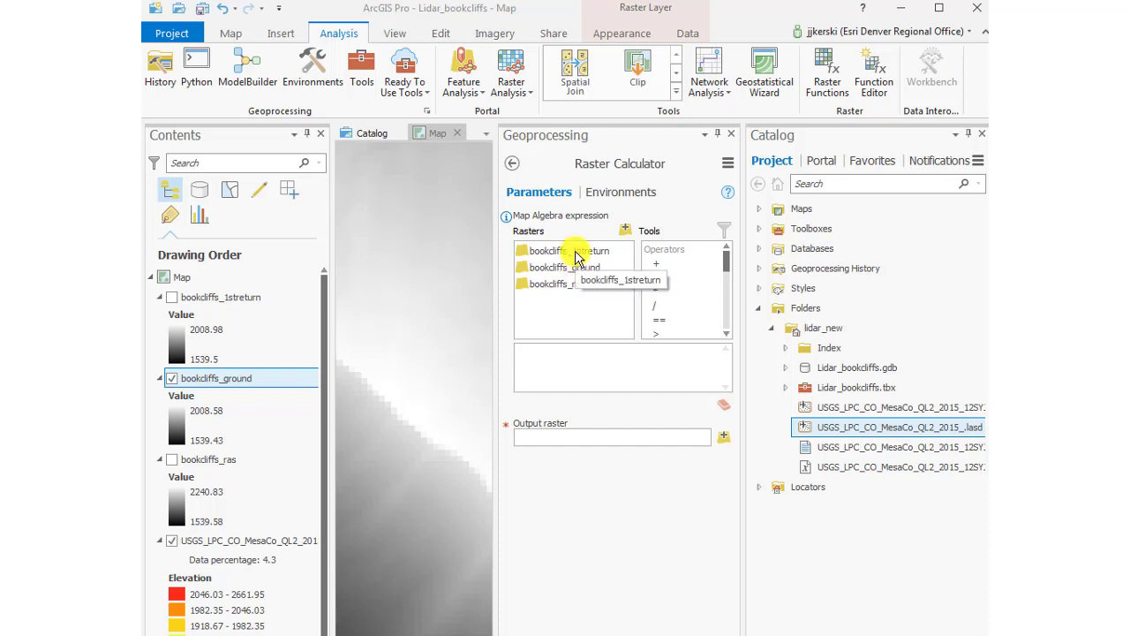
Build the Raster Calculator expression "bookcliffs_1streturn" - "bookcliffs_ground"
double_click(572, 254)
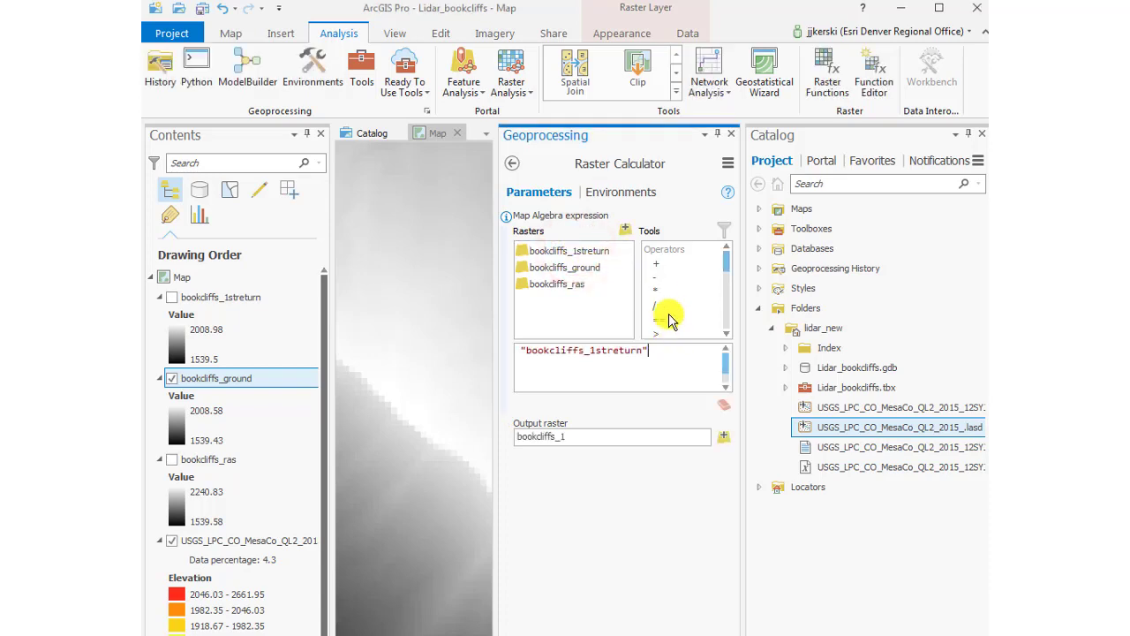
click(657, 279)
double_click(658, 279)
click(598, 274)
double_click(598, 273)
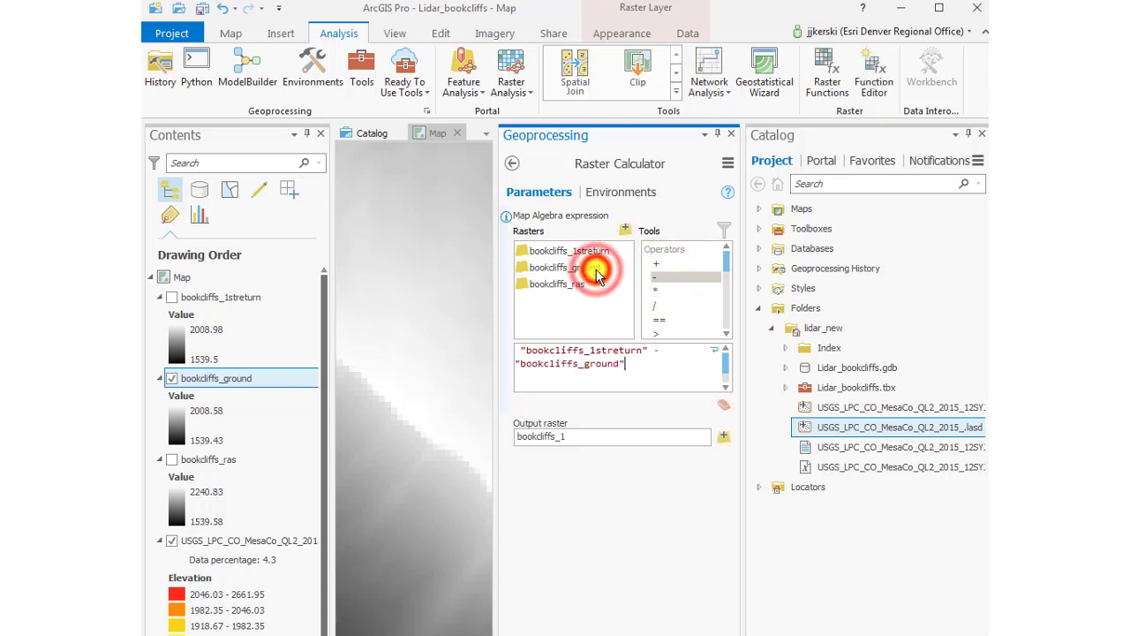
Name the output raster bookcliffs_veght in the lidar_bookcliffs.gdb geodatabase and run the raster calculation
click(595, 437)
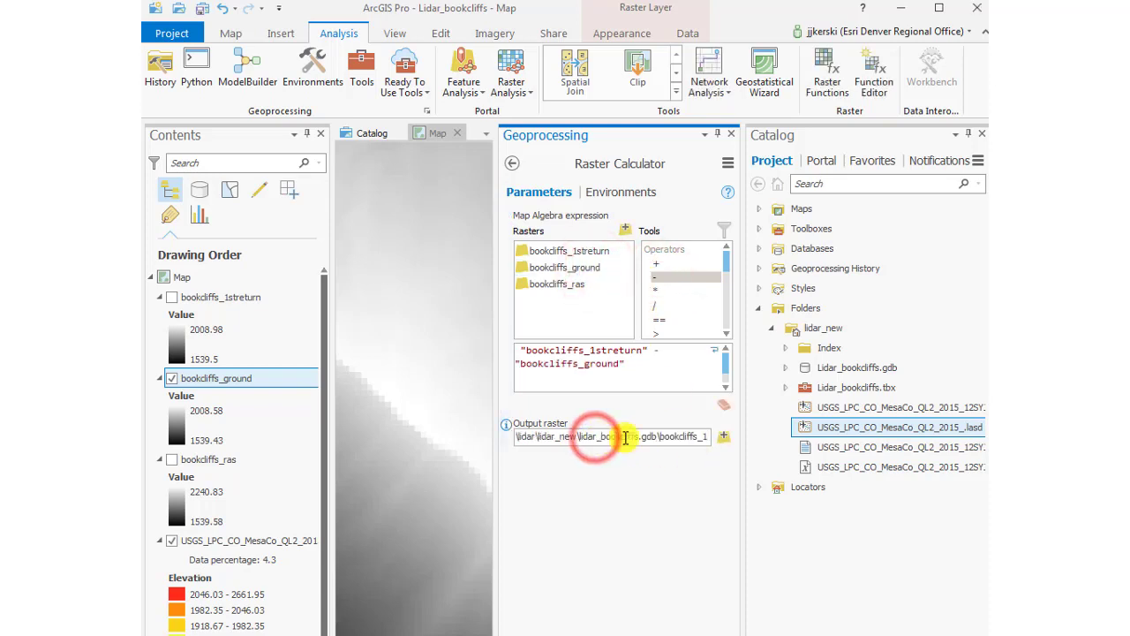
click(701, 437)
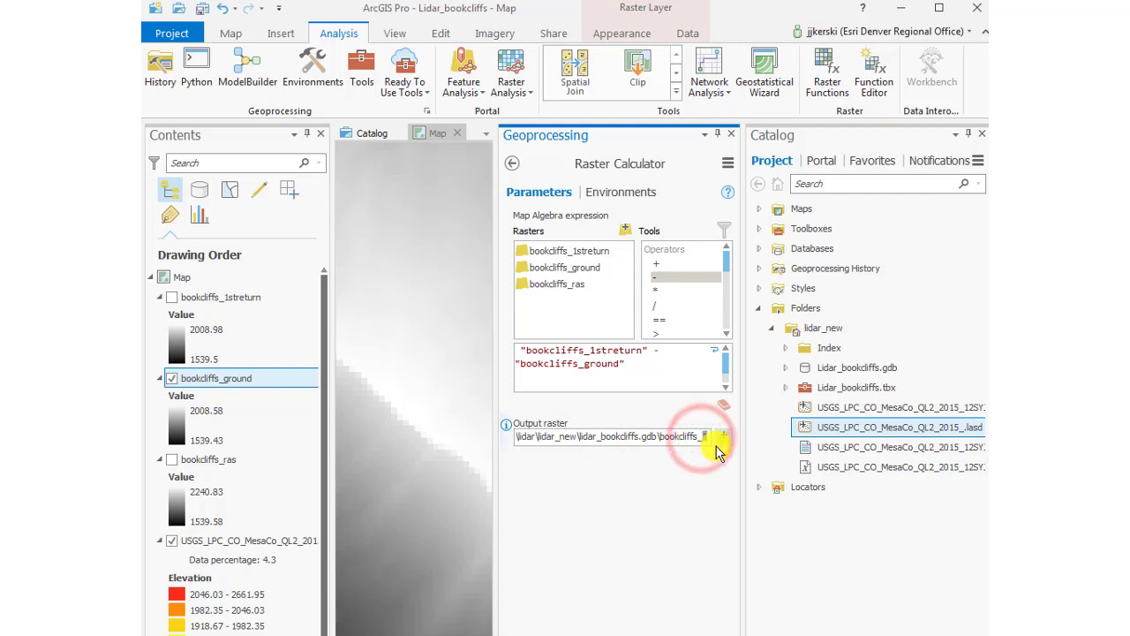
text(tr)
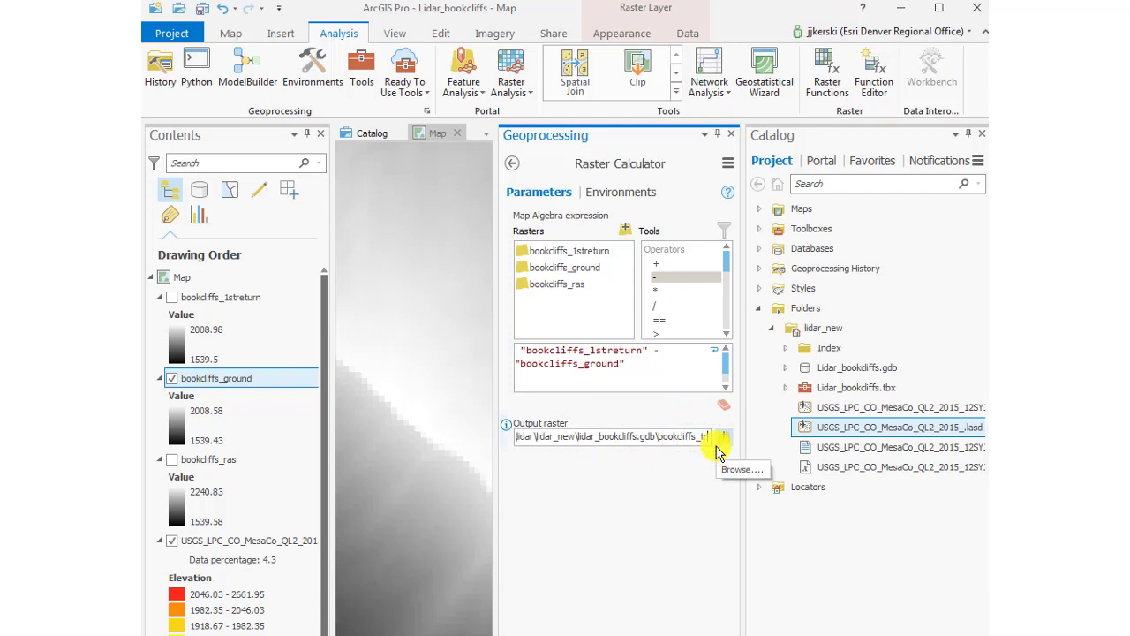
text(eehe)
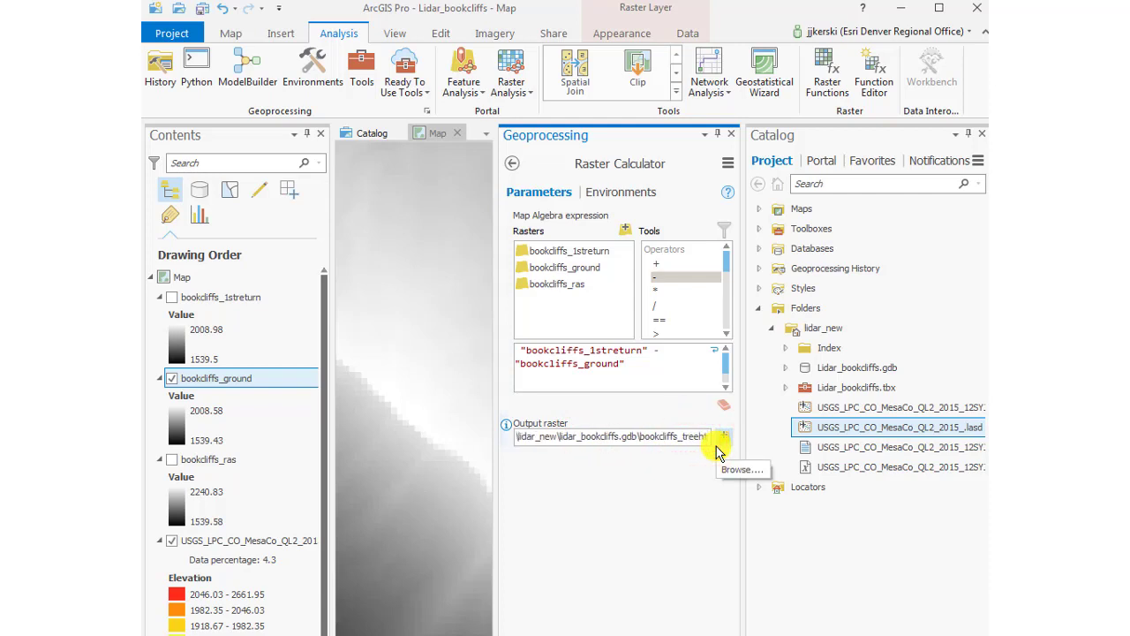
key(BackSpace)
key(BackSpace)
key(BackSpace)
key(BackSpace)
key(BackSpace)
key(BackSpace)
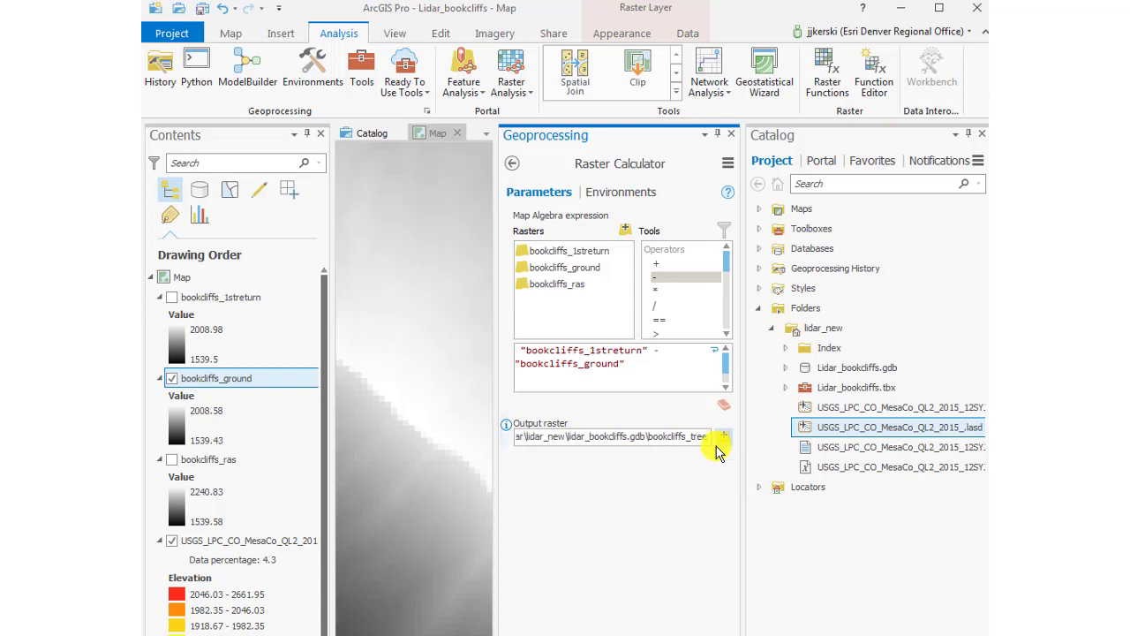
text(veg)
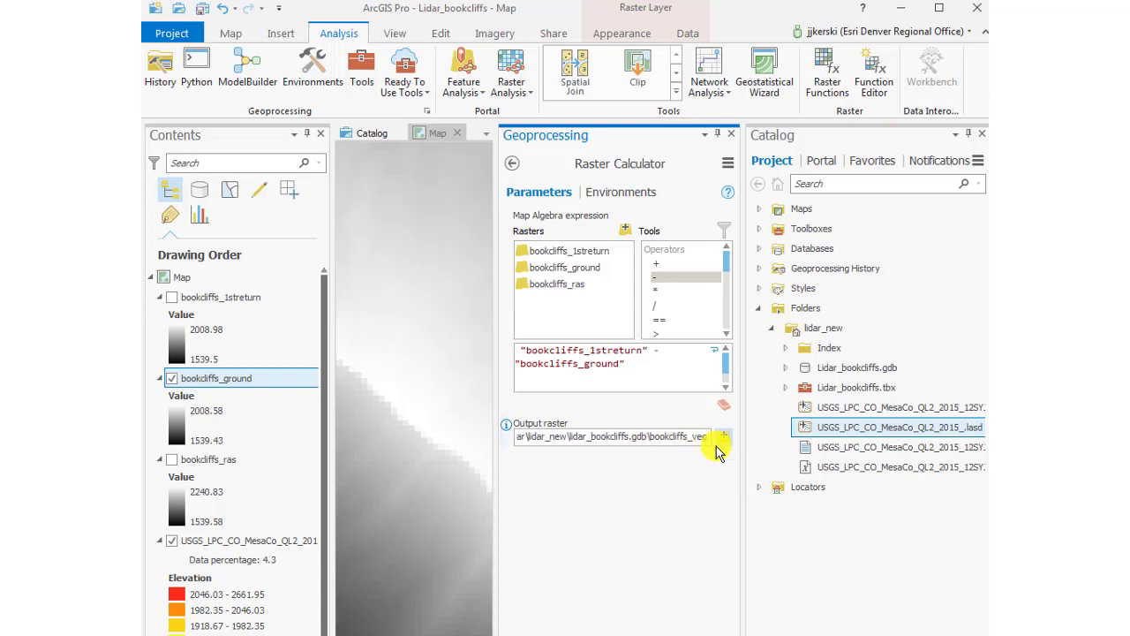
text(ht)
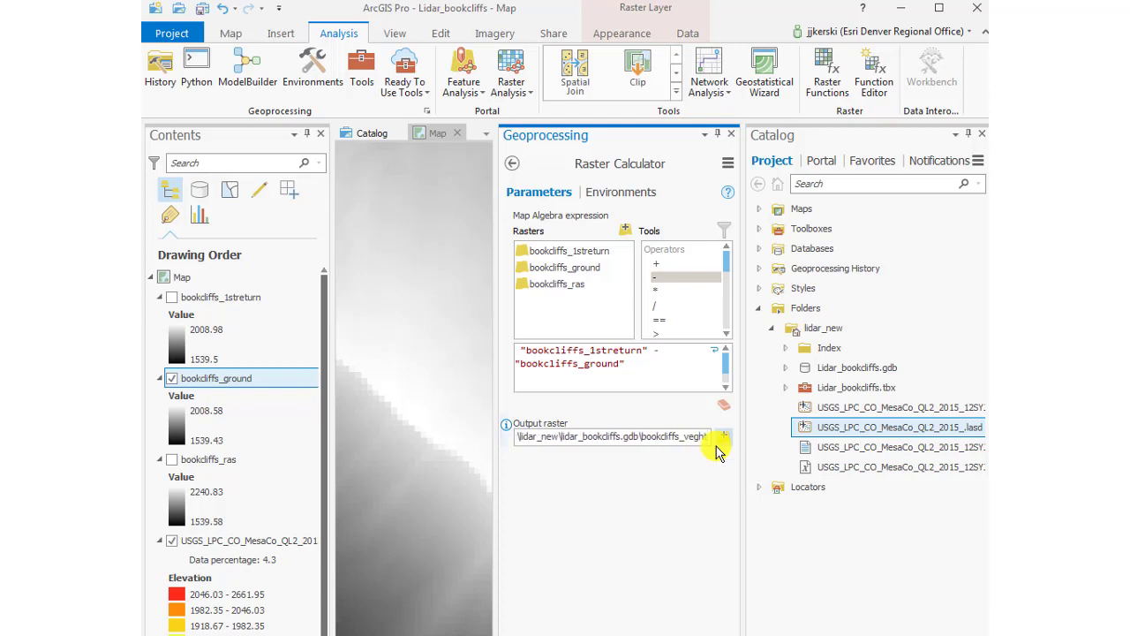
key(Tab)
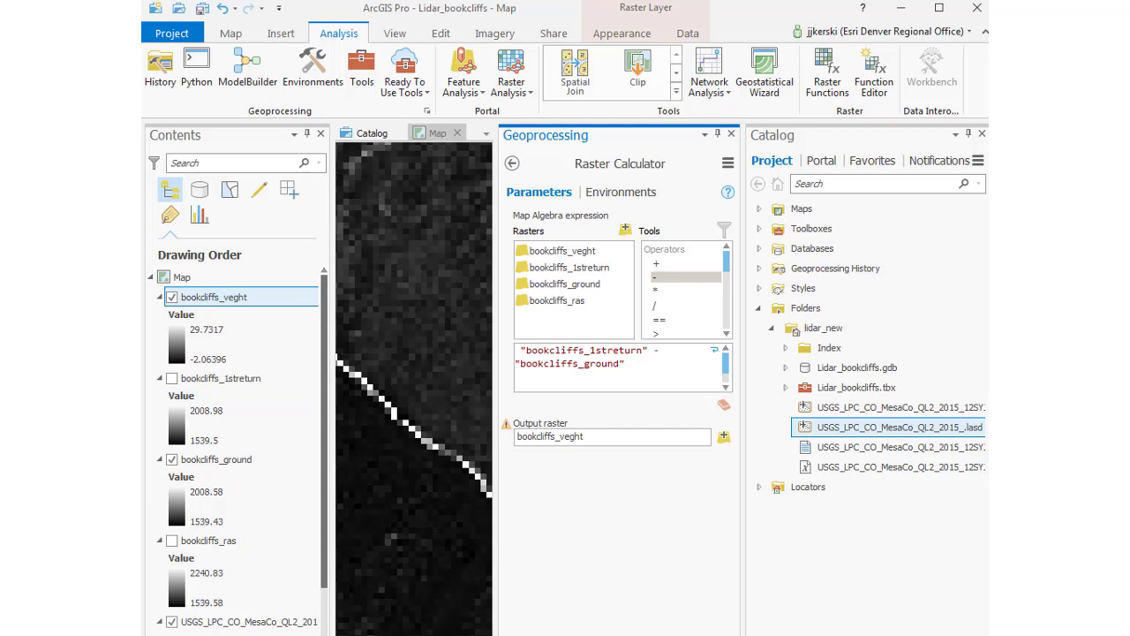
Close the calculator, turn off bookcliffs_ground and apply the purple-to-red spectrum color scheme to the bookcliffs_veght raster
click(731, 133)
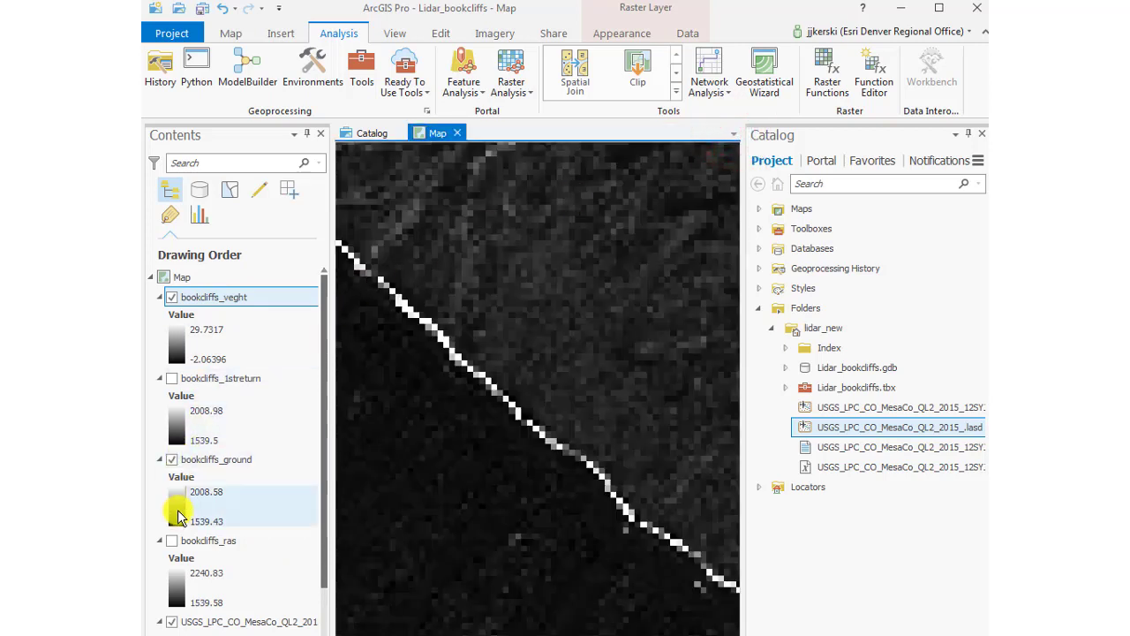
click(171, 459)
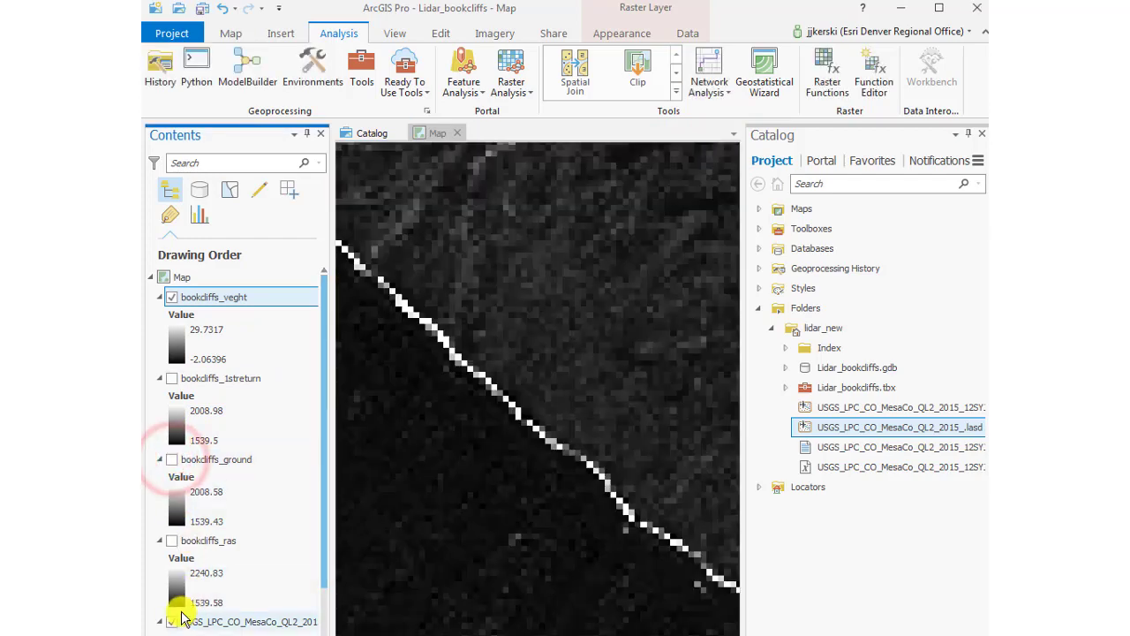
right_click(222, 304)
click(270, 542)
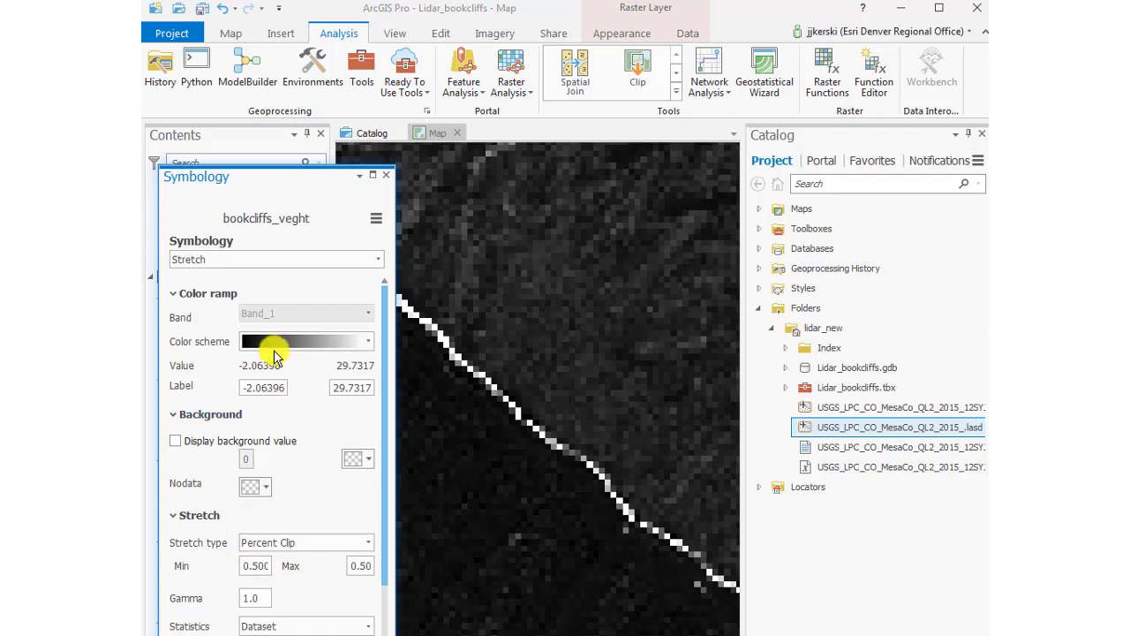
click(273, 346)
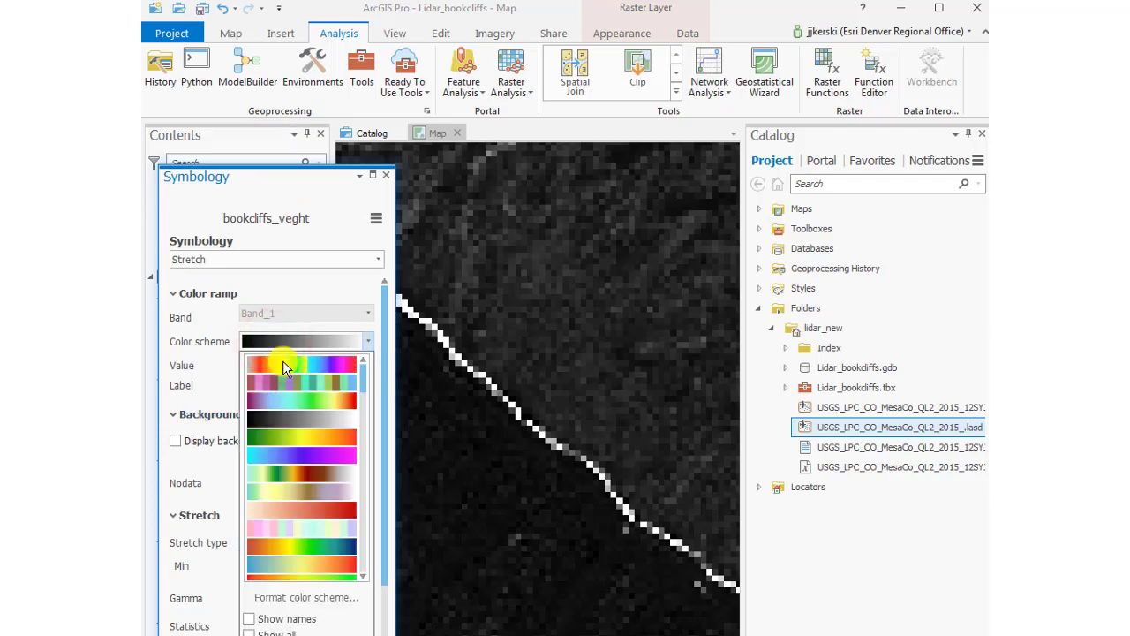
click(290, 404)
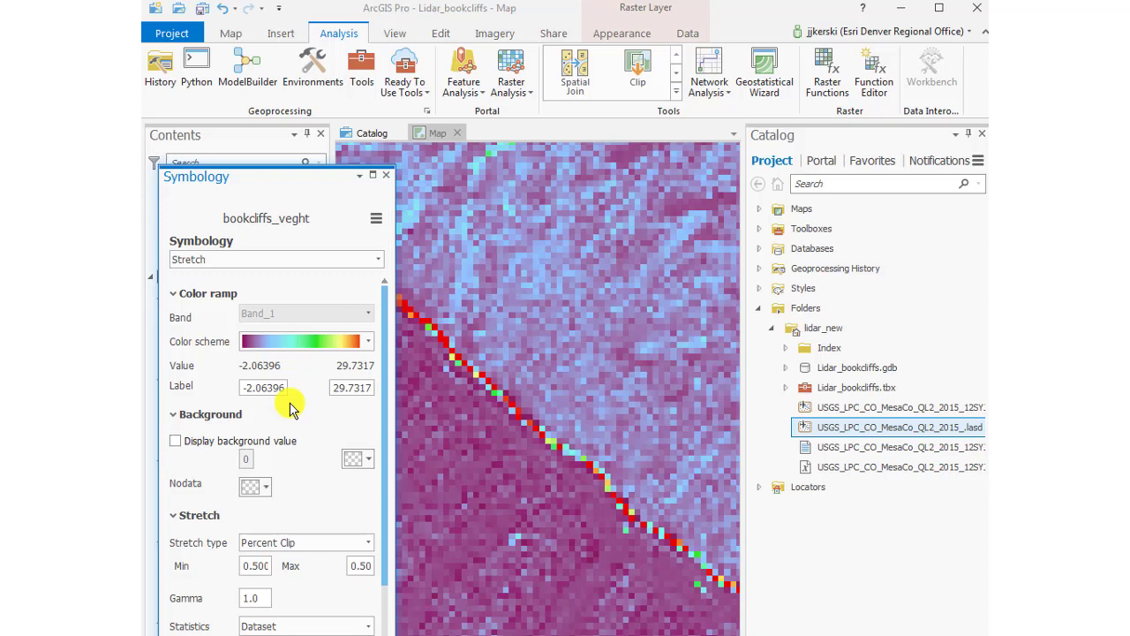
Change the bookcliffs_veght symbology from Stretch to Classify, using Natural Breaks (Jenks) with 5 classes
scroll(292, 406, down, 2)
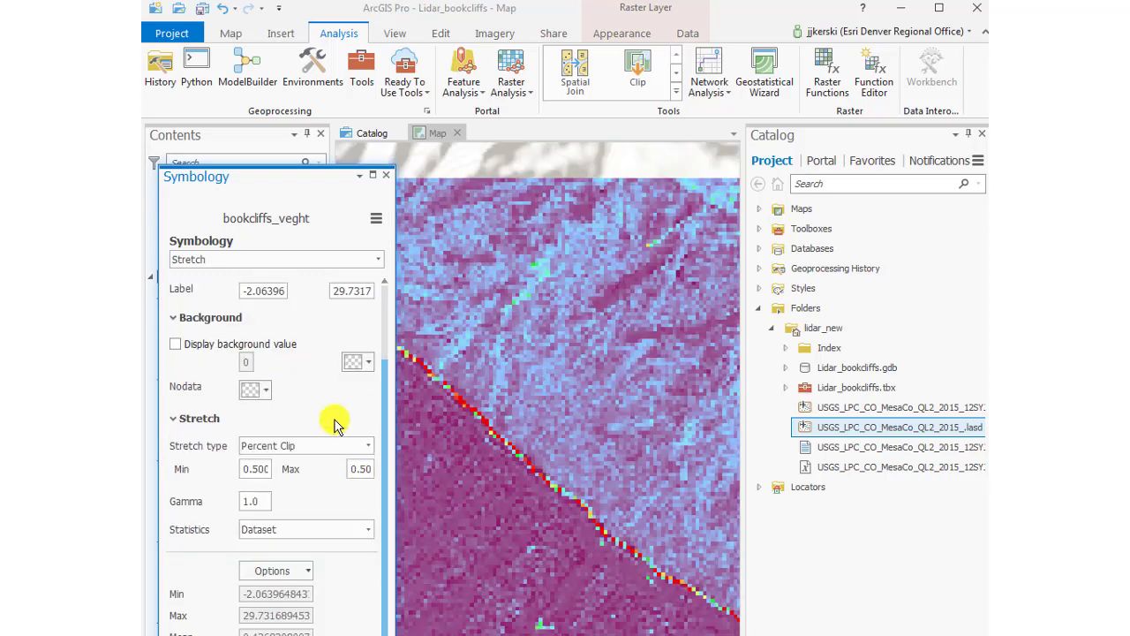
click(375, 258)
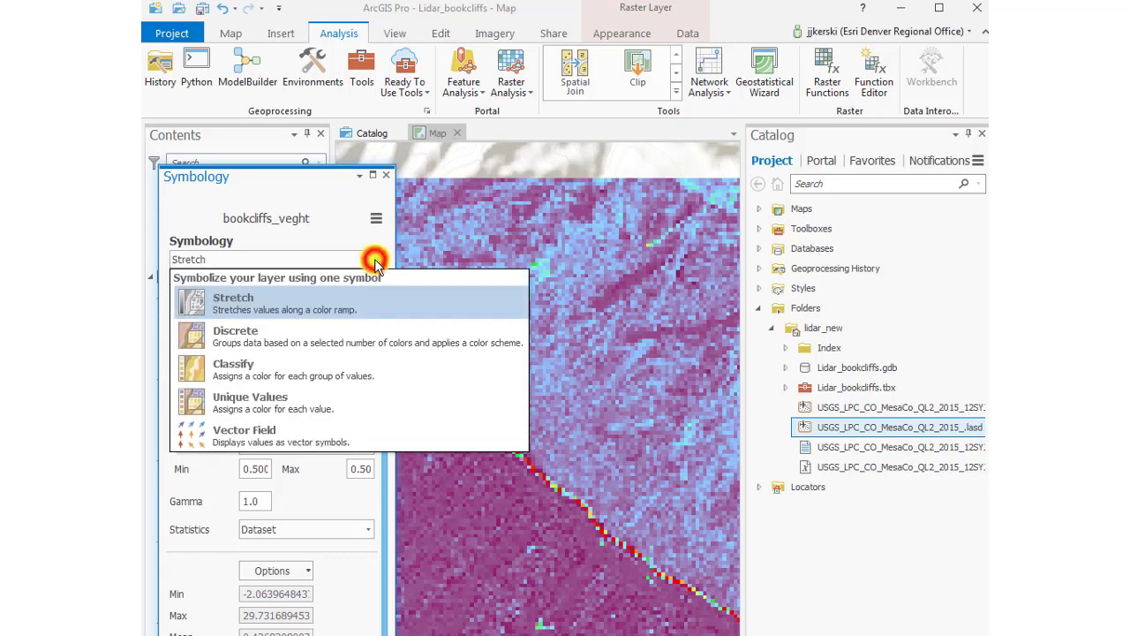
click(335, 368)
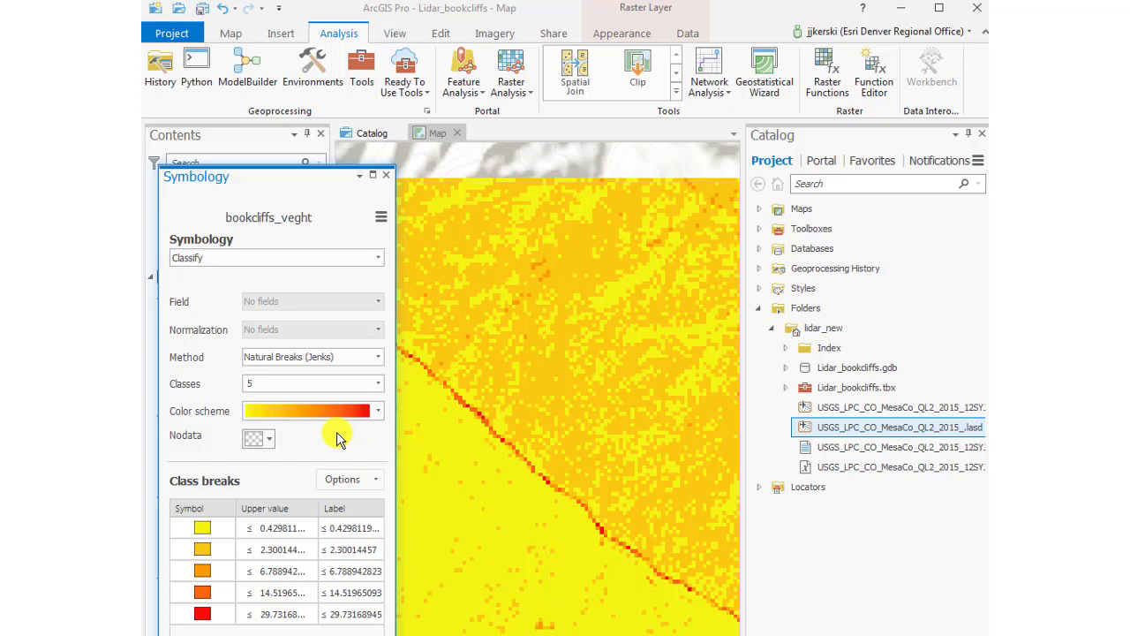
click(390, 178)
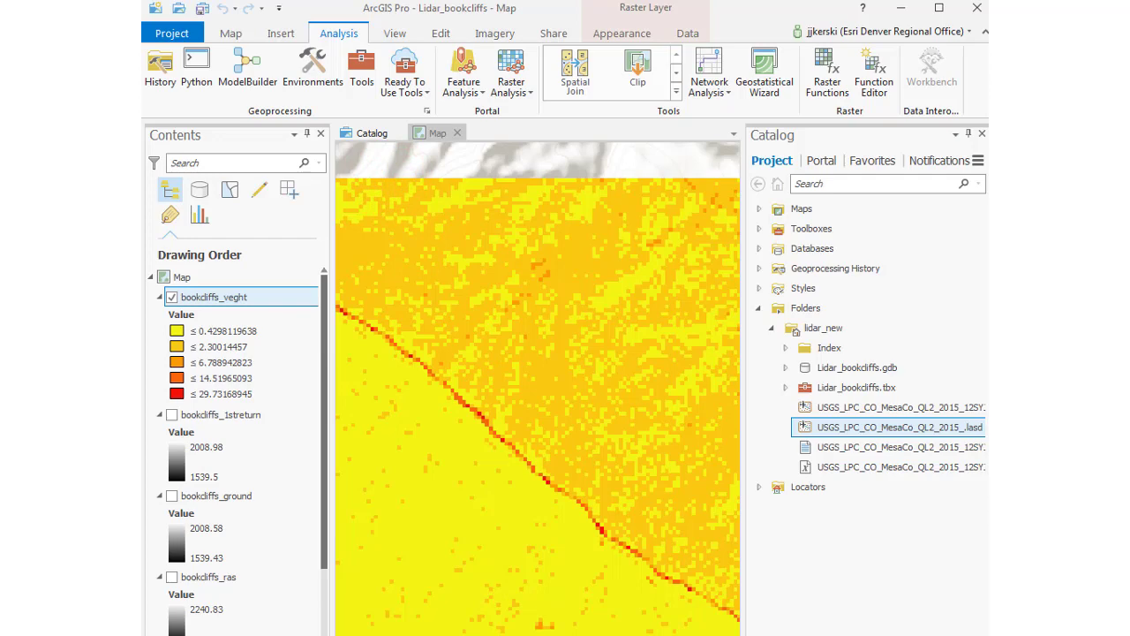
Zoom to the full extent of the bookcliffs_veght layer and switch the basemap to Imagery with Labels
scroll(433, 567, down, 2)
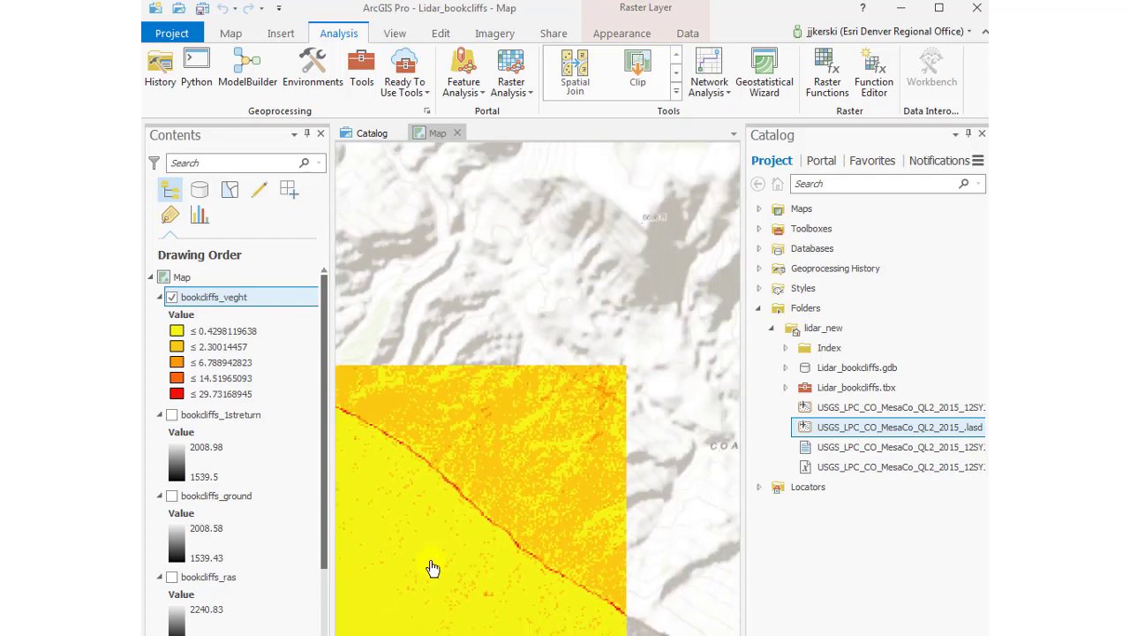
right_click(216, 301)
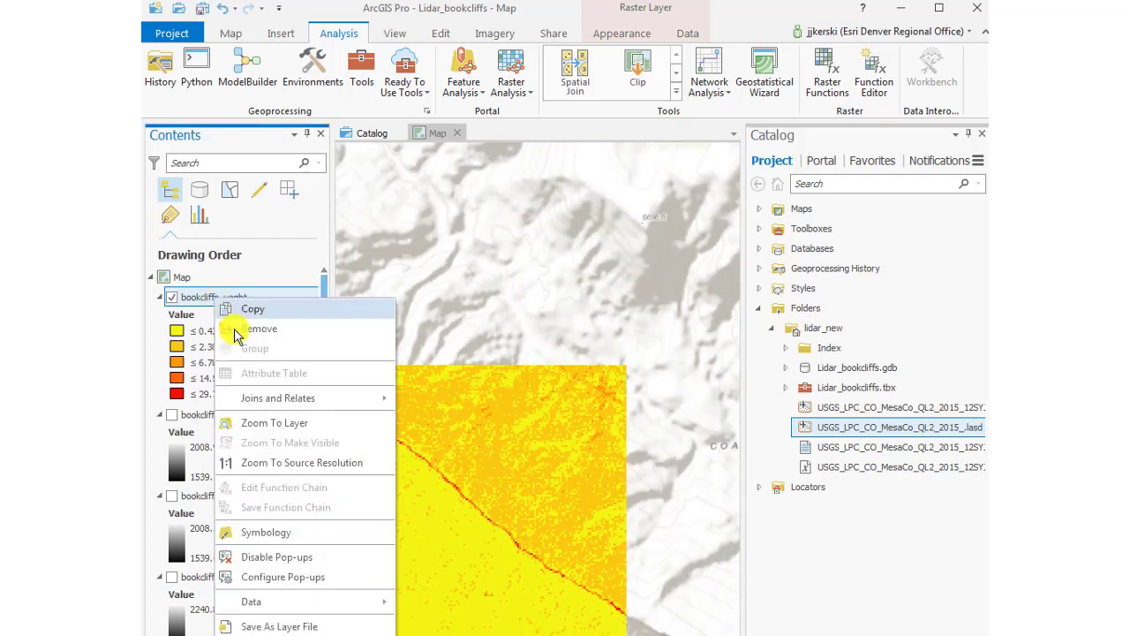
click(251, 421)
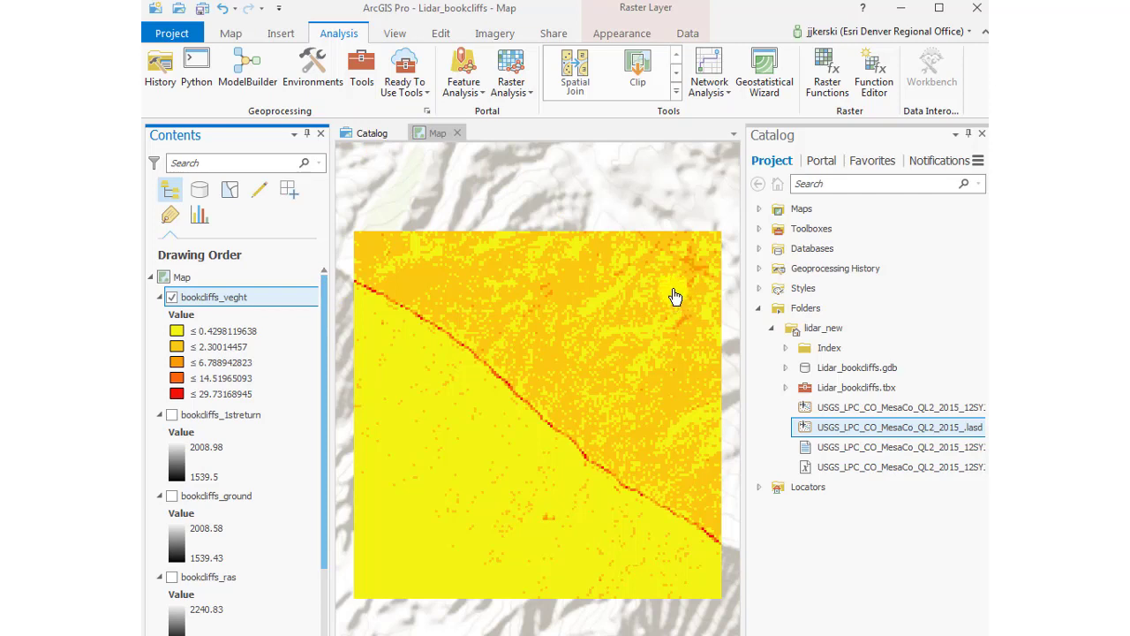
click(237, 39)
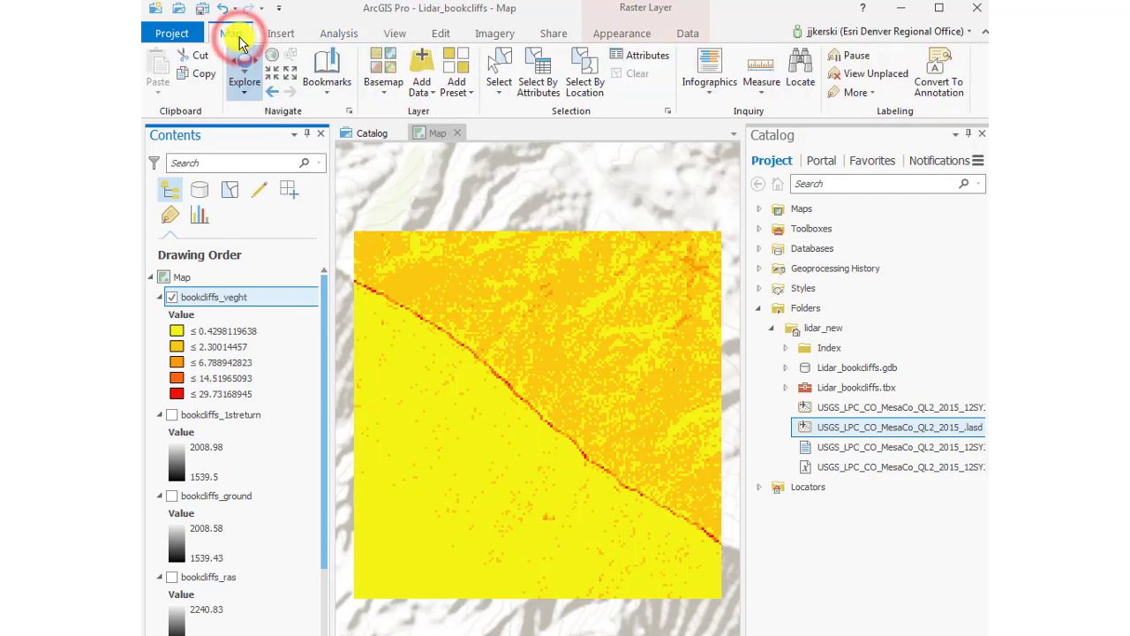
click(378, 72)
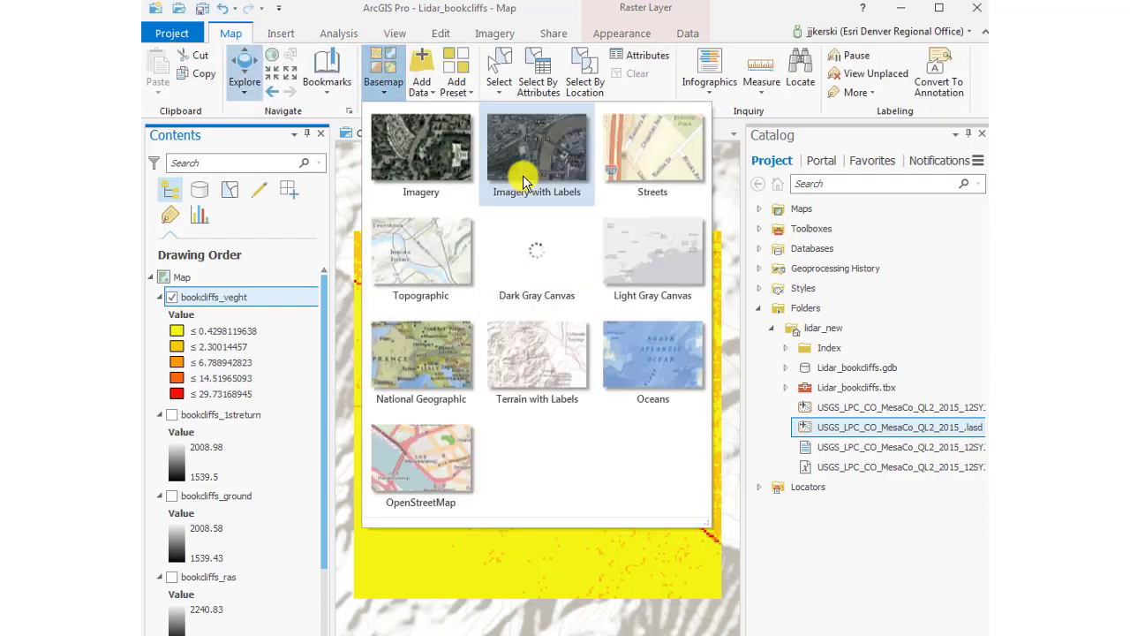
click(523, 177)
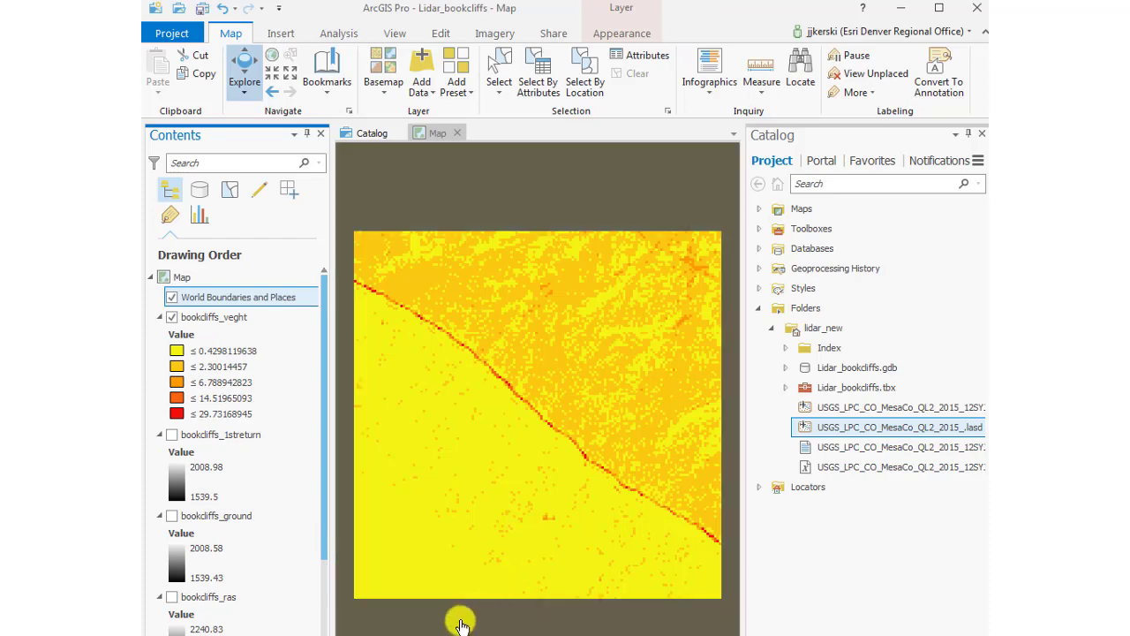
Turn off the bookcliffs_veght raster and the LAS dataset layer to examine the satellite imagery along the cliff edge
click(172, 318)
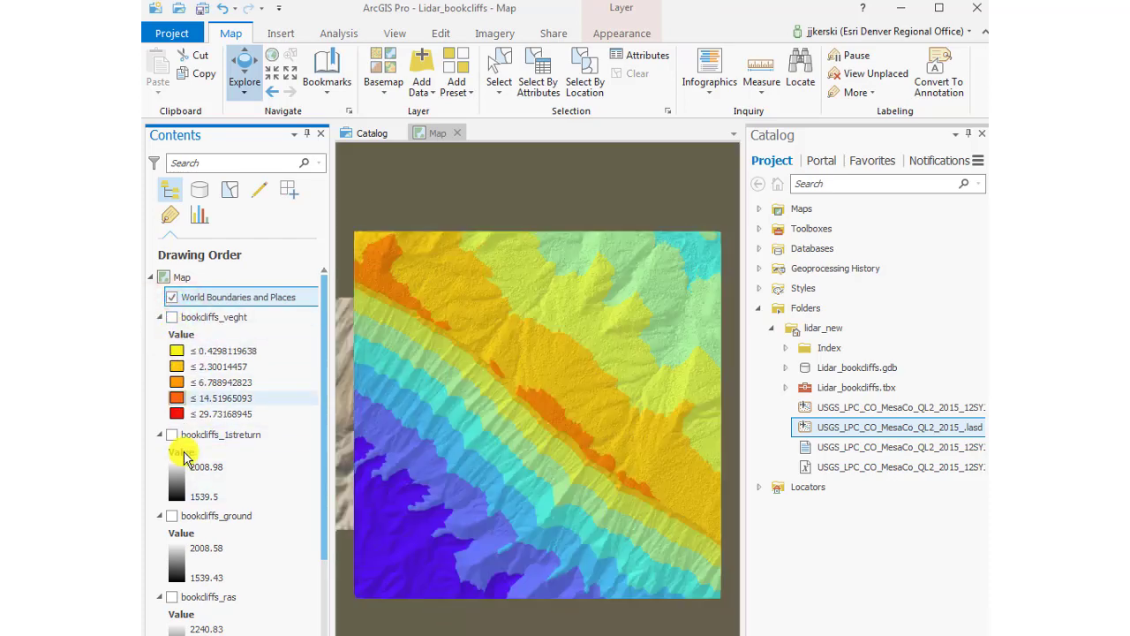
scroll(177, 596, down, 3)
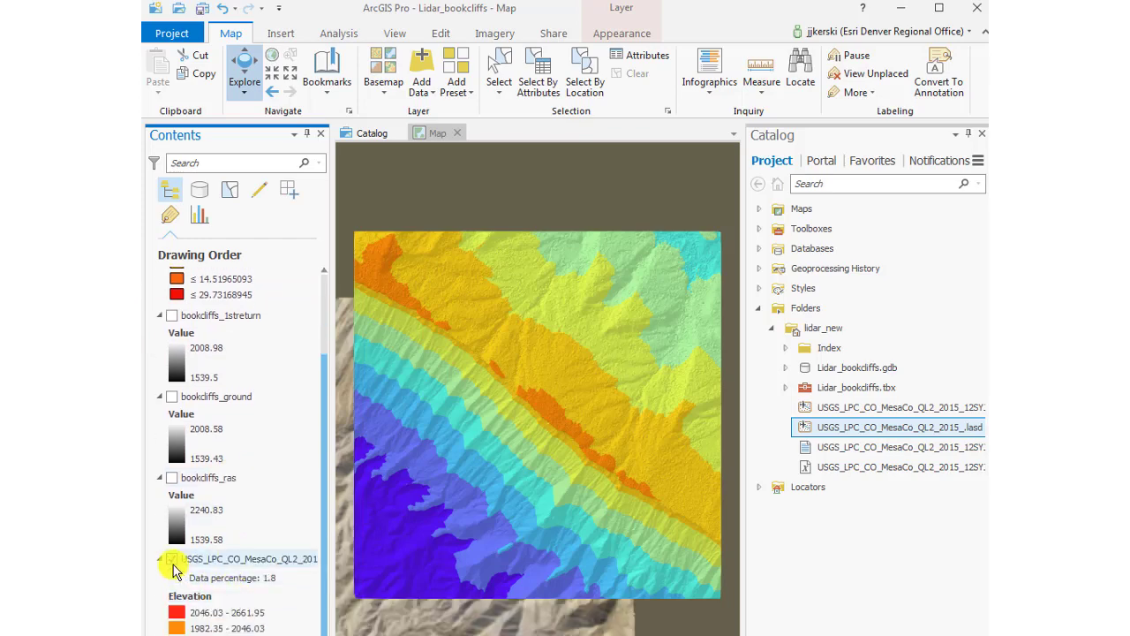
click(172, 560)
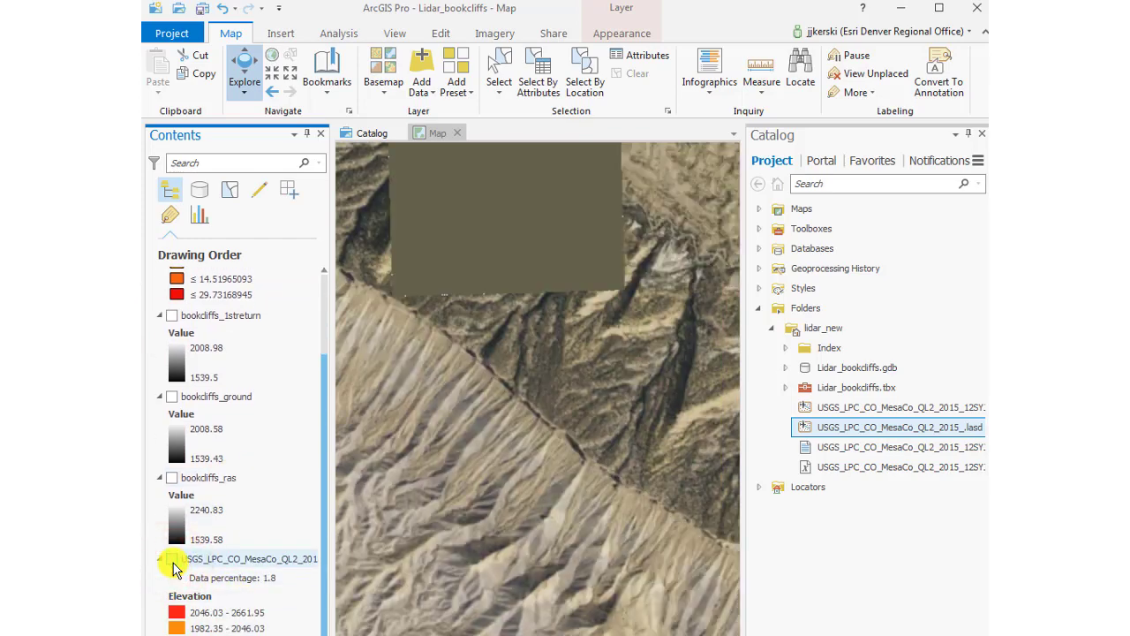
scroll(214, 479, up, 3)
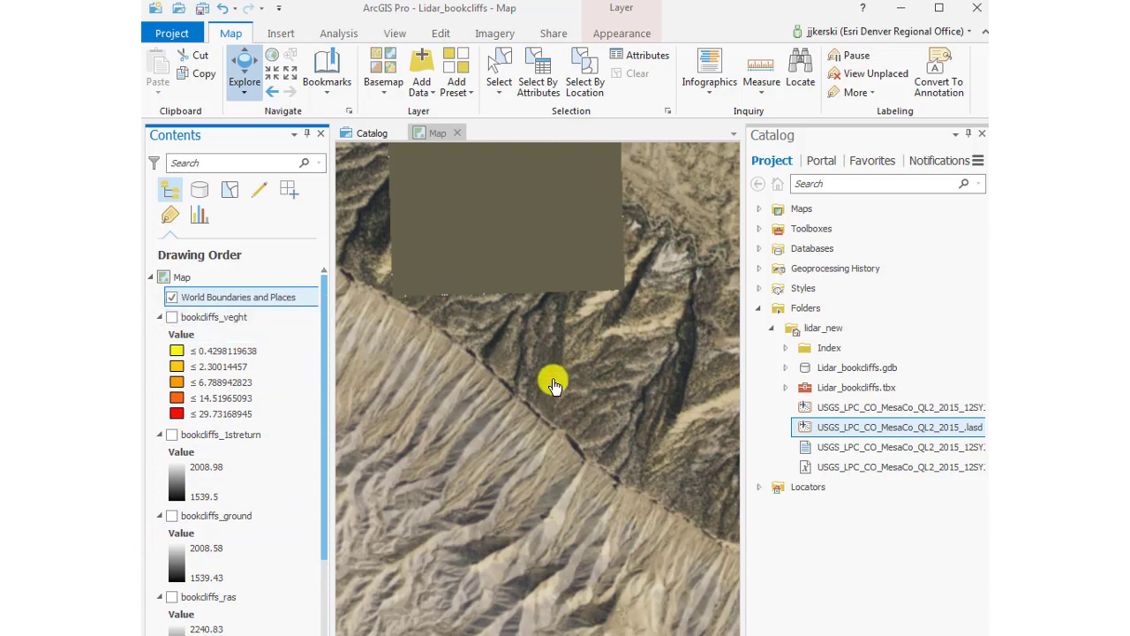
scroll(553, 378, up, 2)
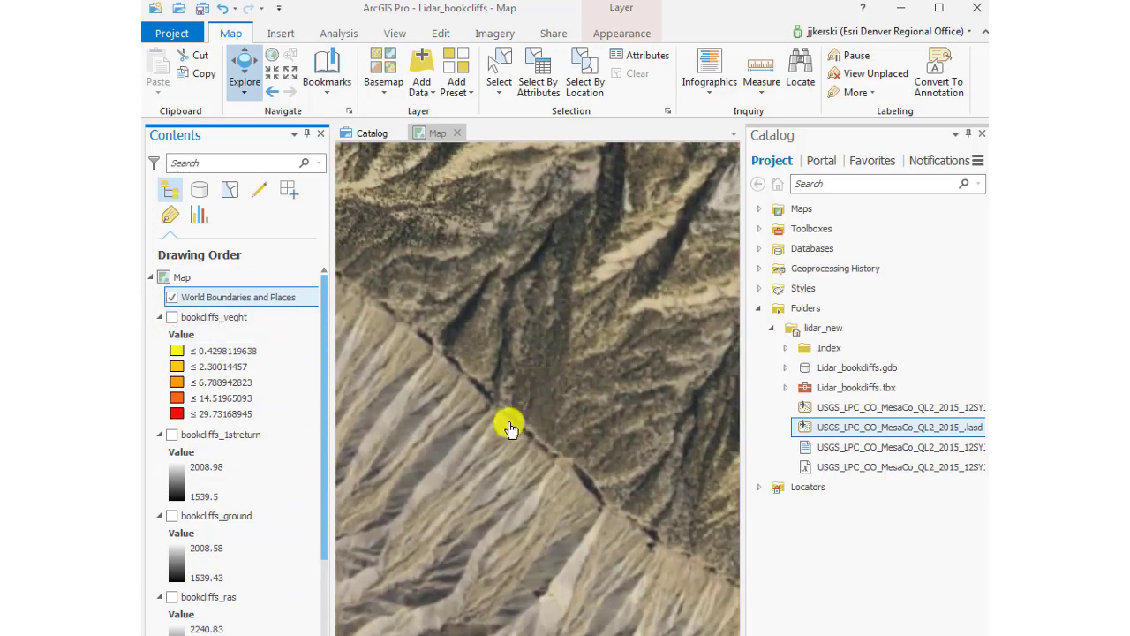
Turn bookcliffs_veght back on over the imagery, leaving World Boundaries and Places turned on as well
click(171, 300)
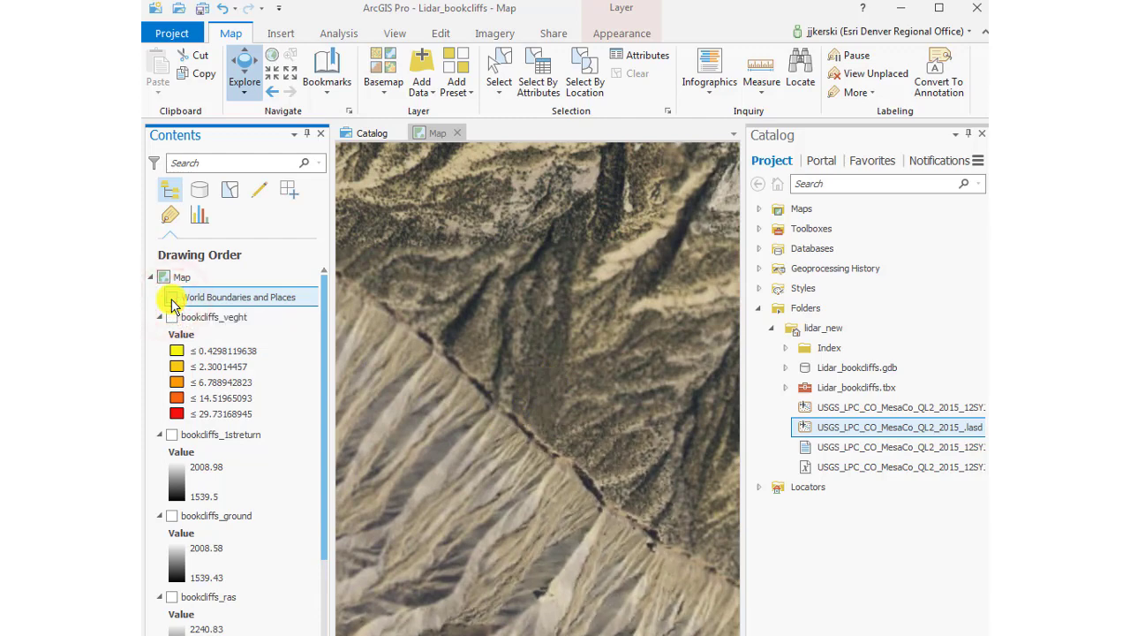
click(173, 317)
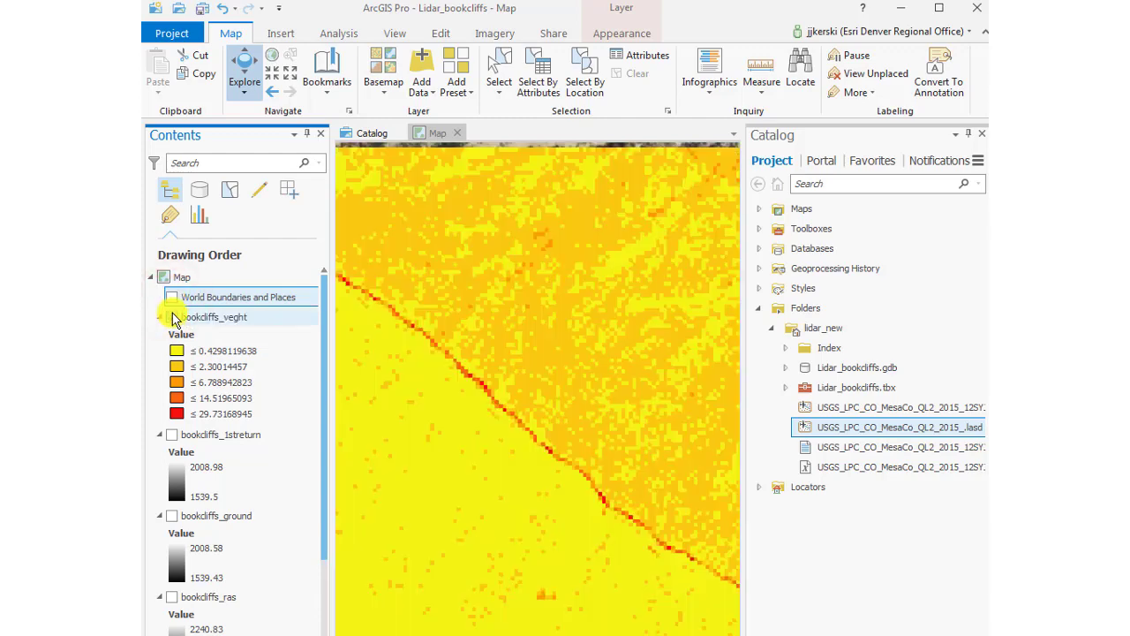
click(172, 300)
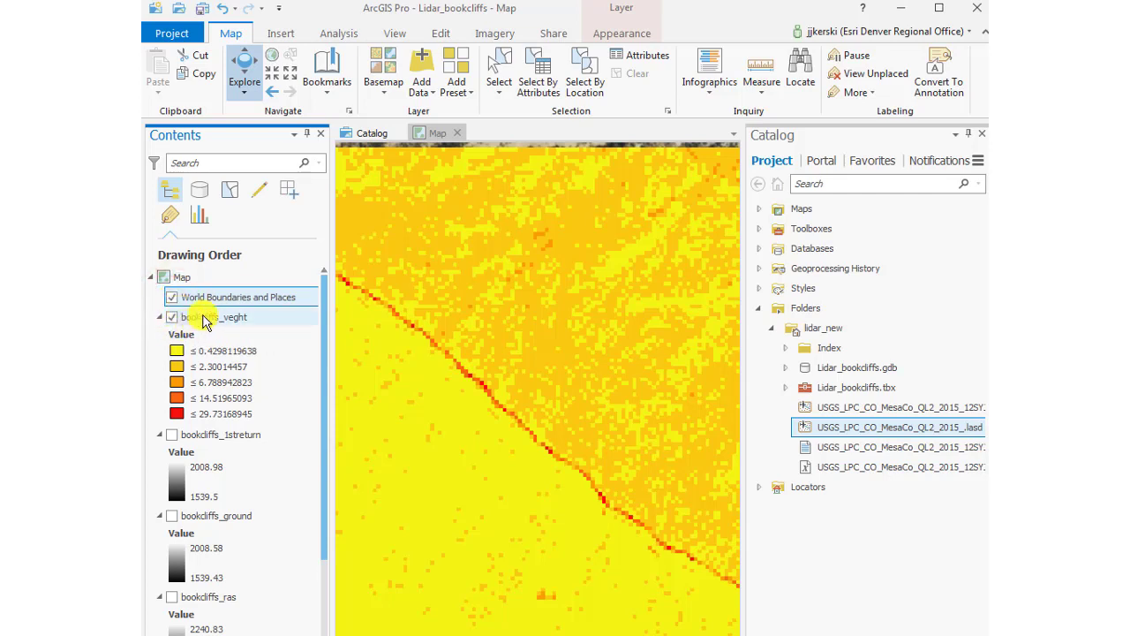
Move bookcliffs_veght above World Boundaries and Places in the drawing order, turn it back on, and open its symbology
click(175, 317)
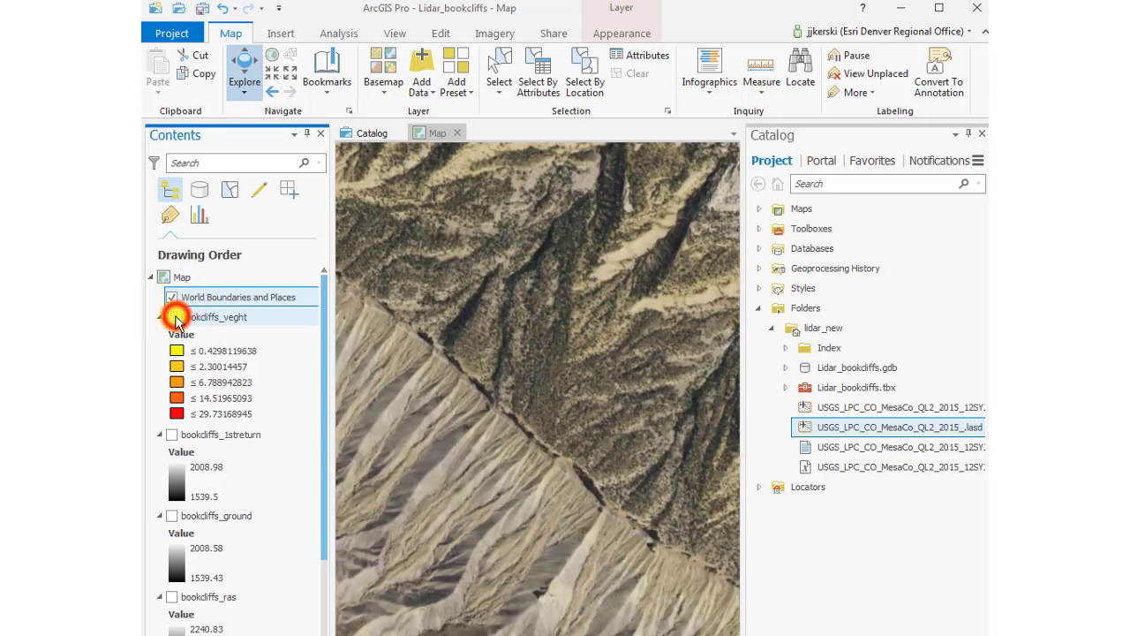
mouse_move(216, 322)
mouse_down()
mouse_move(215, 279)
mouse_move(216, 296)
mouse_up()
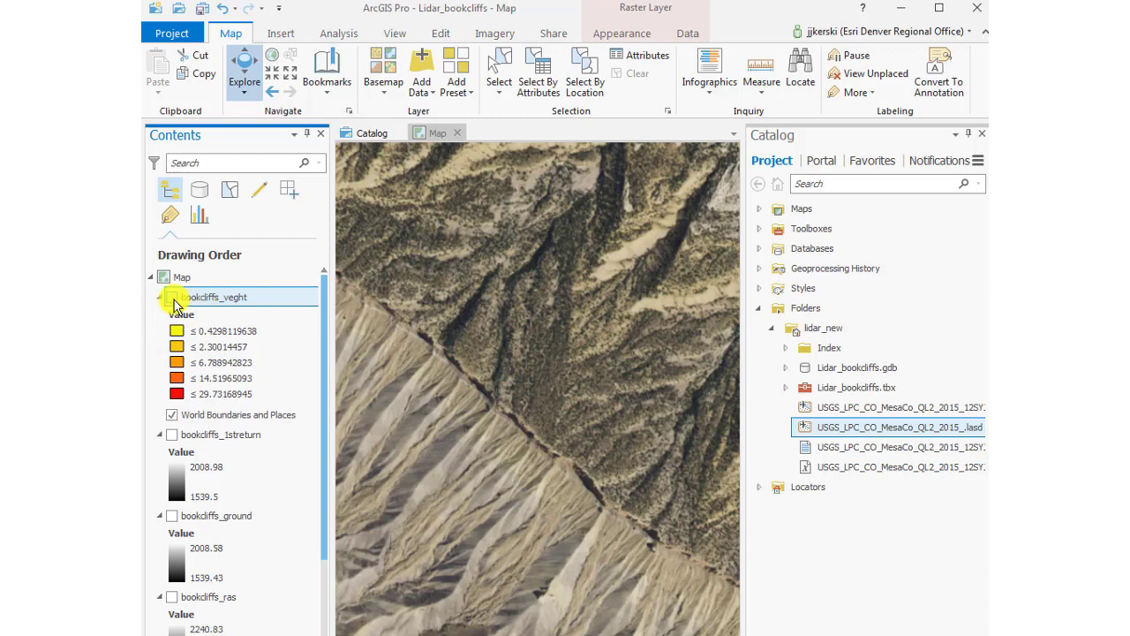
click(173, 299)
right_click(203, 299)
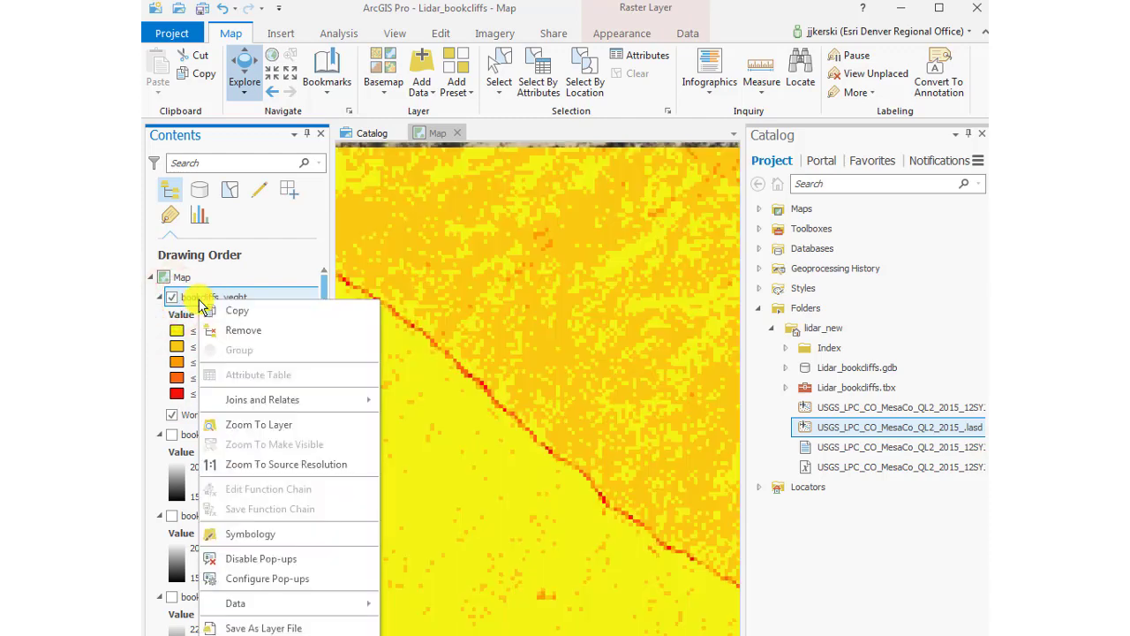
click(278, 540)
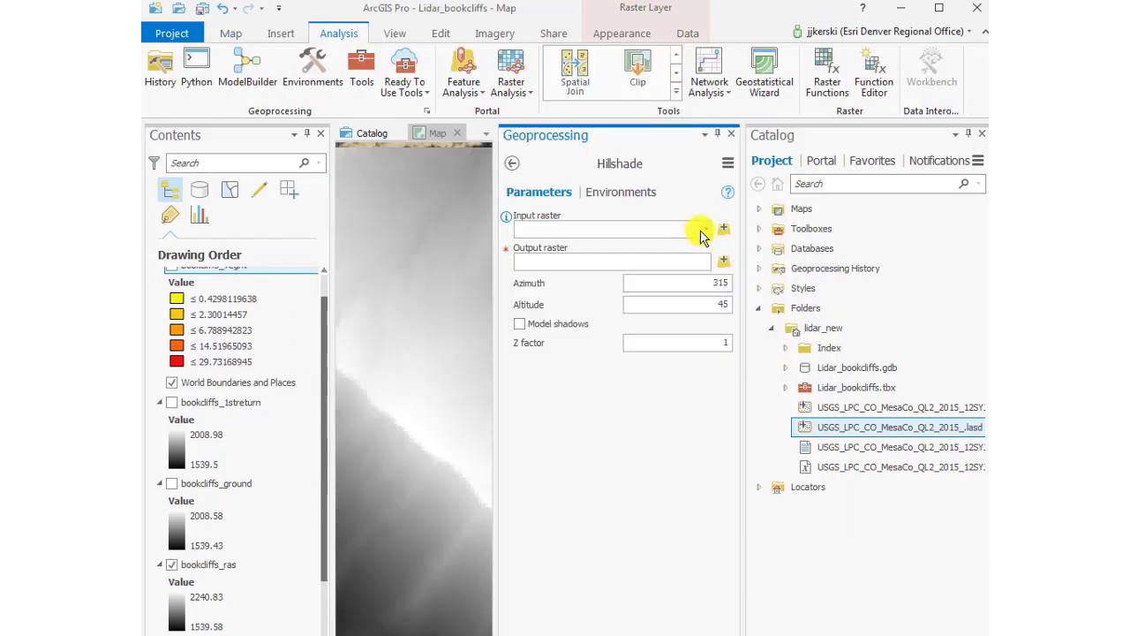
Run Hillshade on the bookcliffs_ground raster, saving the output in Lidar_bookcliffs.gdb as bookc_hillsh
click(703, 230)
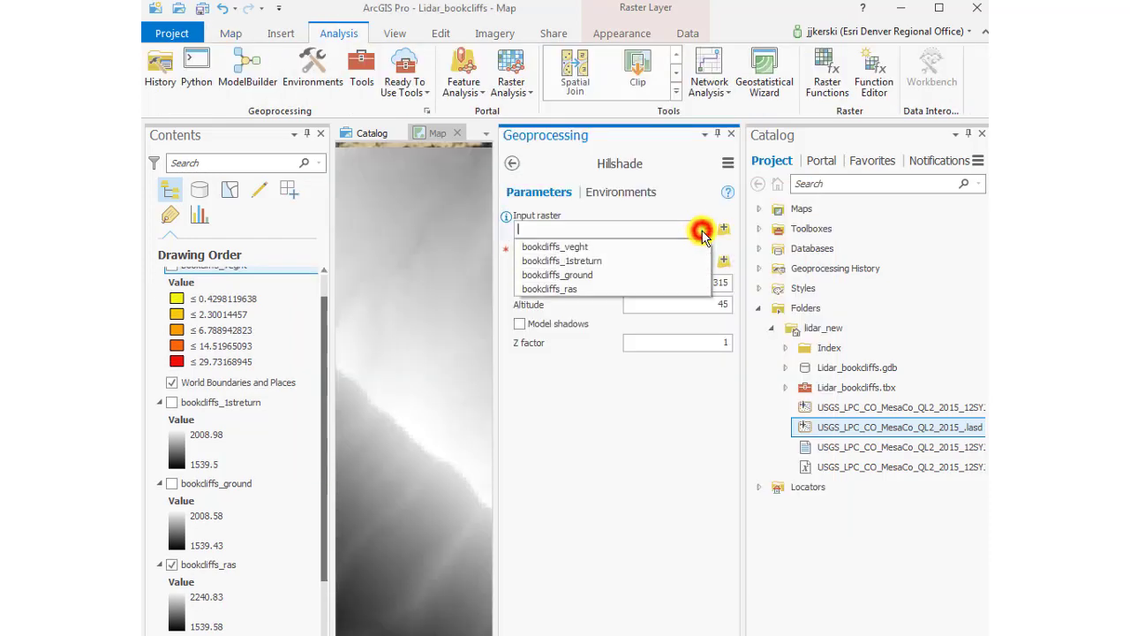
click(641, 273)
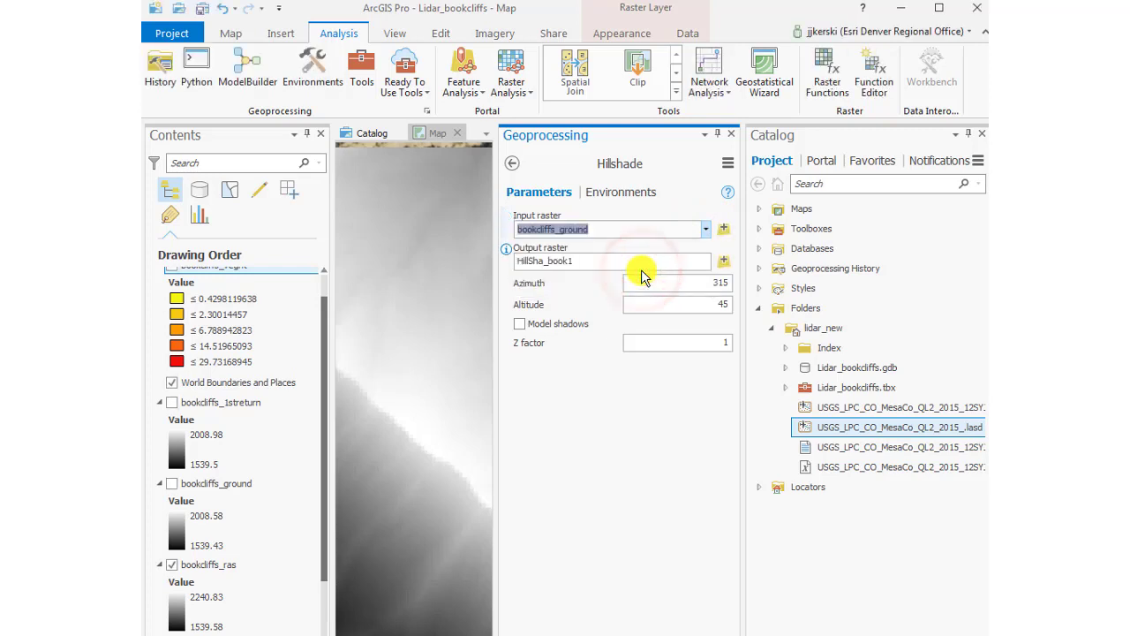
click(589, 260)
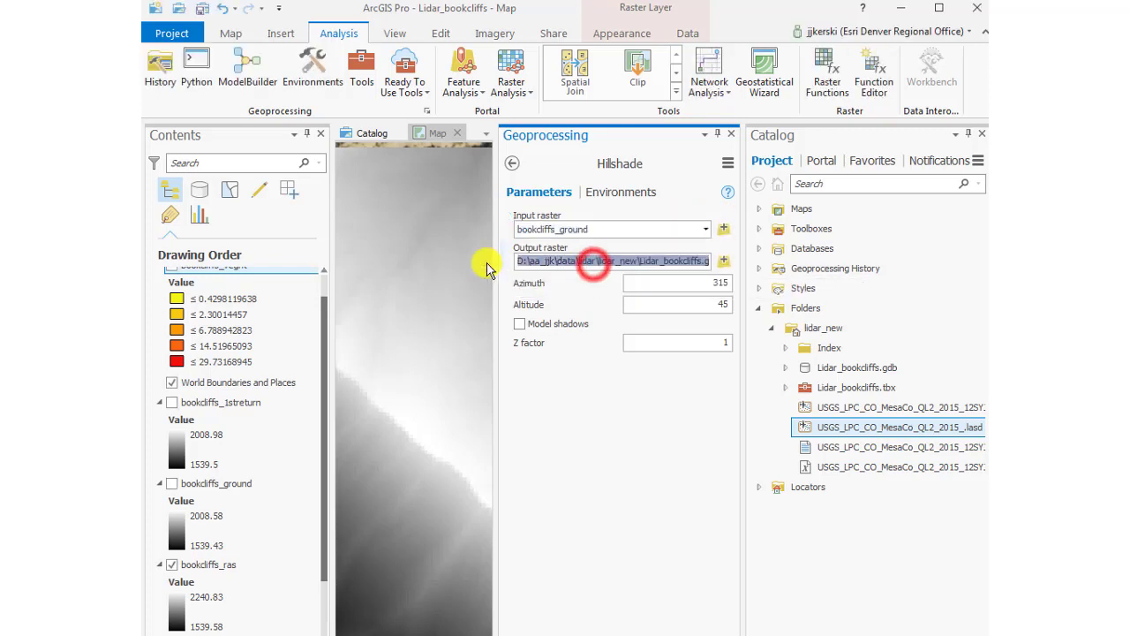
click(651, 261)
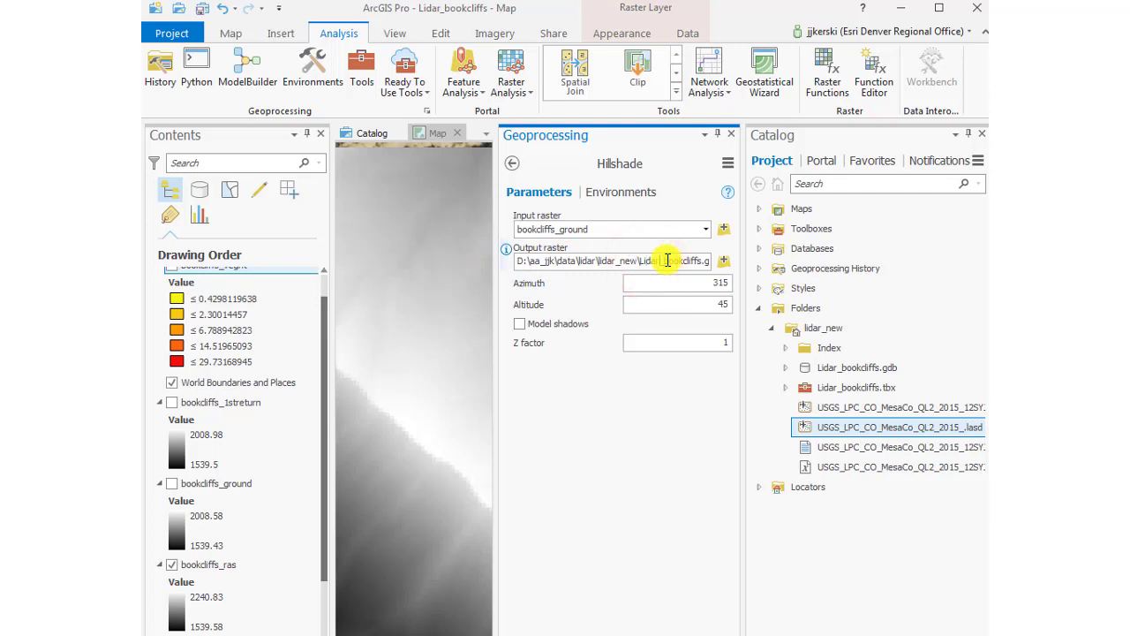
key(End)
key(BackSpace)
key(BackSpace)
key(BackSpace)
key(BackSpace)
key(BackSpace)
key(BackSpace)
key(BackSpace)
key(BackSpace)
key(BackSpace)
key(BackSpace)
key(BackSpace)
key(BackSpace)
key(BackSpace)
text(book)
text(c)
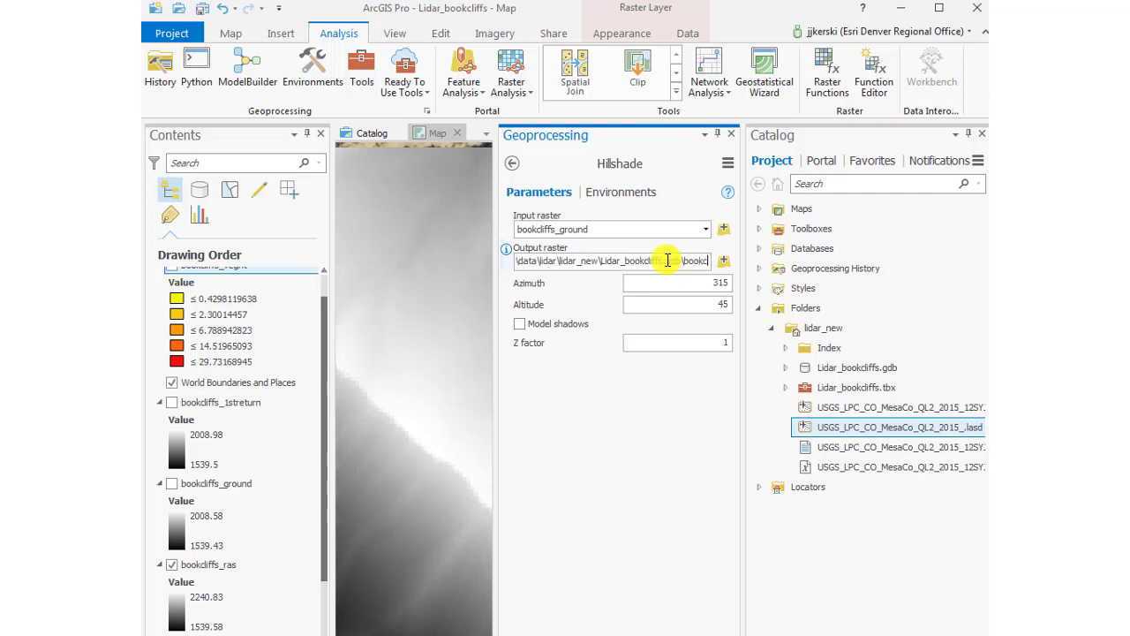
text(_hillsh)
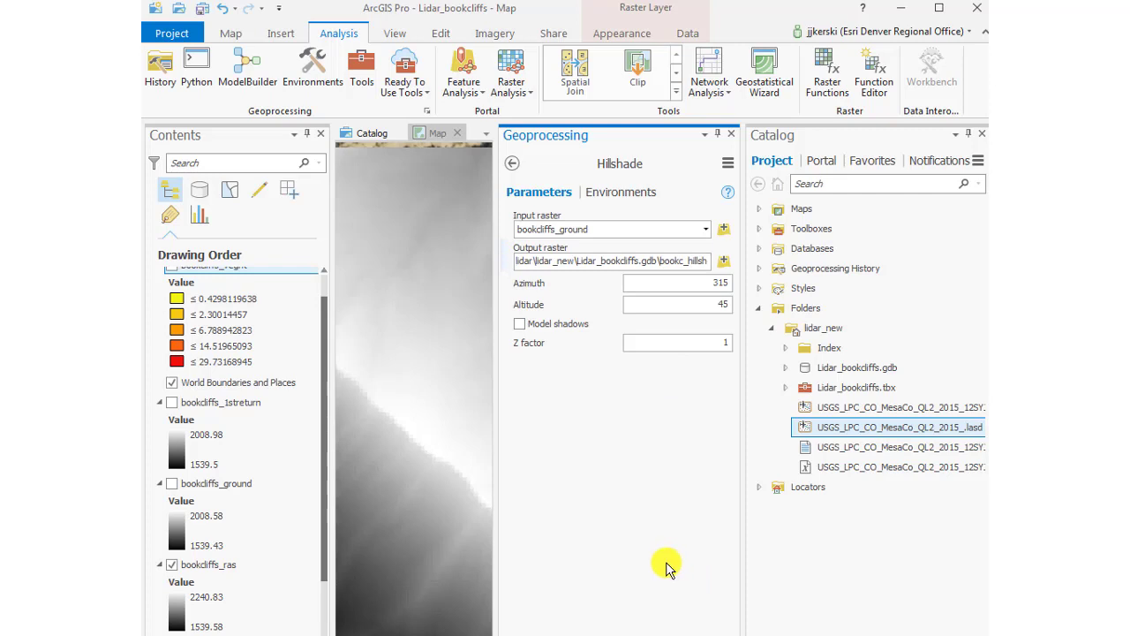
key(Tab)
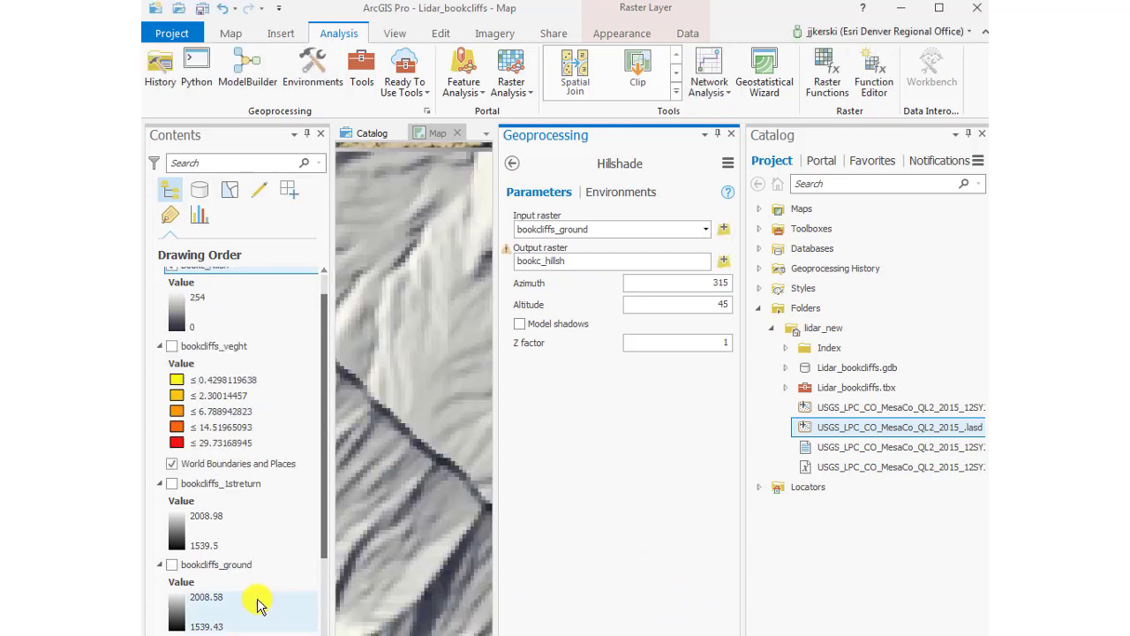
Close the Hillshade tool and view the whole bookc_hillsh raster against the surrounding imagery
click(731, 136)
scroll(436, 397, down, 2)
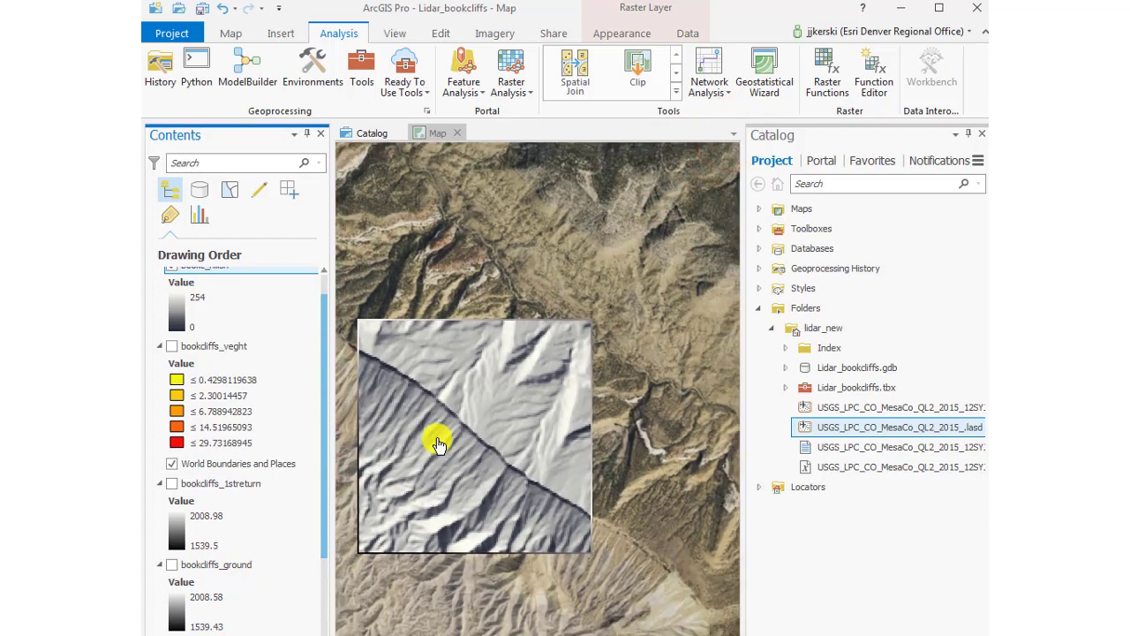
drag(446, 453, 536, 422)
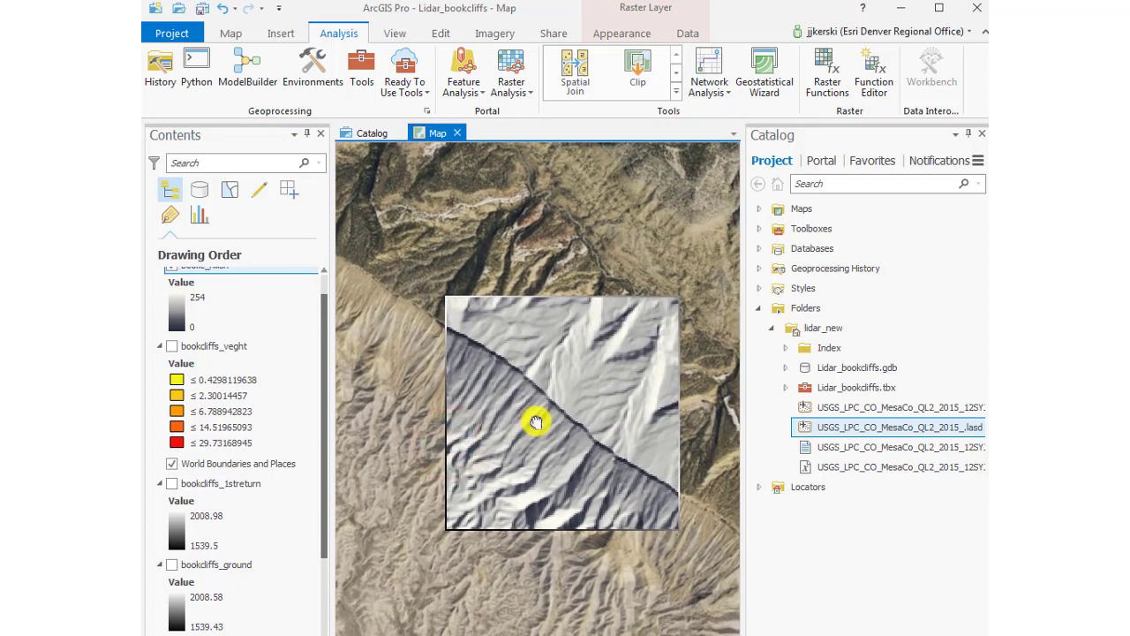
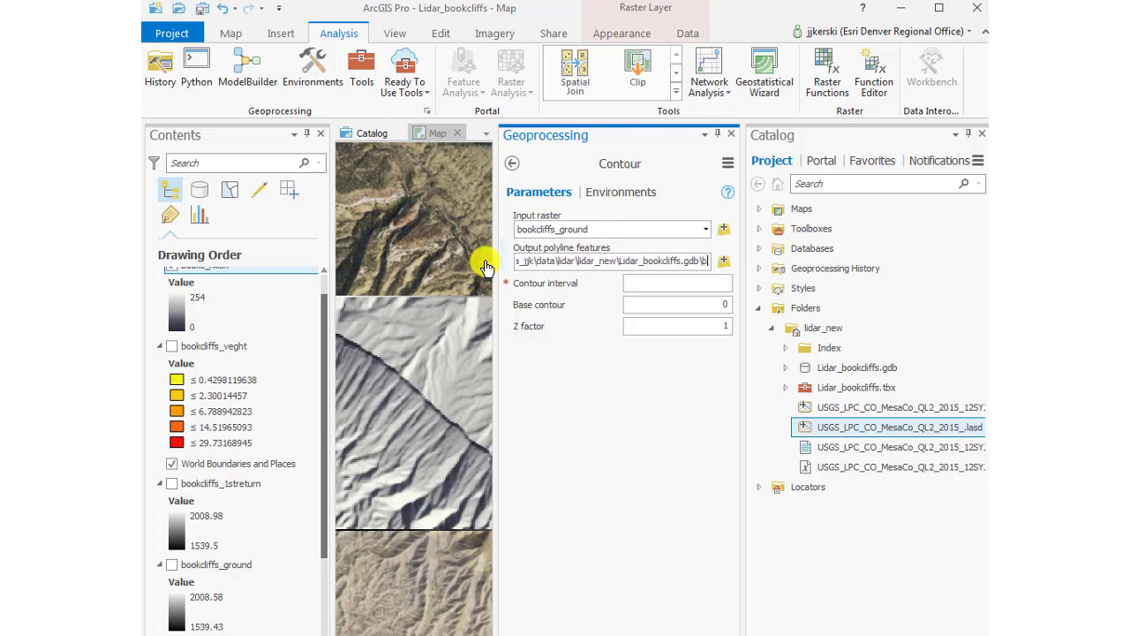
Generate contours from bookcliffs_ground with output bookc_contours and a contour interval of 5, and close the Contour tool
key(BackSpace)
text(bookc_)
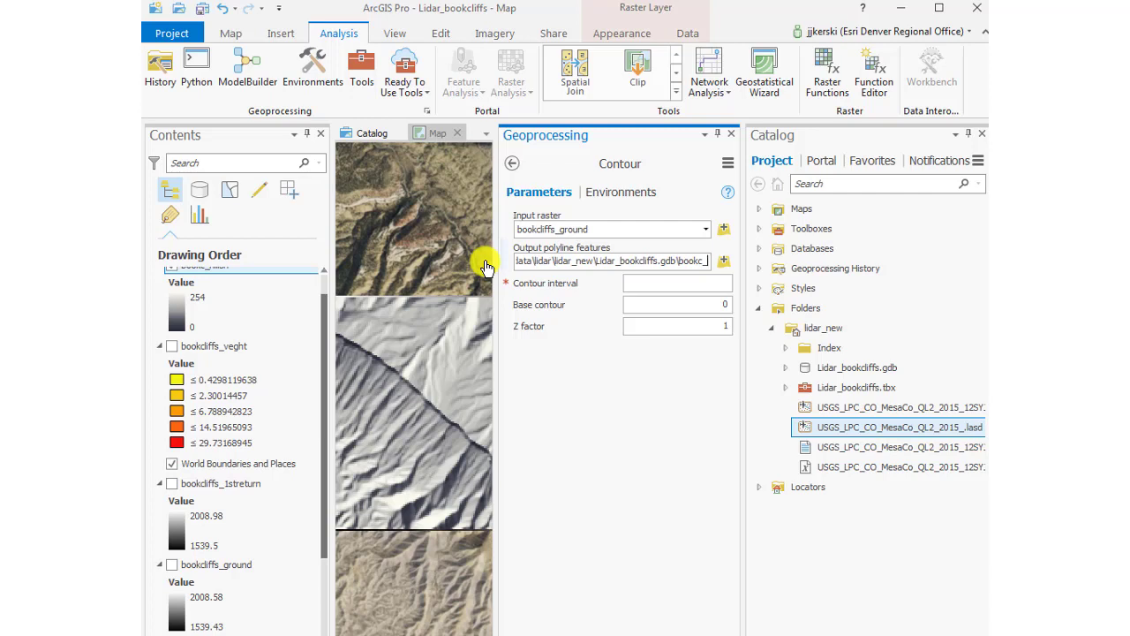
text(contours)
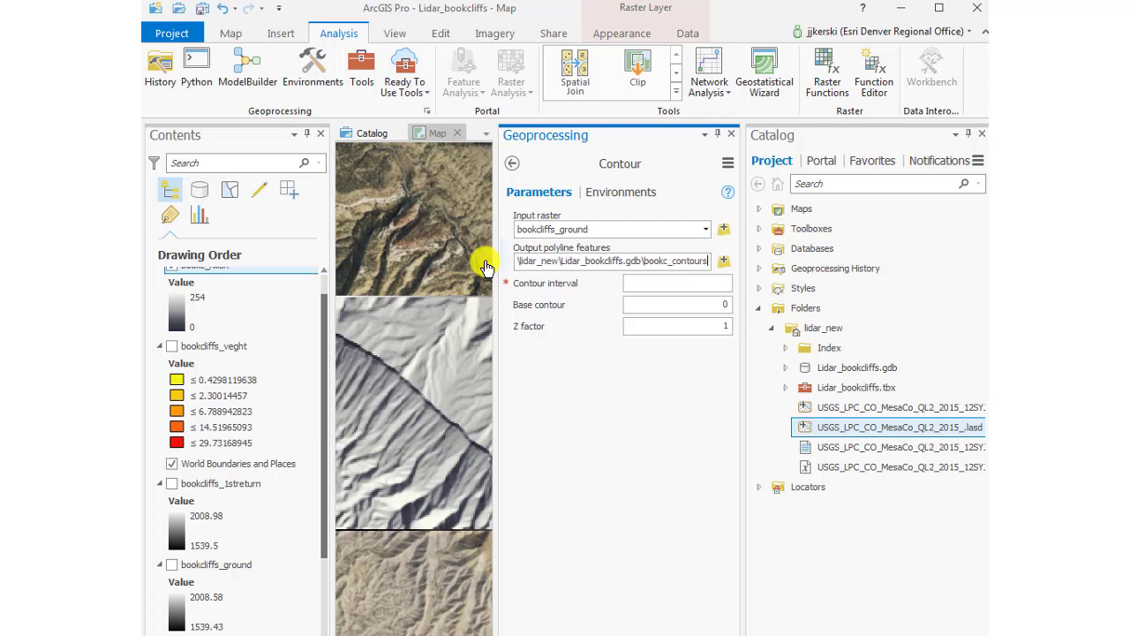
click(691, 286)
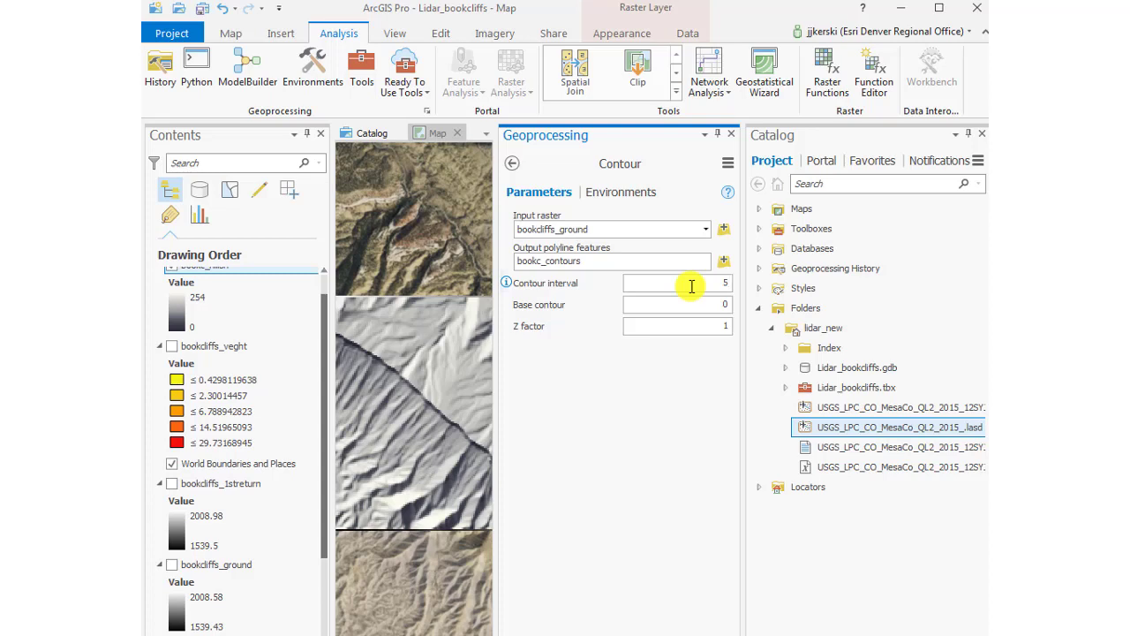
key(BackSpace)
text(5)
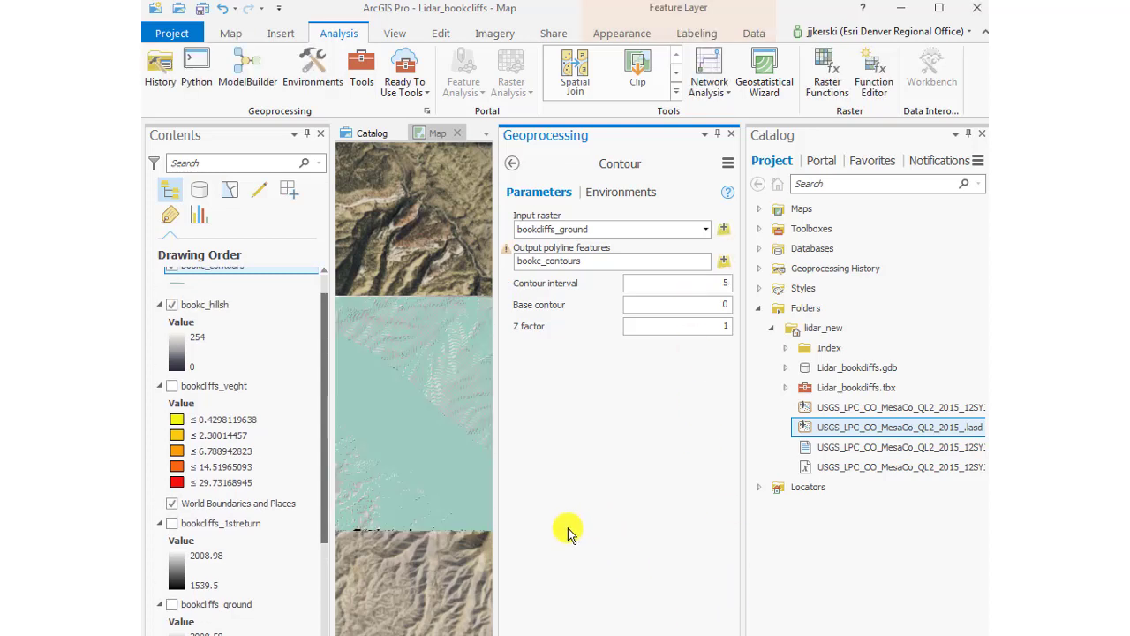
click(732, 134)
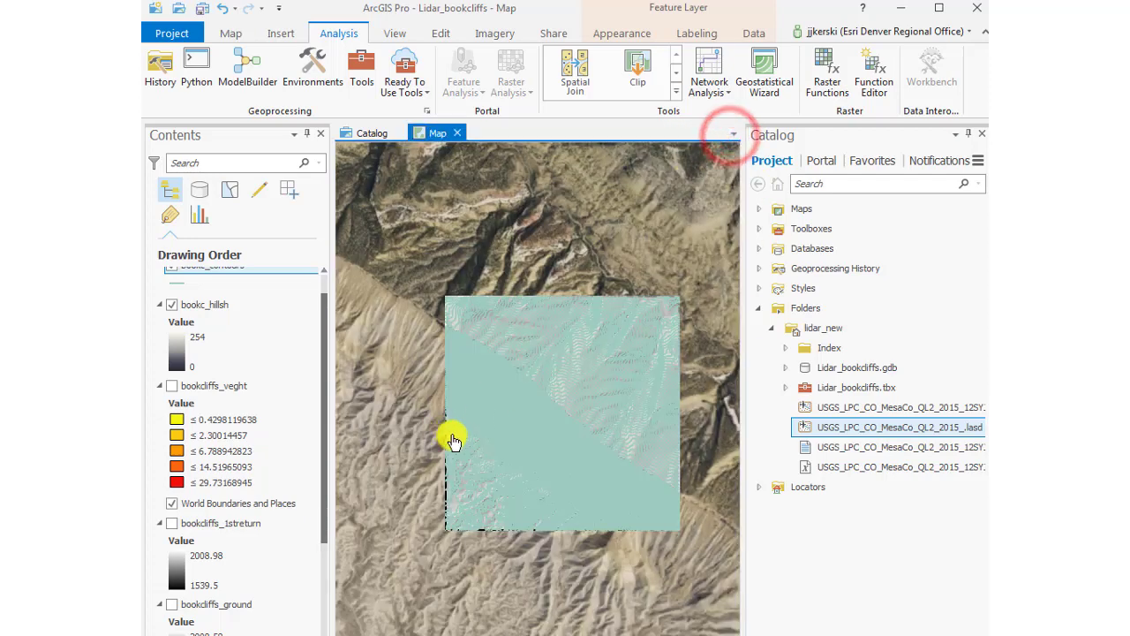
Turn off the bookc_hillsh layer and examine the contour lines over the imagery along the cliff edge
scroll(567, 429, up, 3)
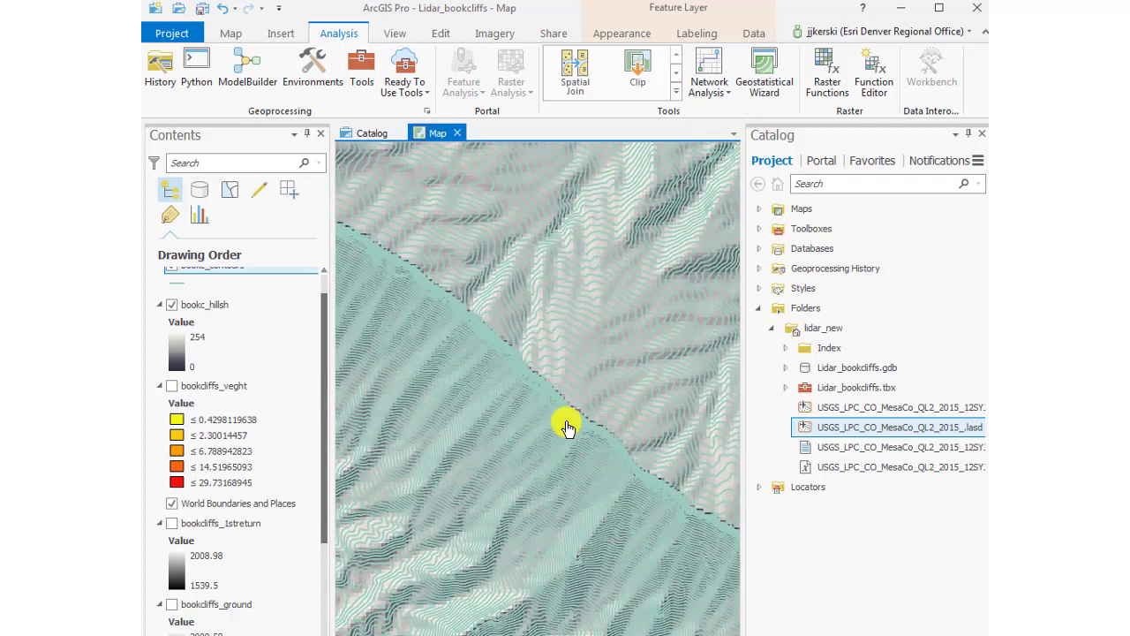
scroll(567, 429, up, 4)
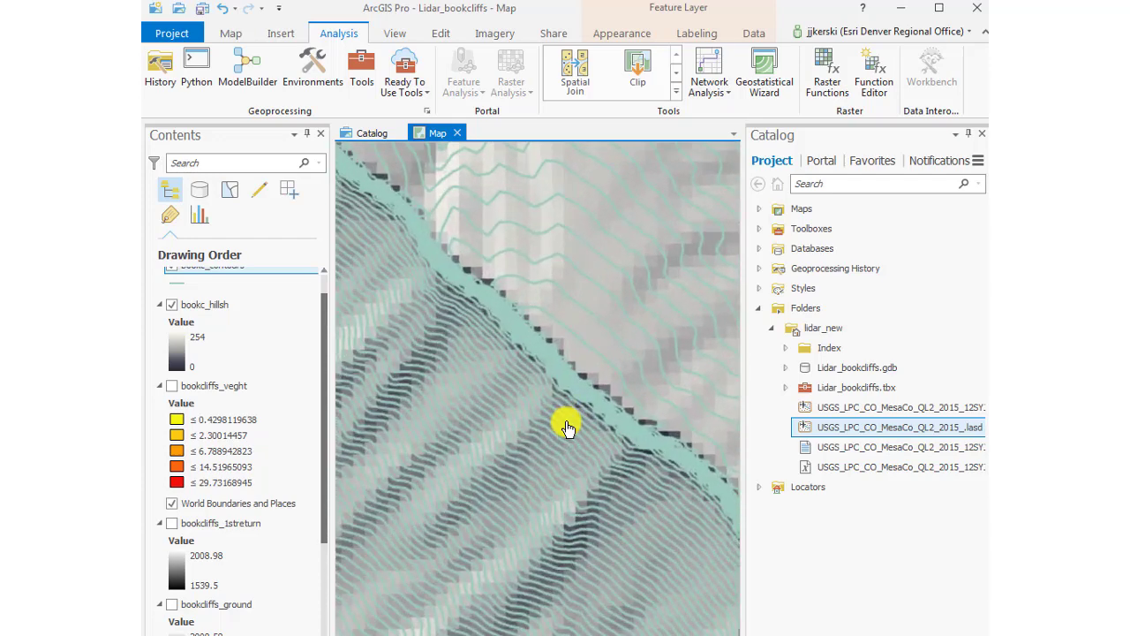
scroll(567, 428, up, 2)
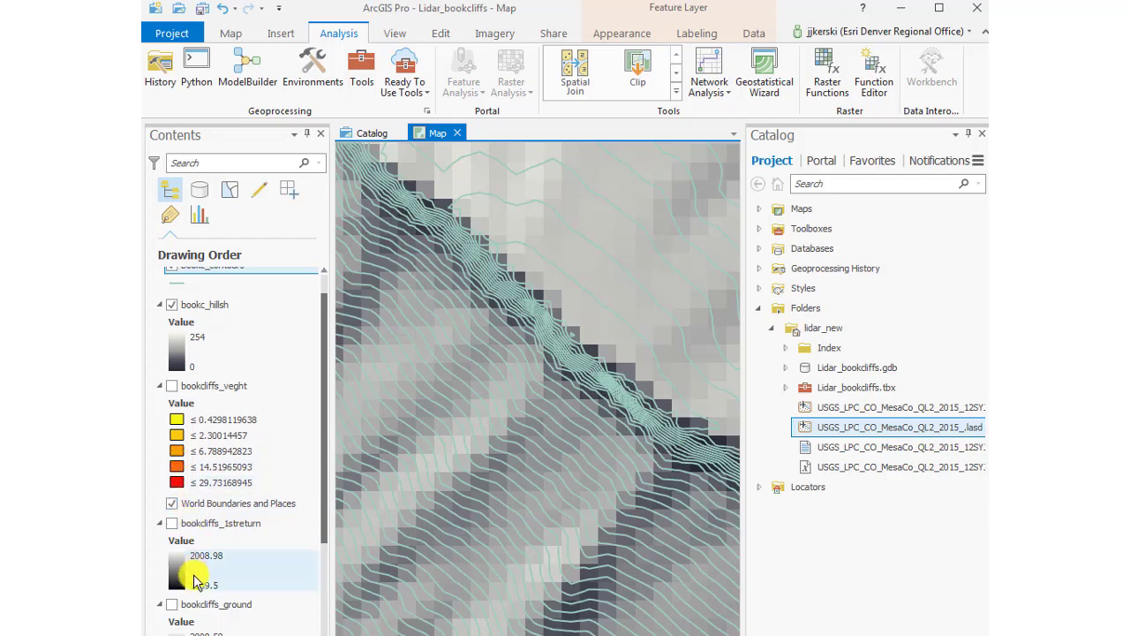
click(283, 618)
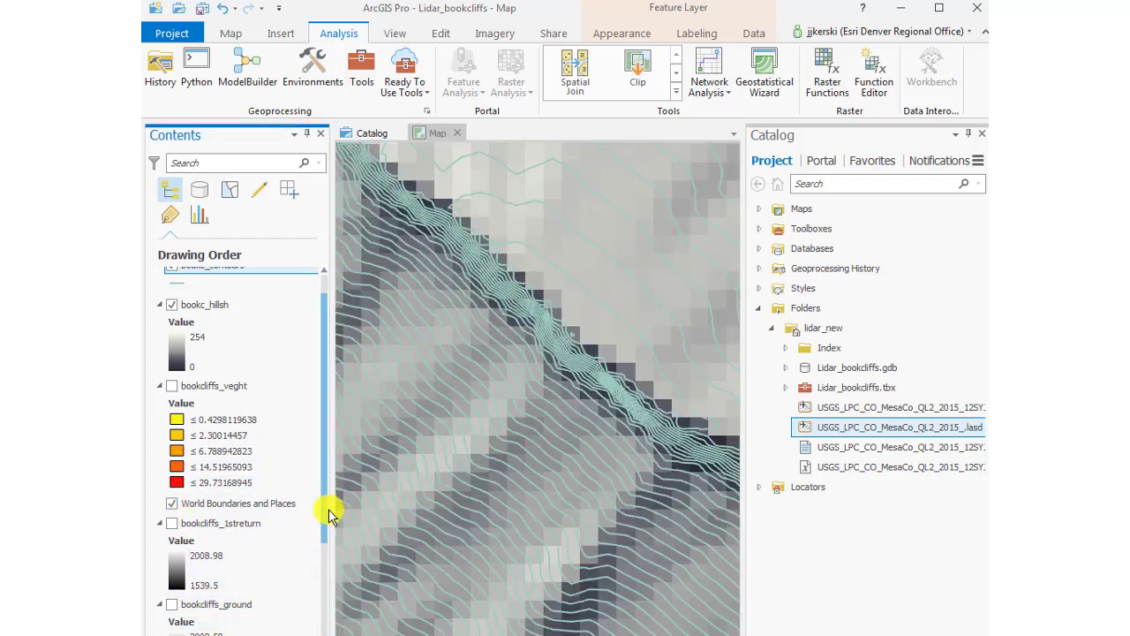
drag(329, 509, 314, 464)
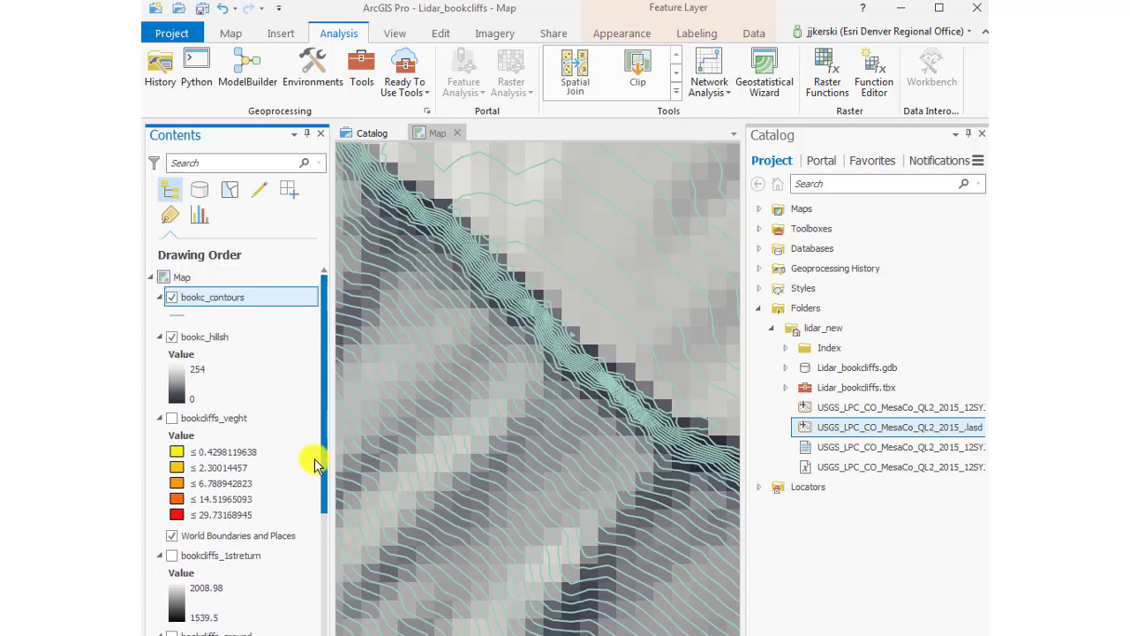
click(171, 337)
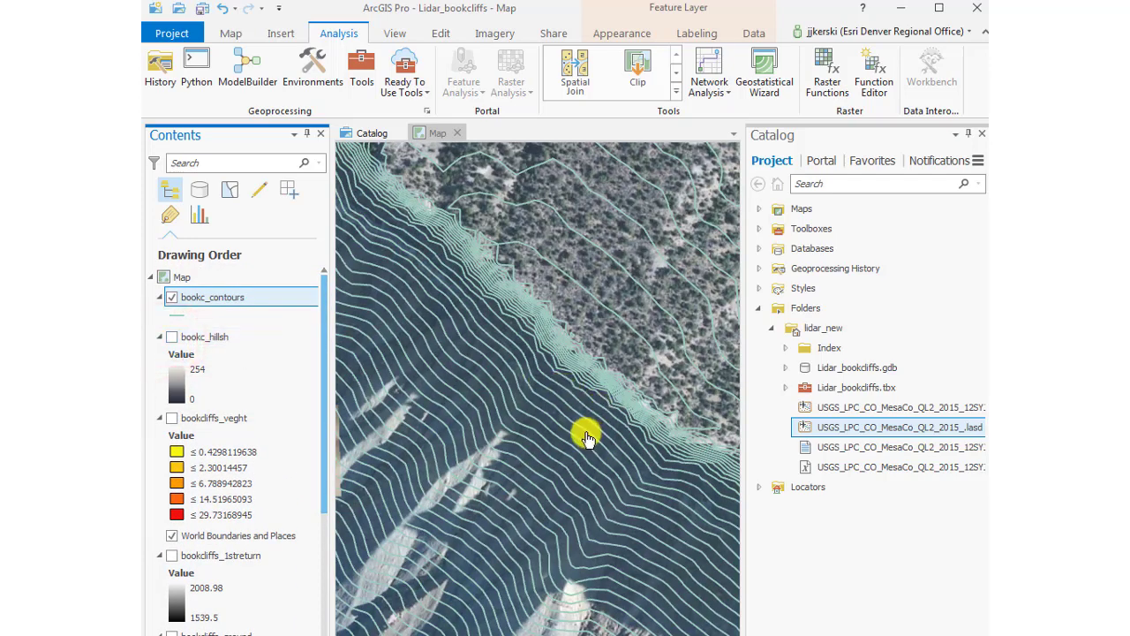
scroll(587, 437, up, 1)
scroll(587, 437, down, 3)
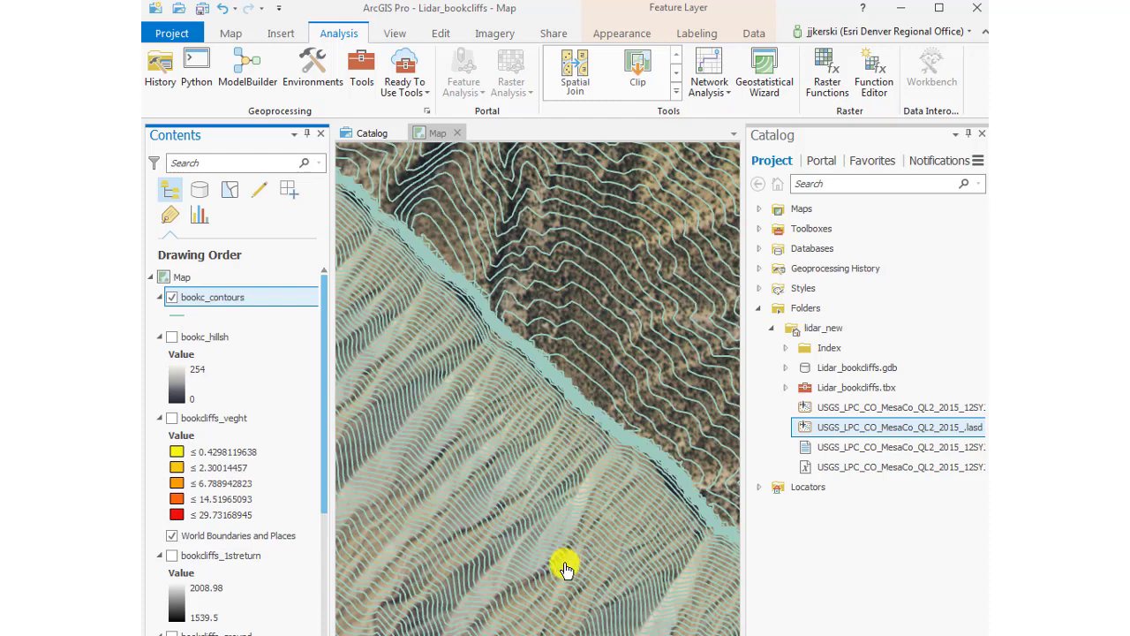
Try labeling the bookc_contours lines on the map, and turn the labels off again
right_click(198, 306)
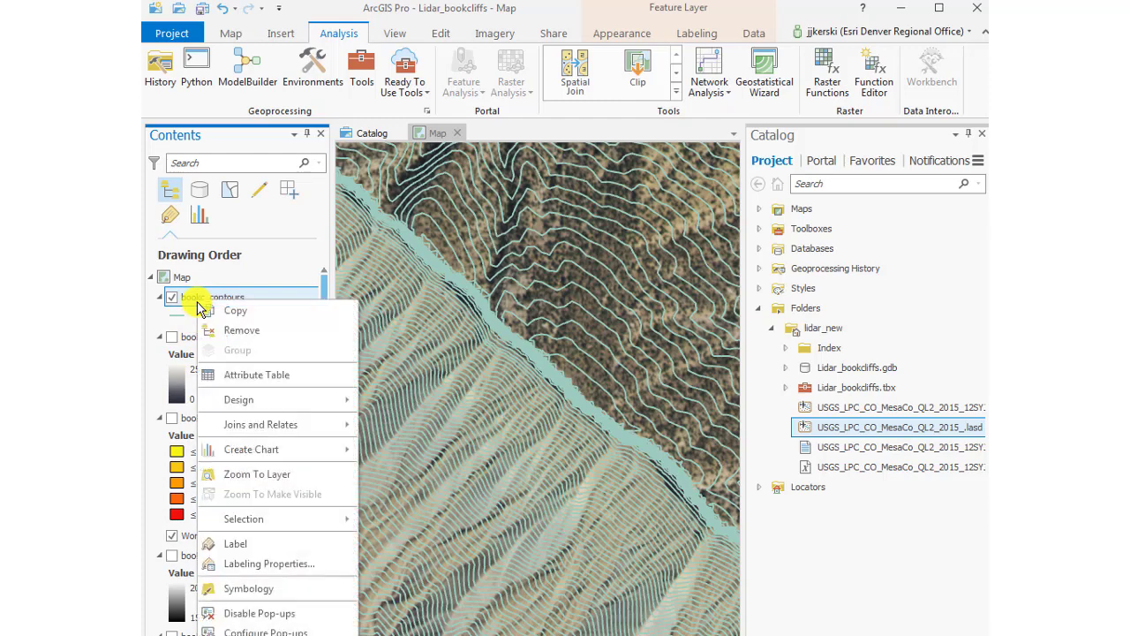
click(256, 633)
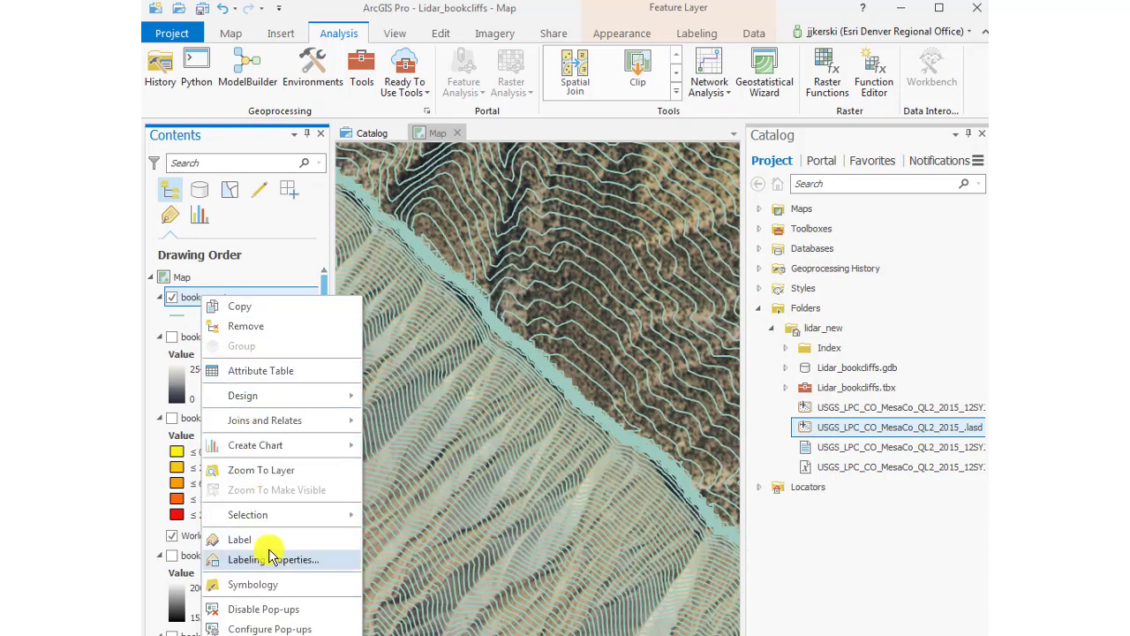
click(266, 540)
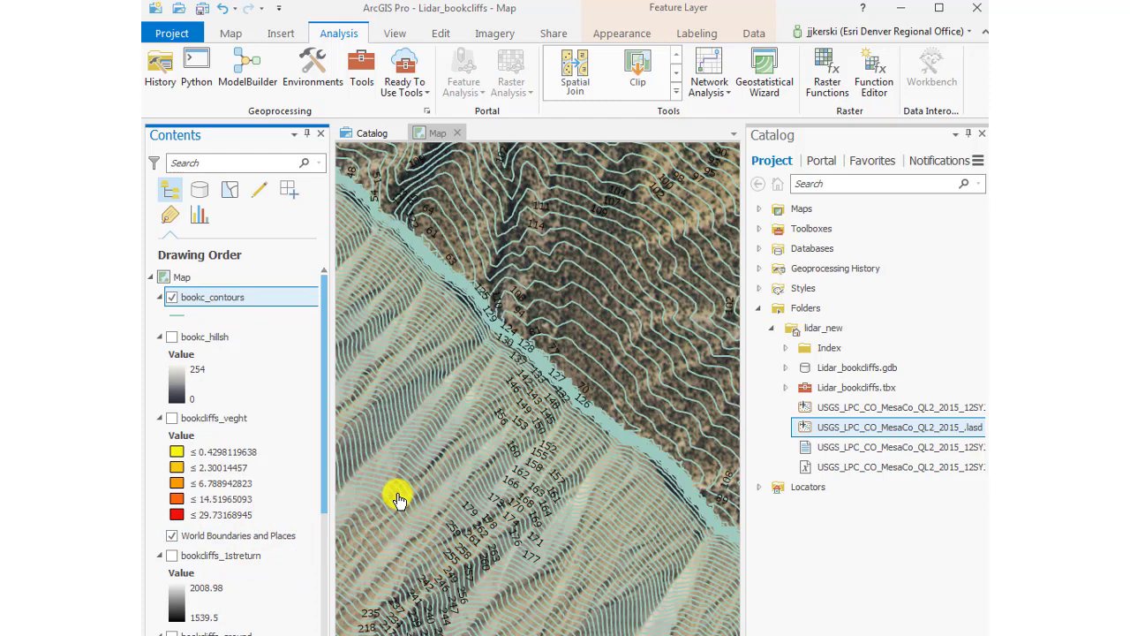
right_click(192, 301)
click(233, 537)
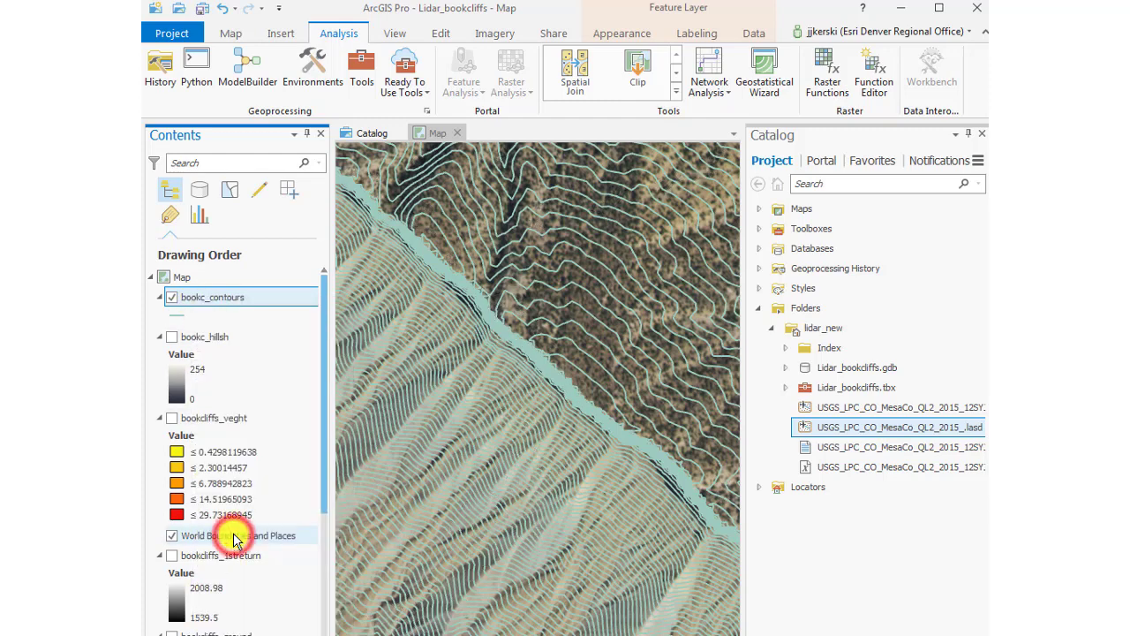
Symbolize the bookc_contours layer with unique values based on the Contour field
right_click(217, 300)
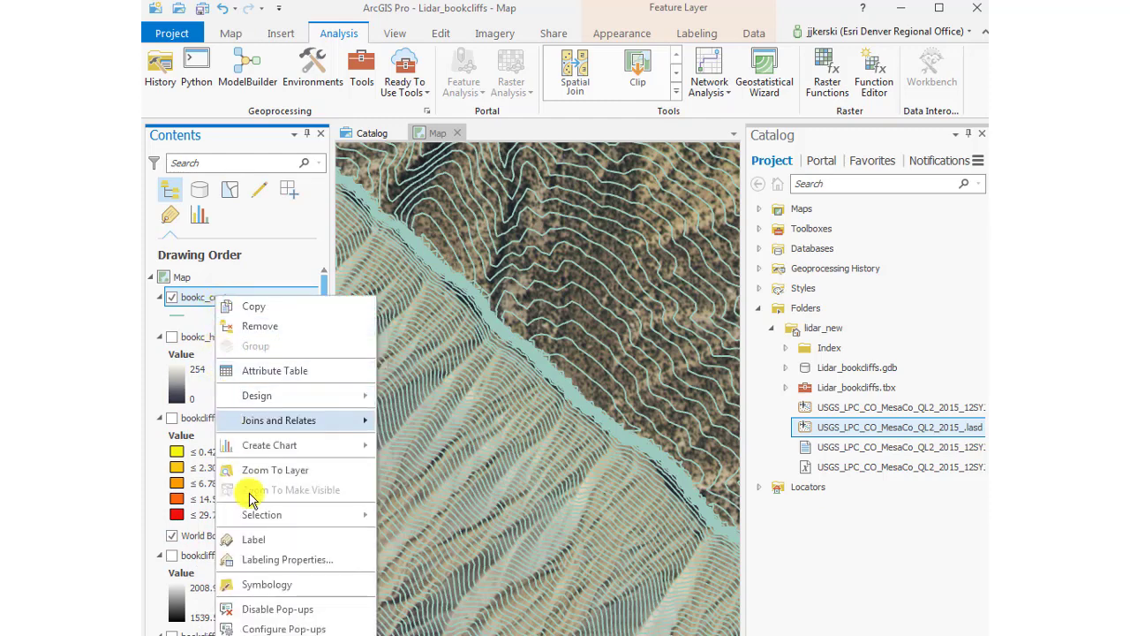
click(274, 590)
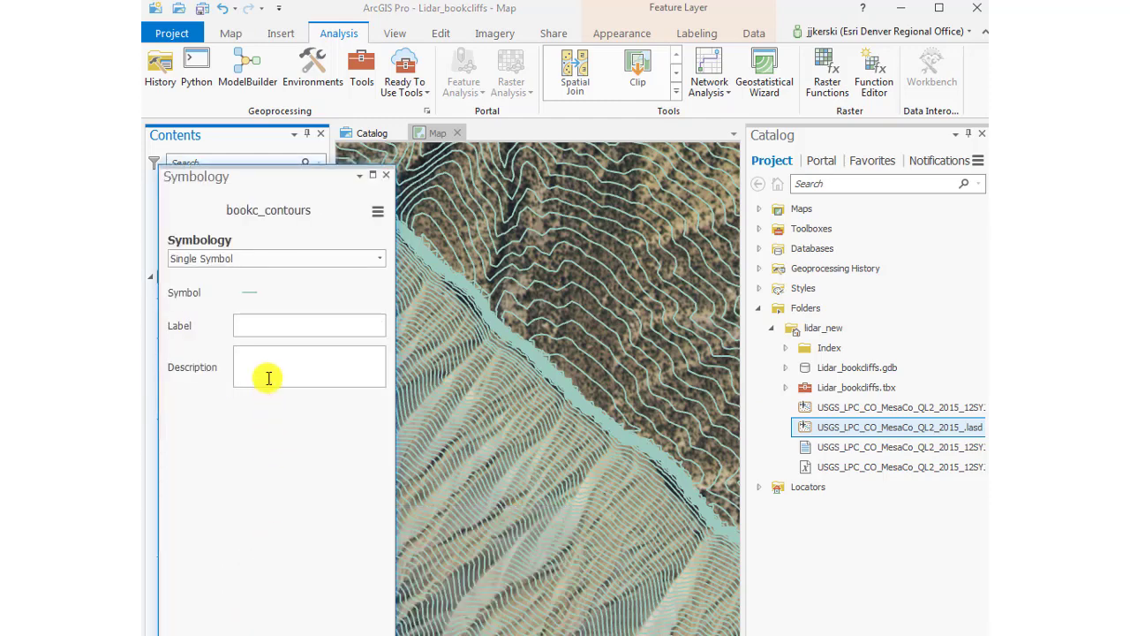
click(251, 261)
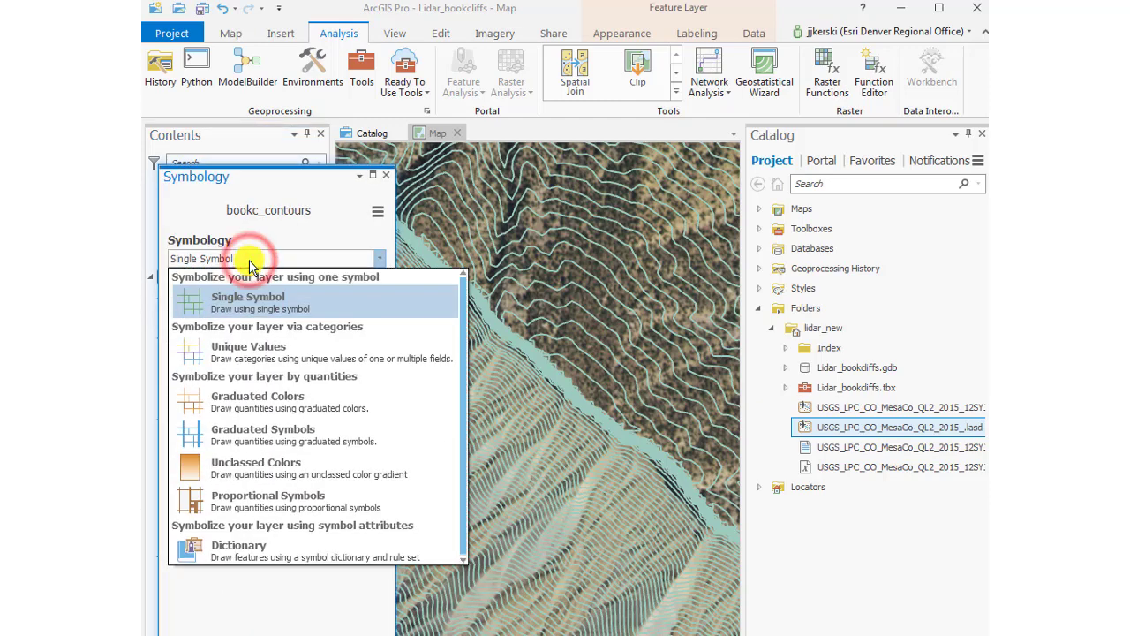
click(253, 363)
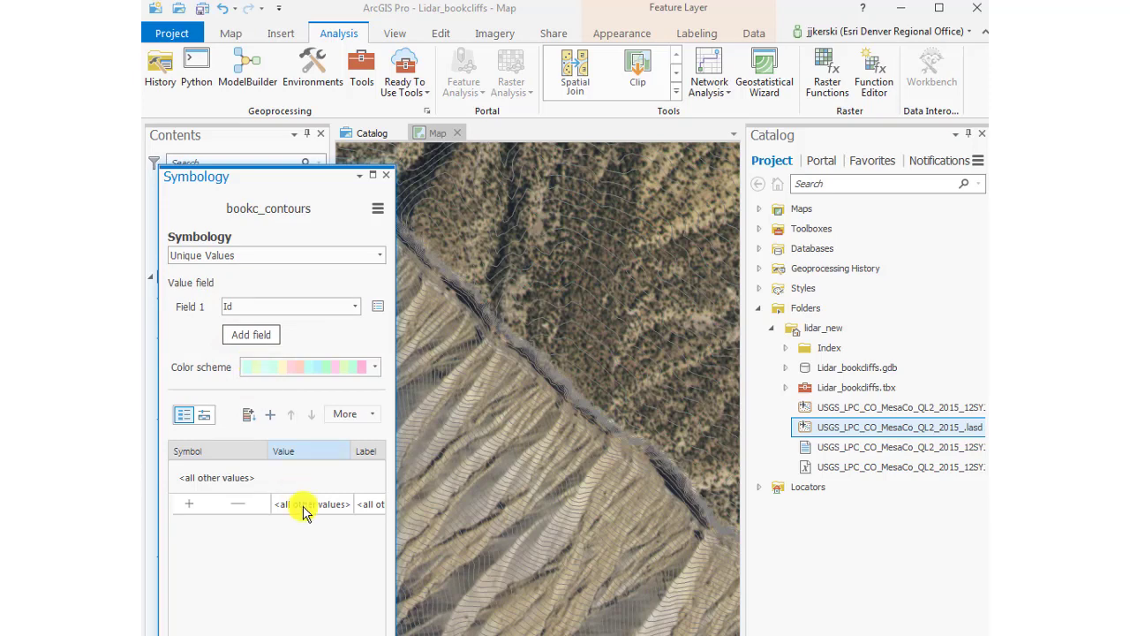
click(350, 306)
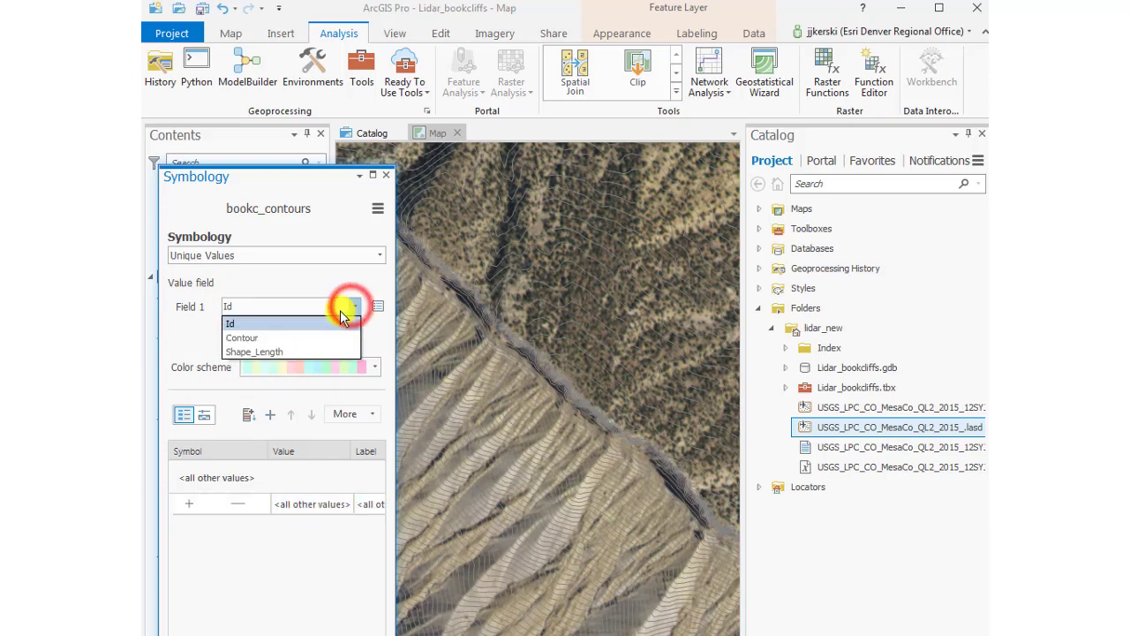
click(318, 335)
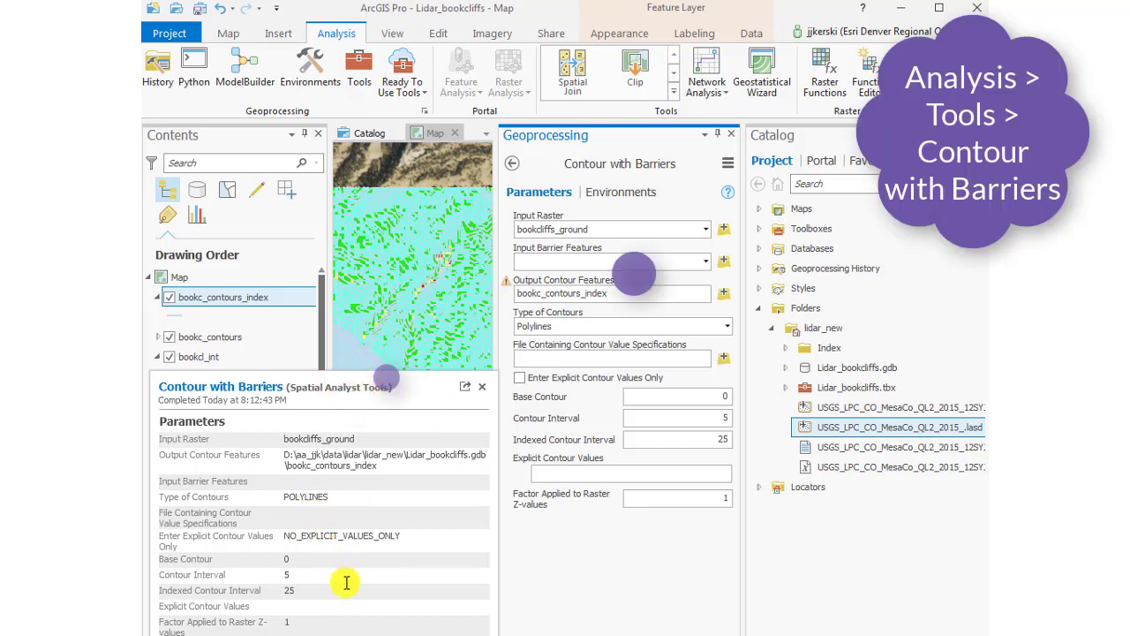
Check the indexed contour interval in the Contour with Barriers run details, close the tool, and turn off the bookcl_int layer
double_click(309, 596)
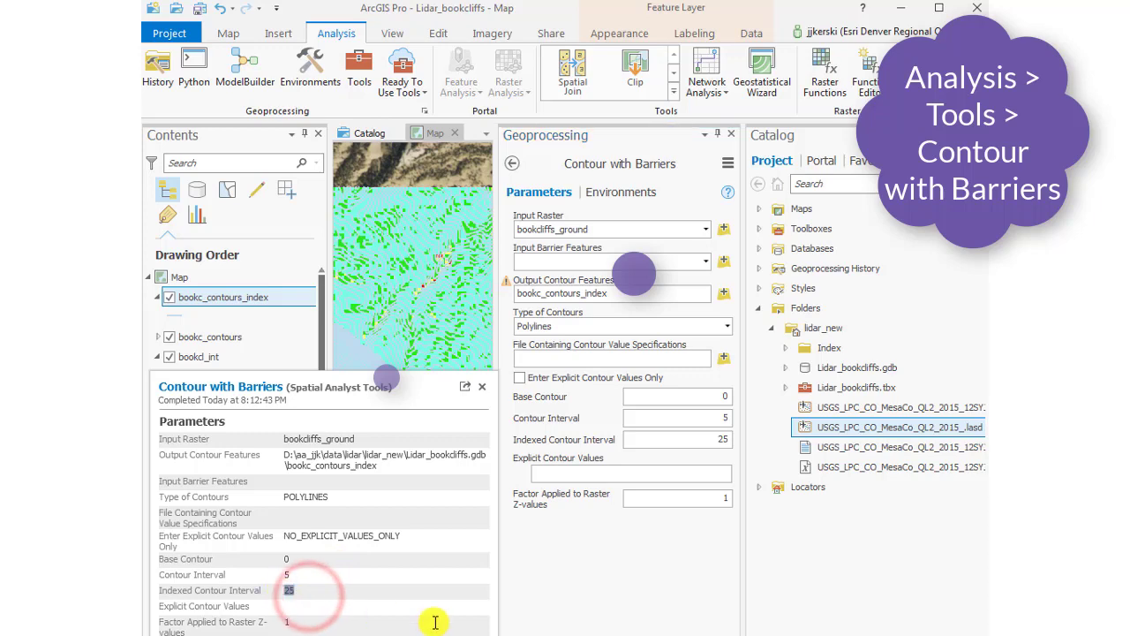
click(484, 388)
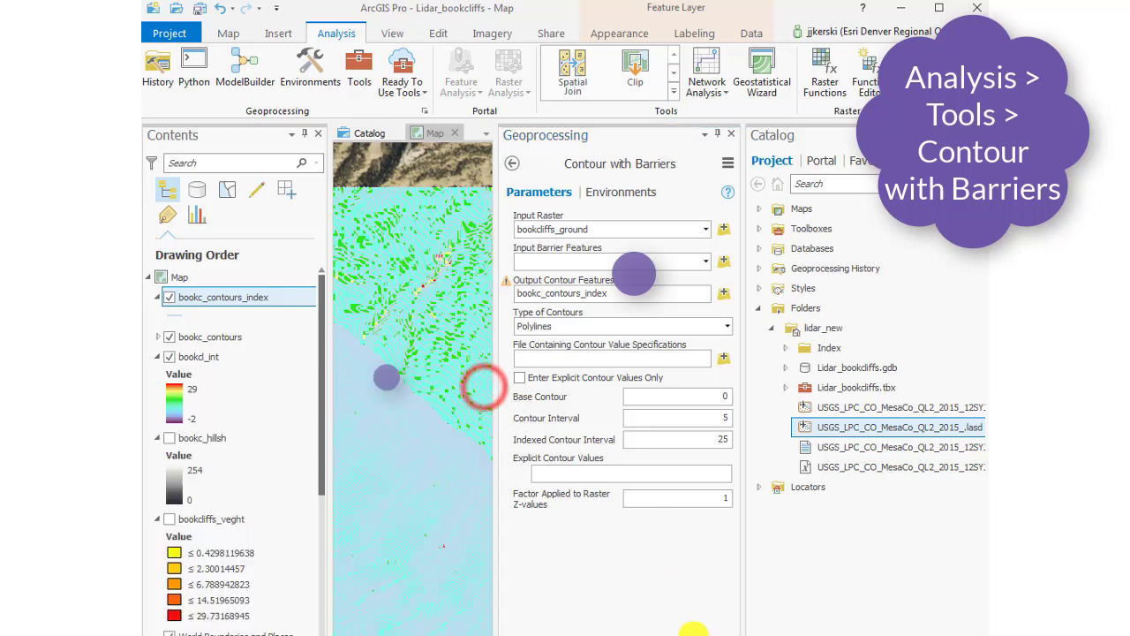
click(728, 136)
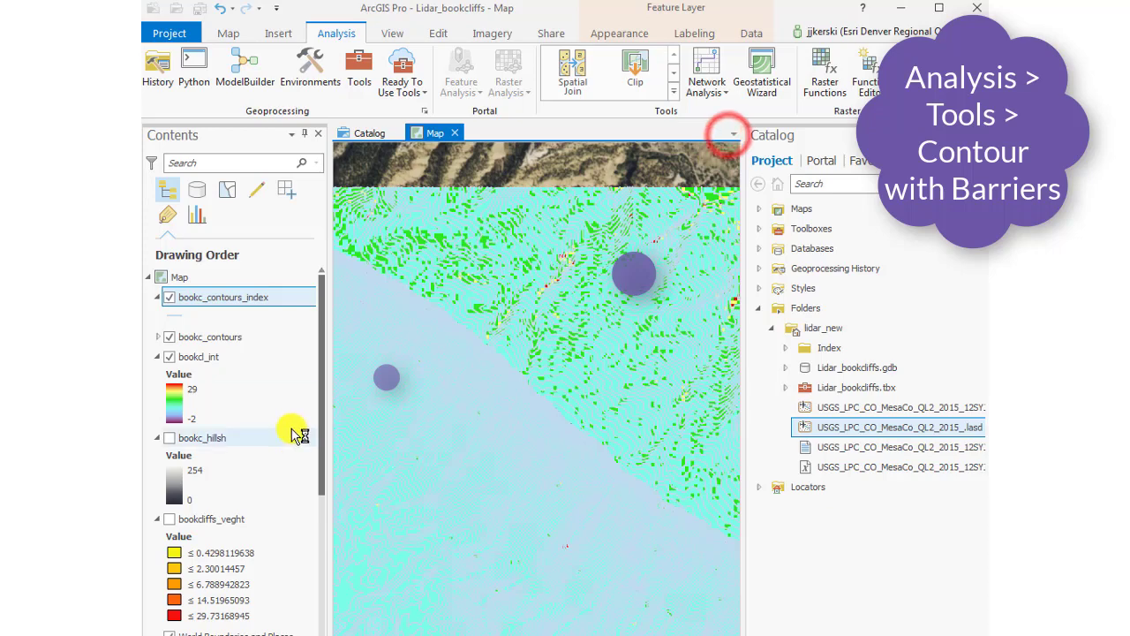
click(169, 356)
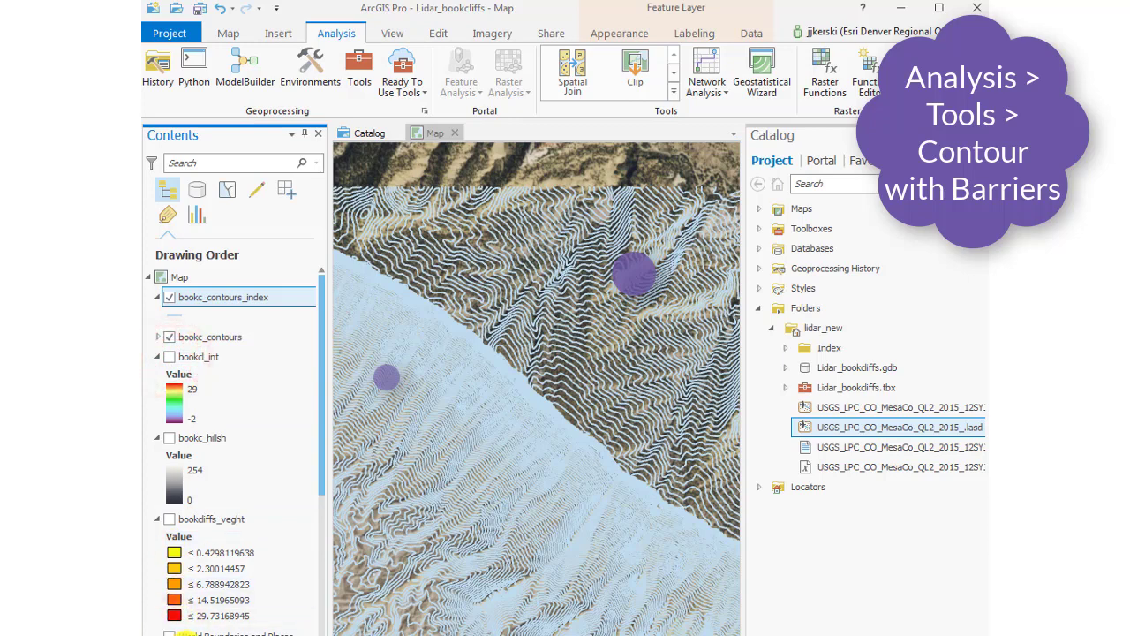
Examine the Type values in the bookc_contours_index attribute table, then close the table
right_click(182, 300)
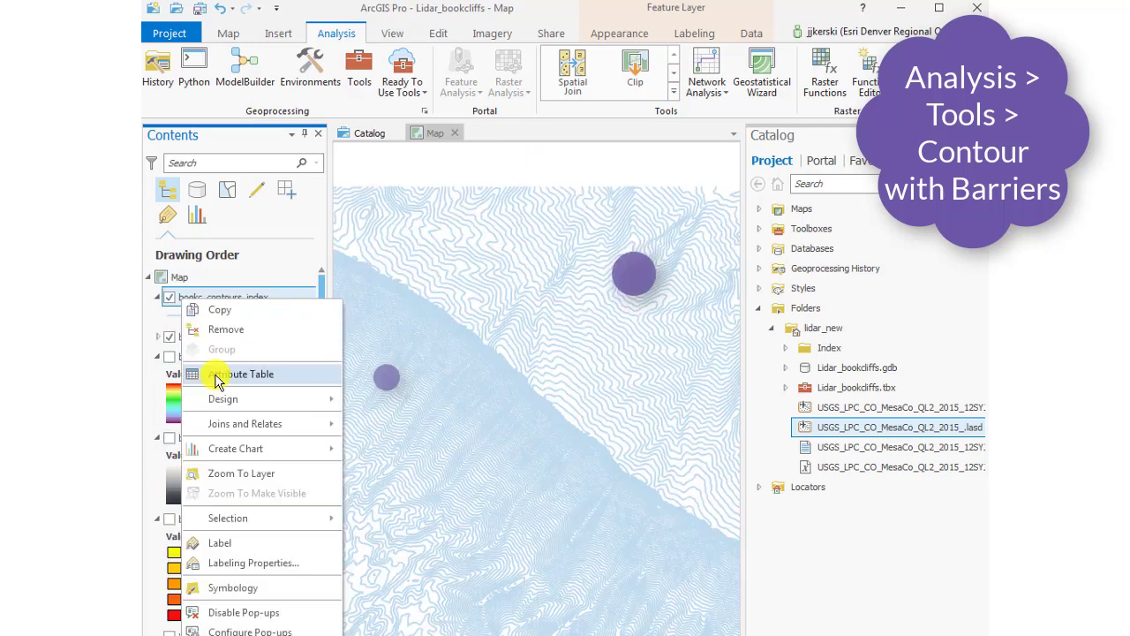
key(Return)
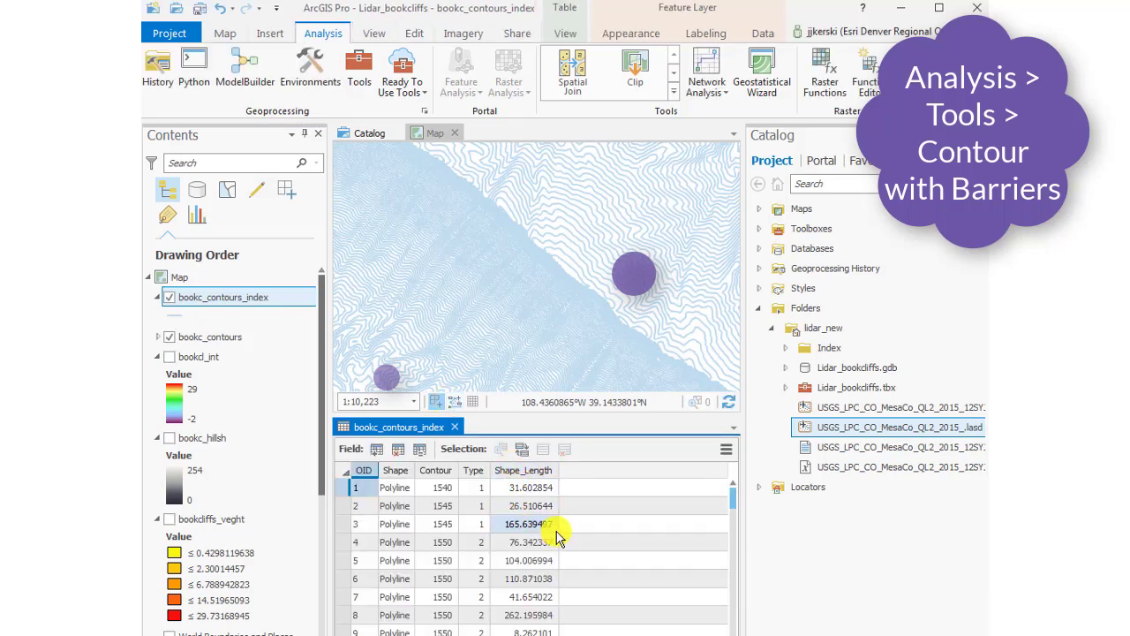
click(480, 544)
click(481, 576)
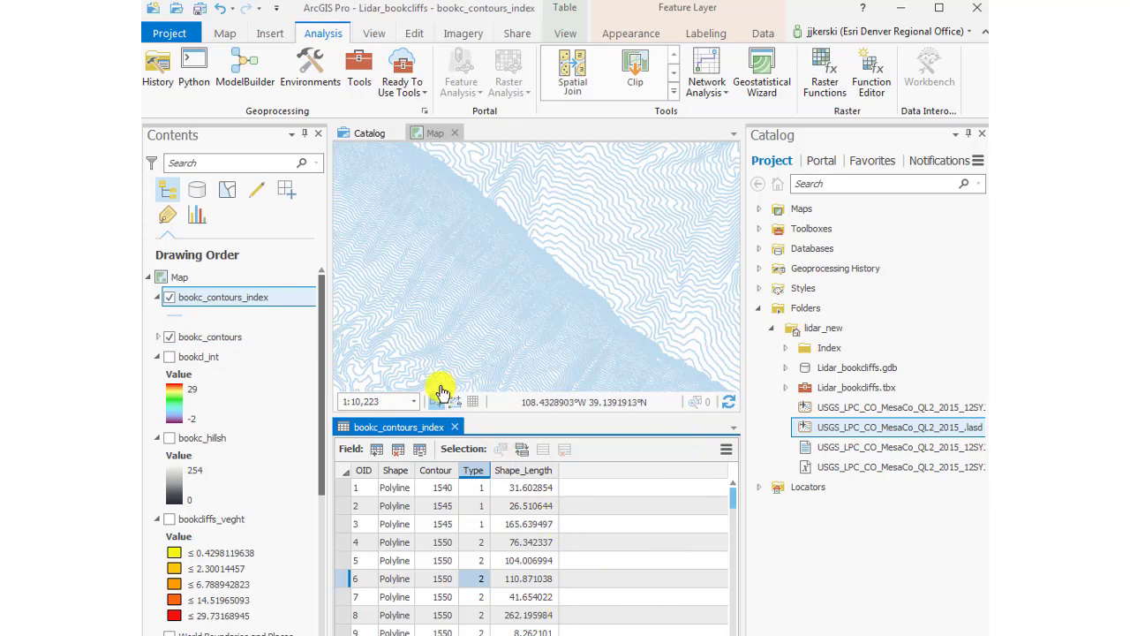
click(221, 297)
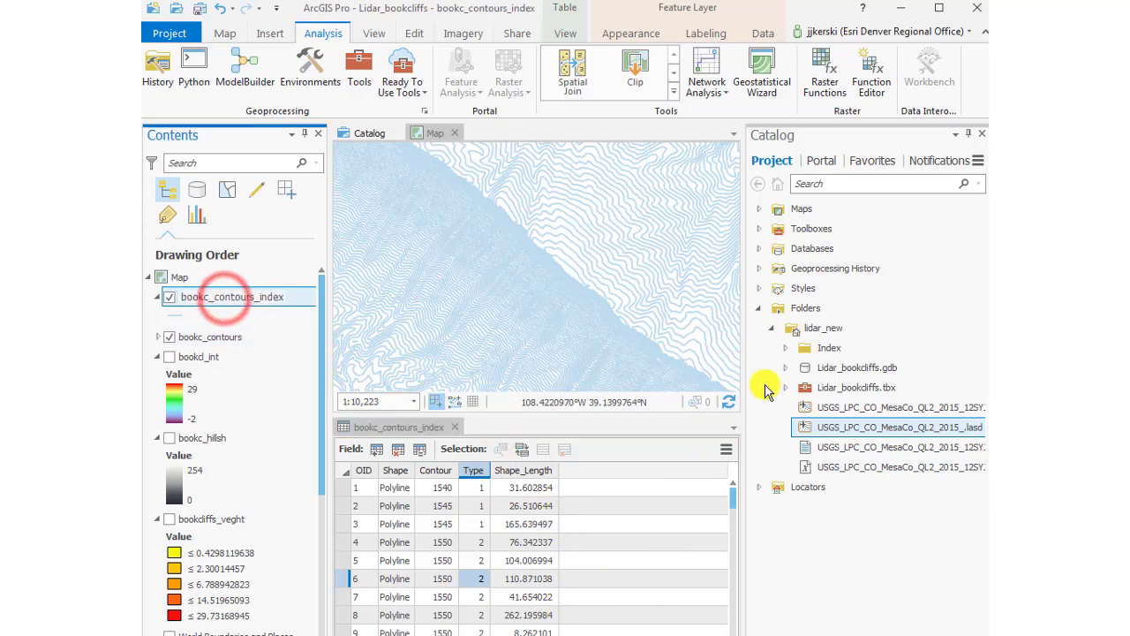
click(733, 430)
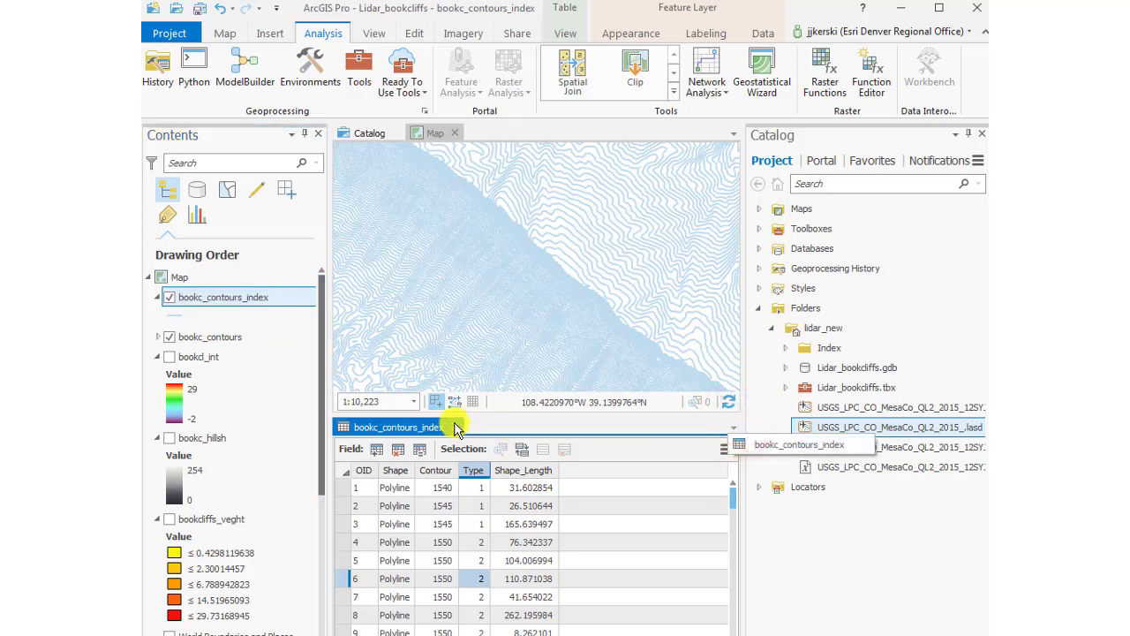
click(455, 427)
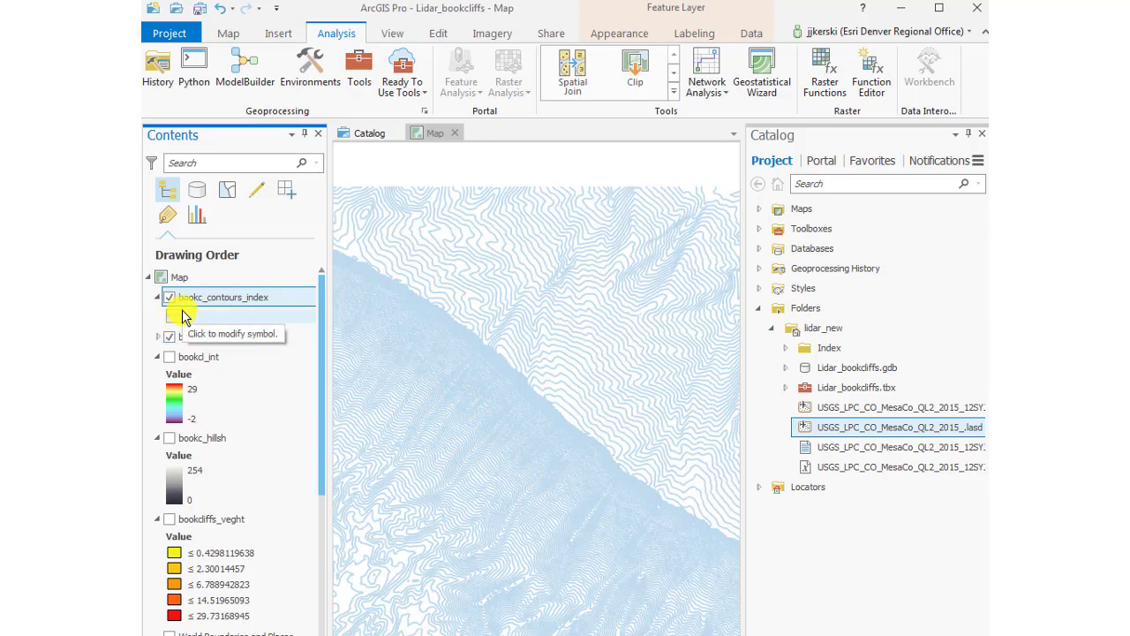
Turn on labels for the bookc_contours_index lines along the cliff edge
scroll(497, 387, up, 3)
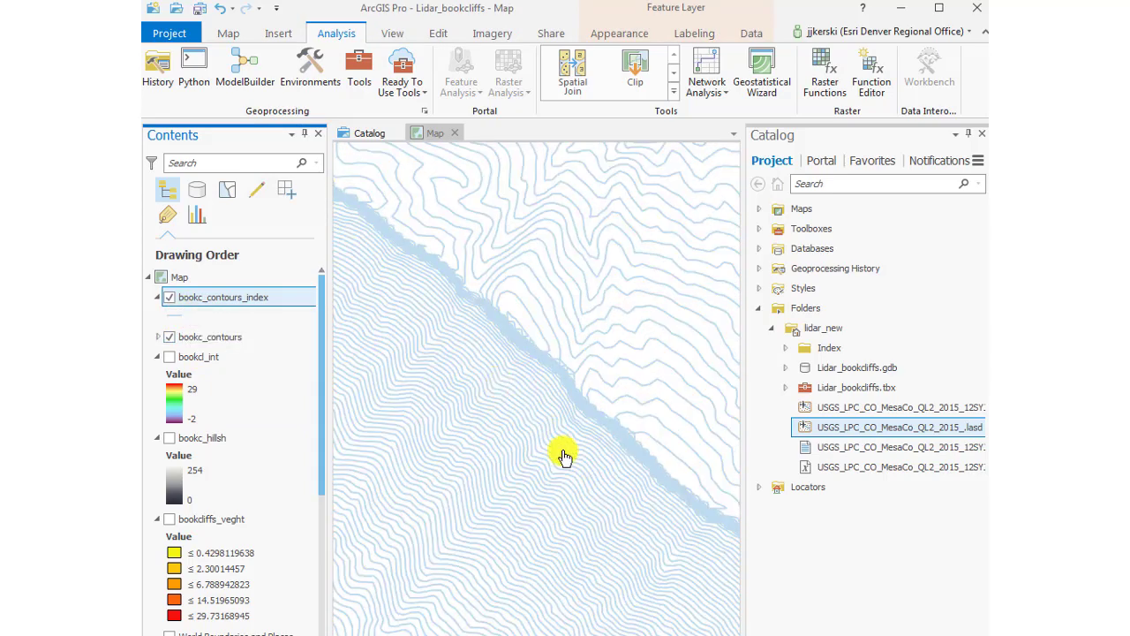
right_click(245, 297)
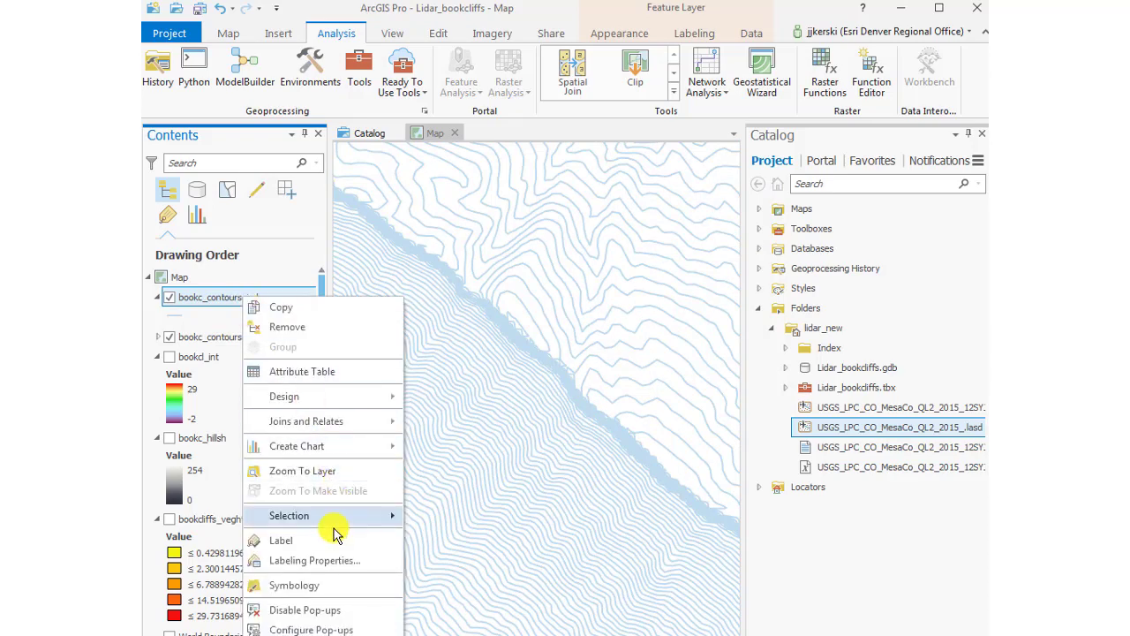
mouse_move(332, 523)
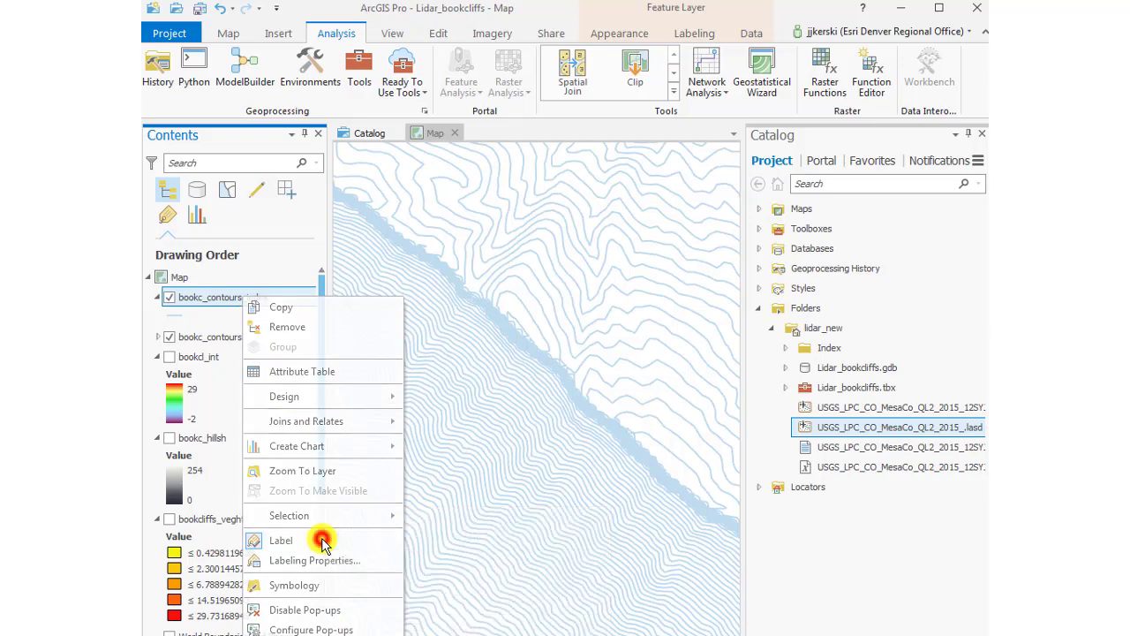
click(322, 542)
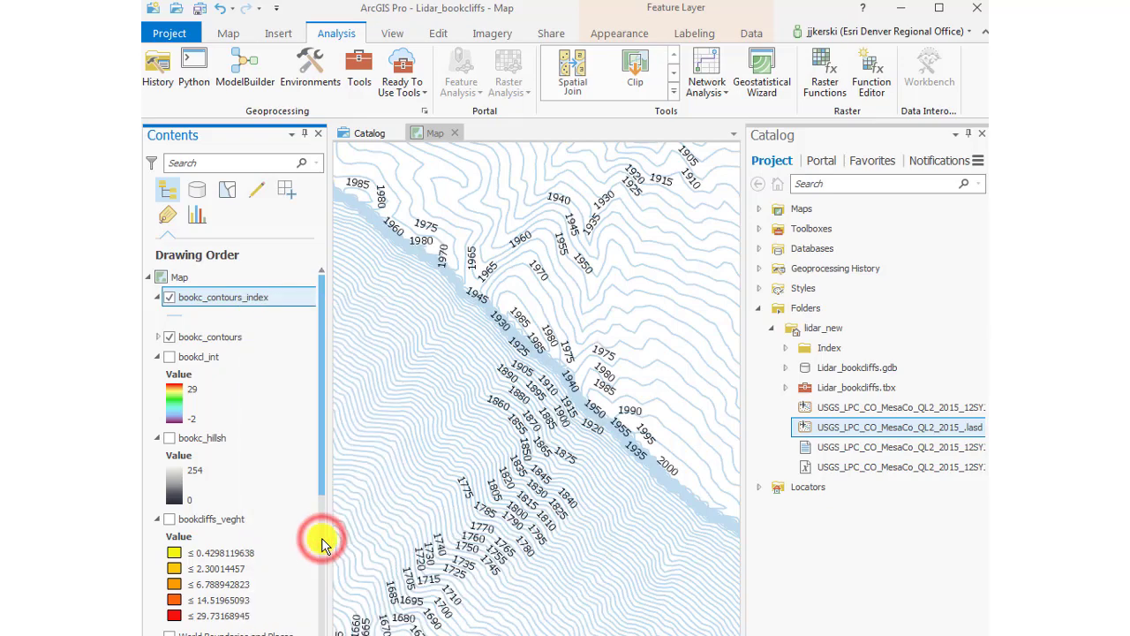
Symbolize the bookc_contours_index layer with unique values based on the Type field
right_click(194, 301)
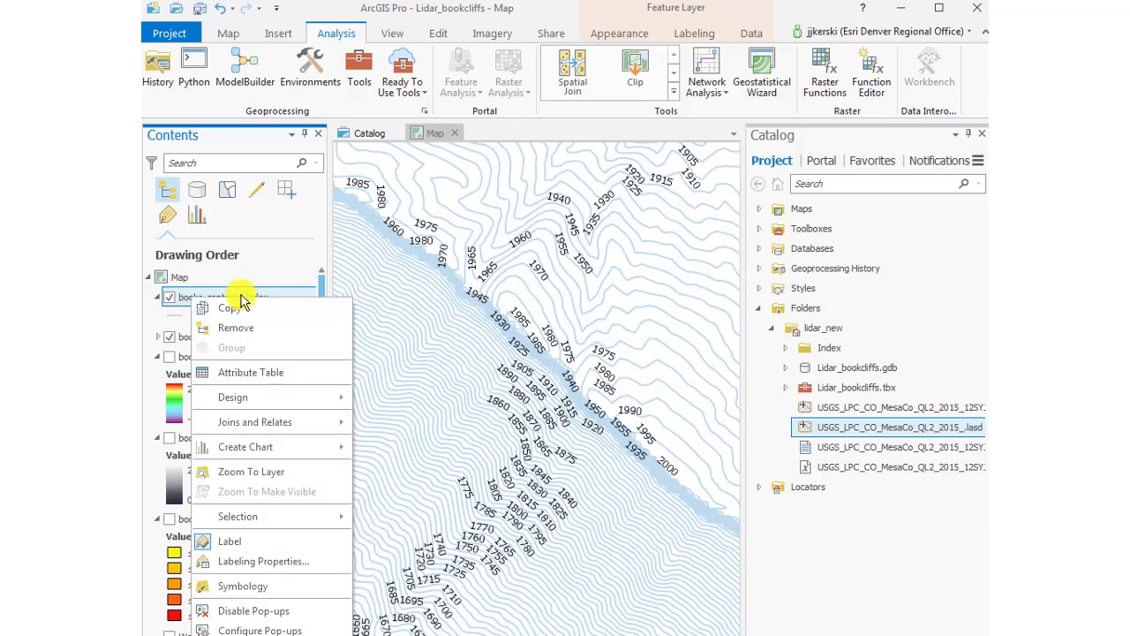
click(278, 585)
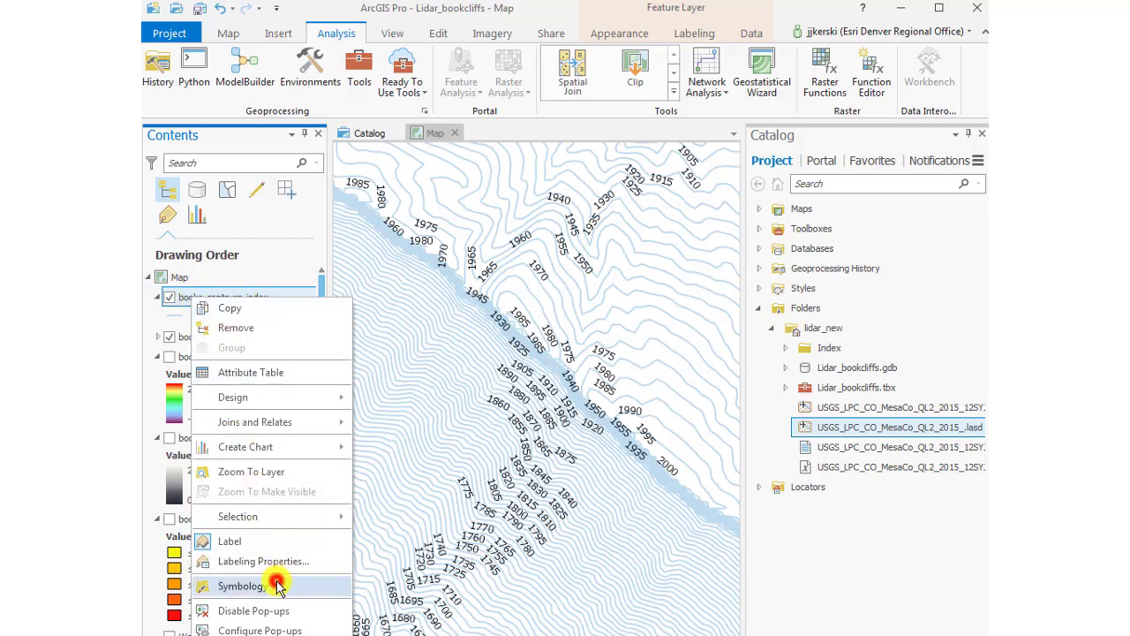
click(259, 268)
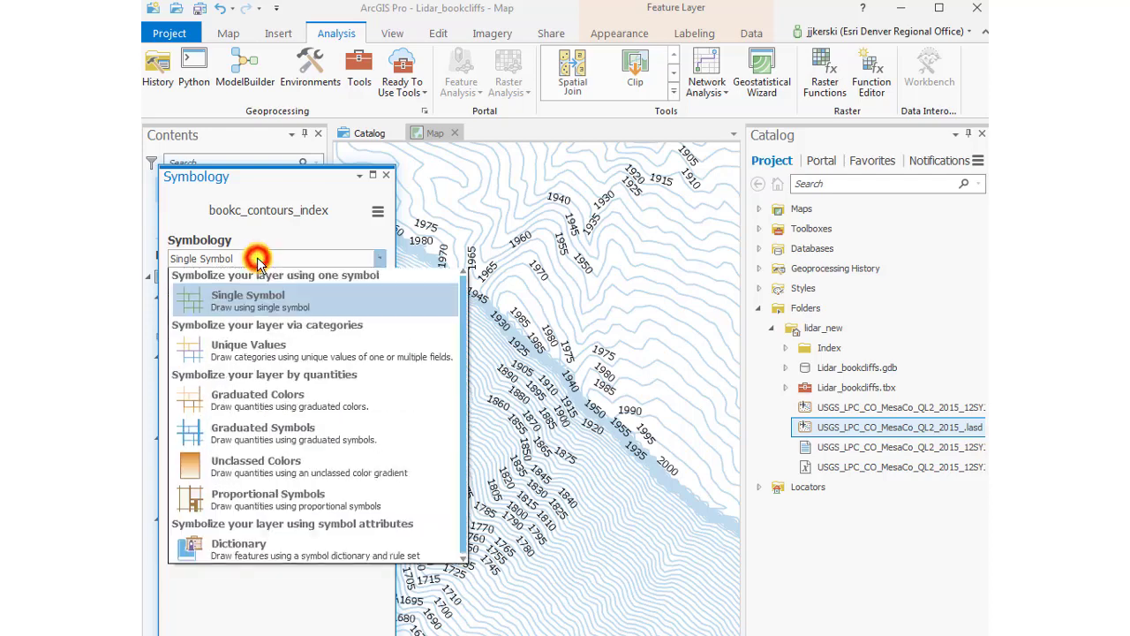
click(274, 363)
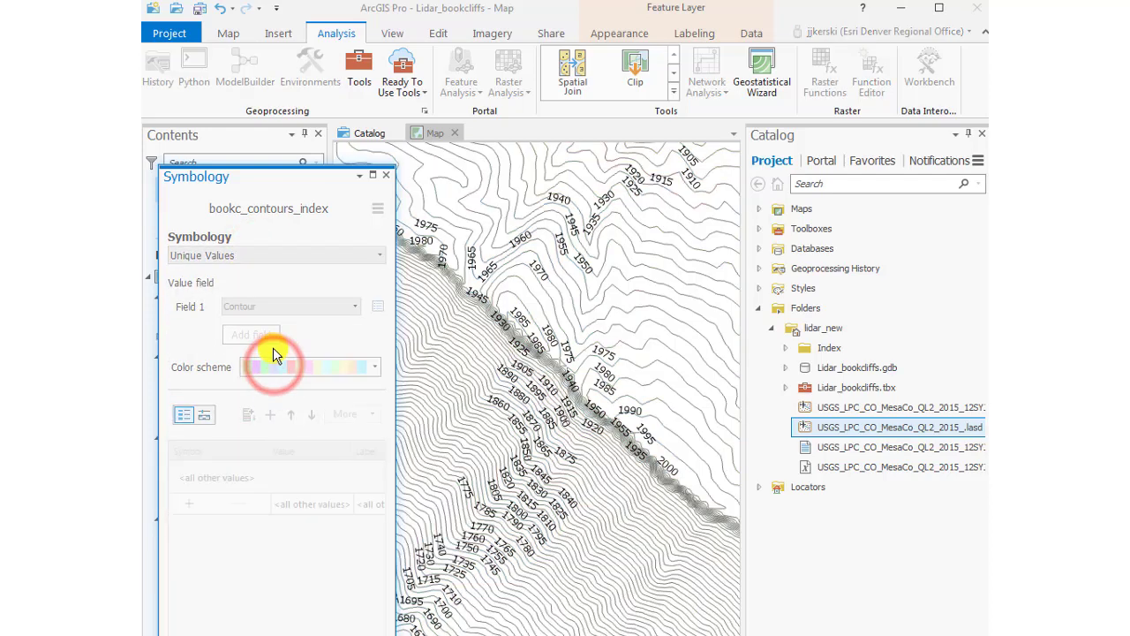
click(279, 308)
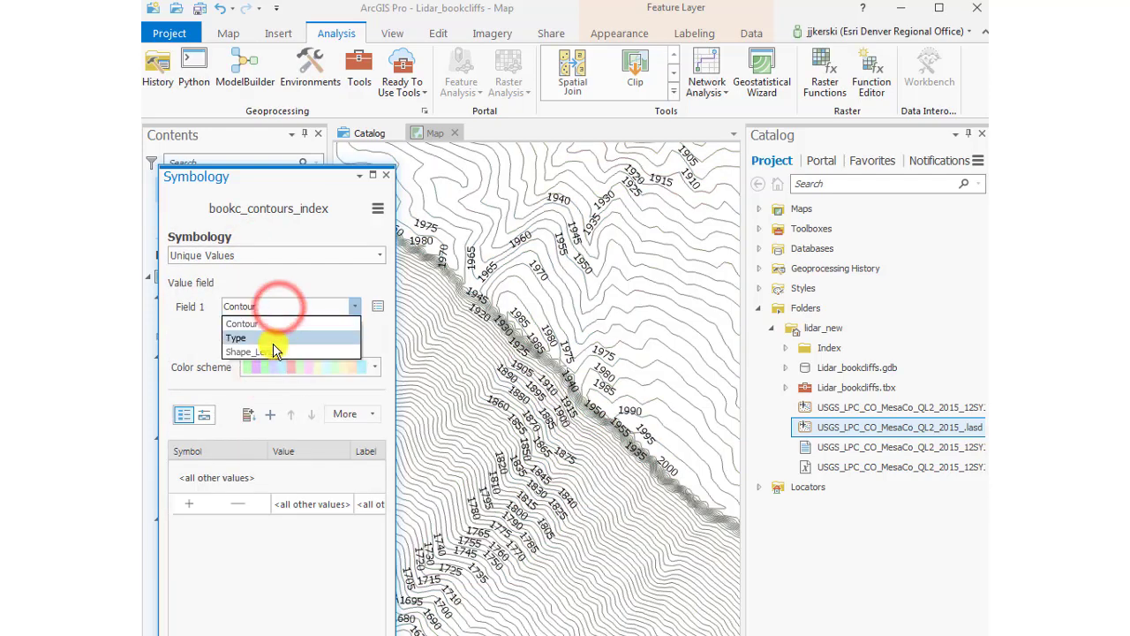
click(265, 334)
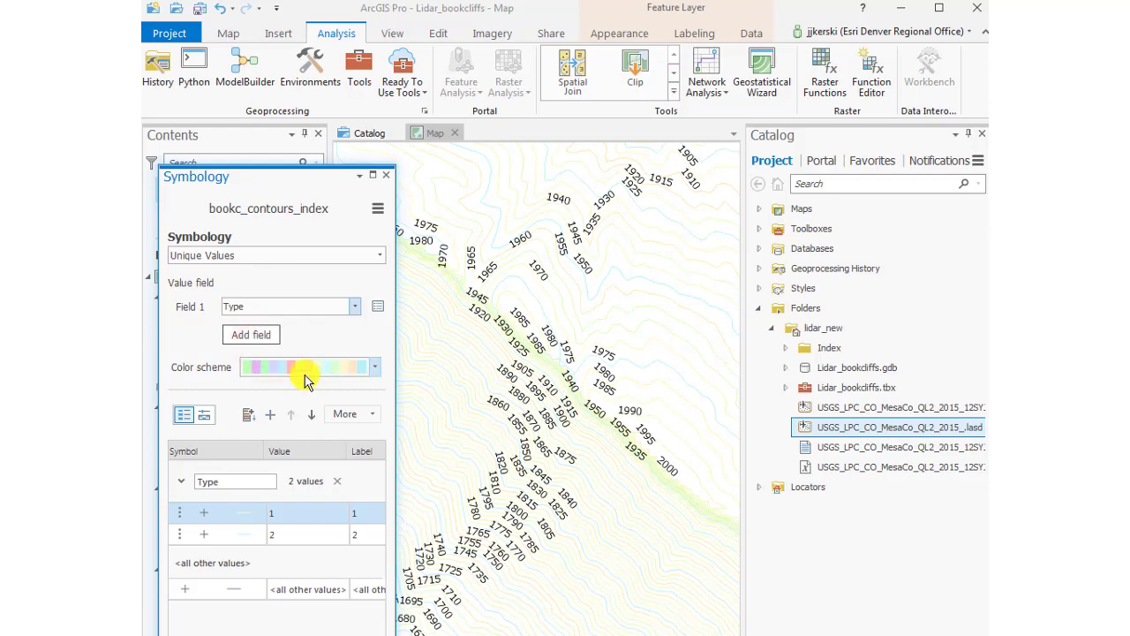
Assign the Black (0.5 pt) line symbol to the Type 2 index contours
click(242, 532)
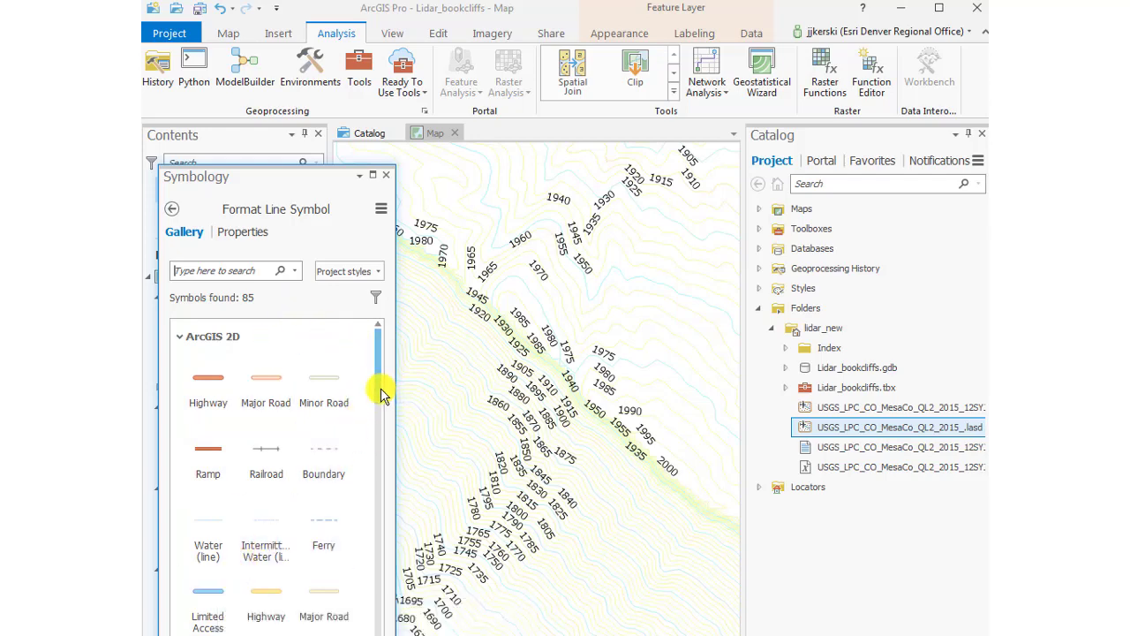
scroll(381, 387, down, 5)
click(266, 605)
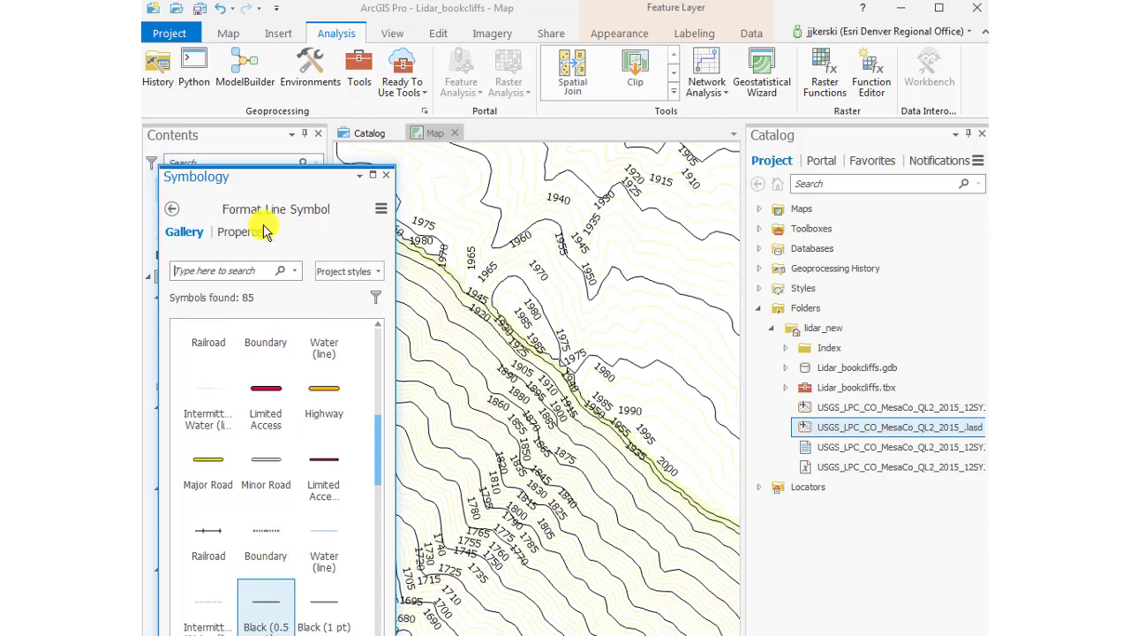
click(174, 217)
Apply the Water (line) symbol to the Type 1 contours, recolor it medium green, and return to the unique value classes
click(202, 517)
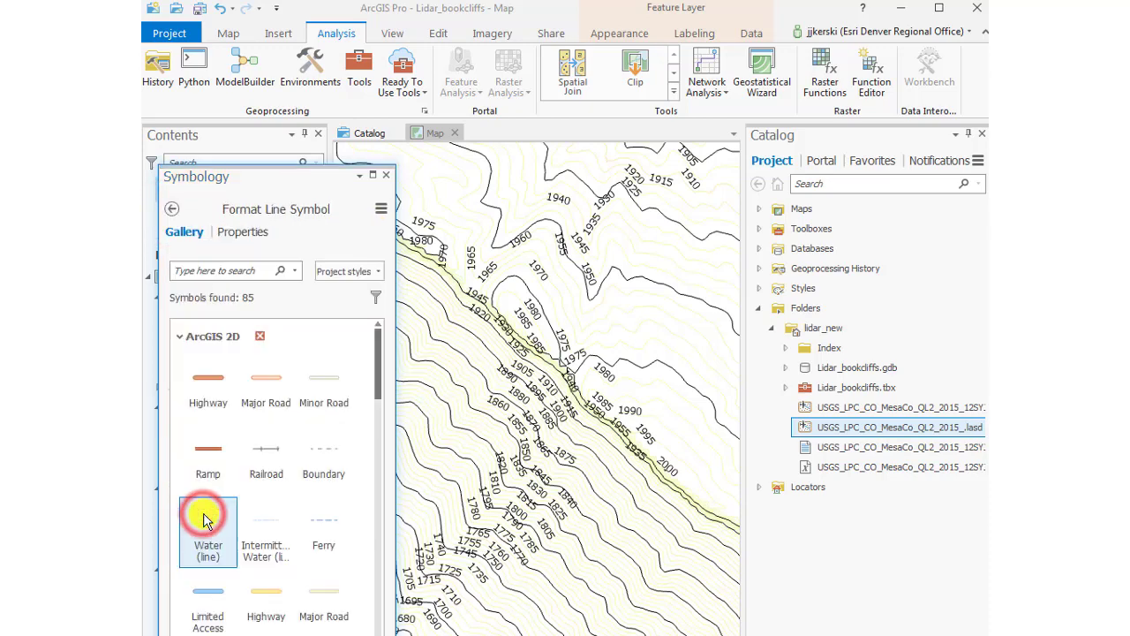
click(212, 528)
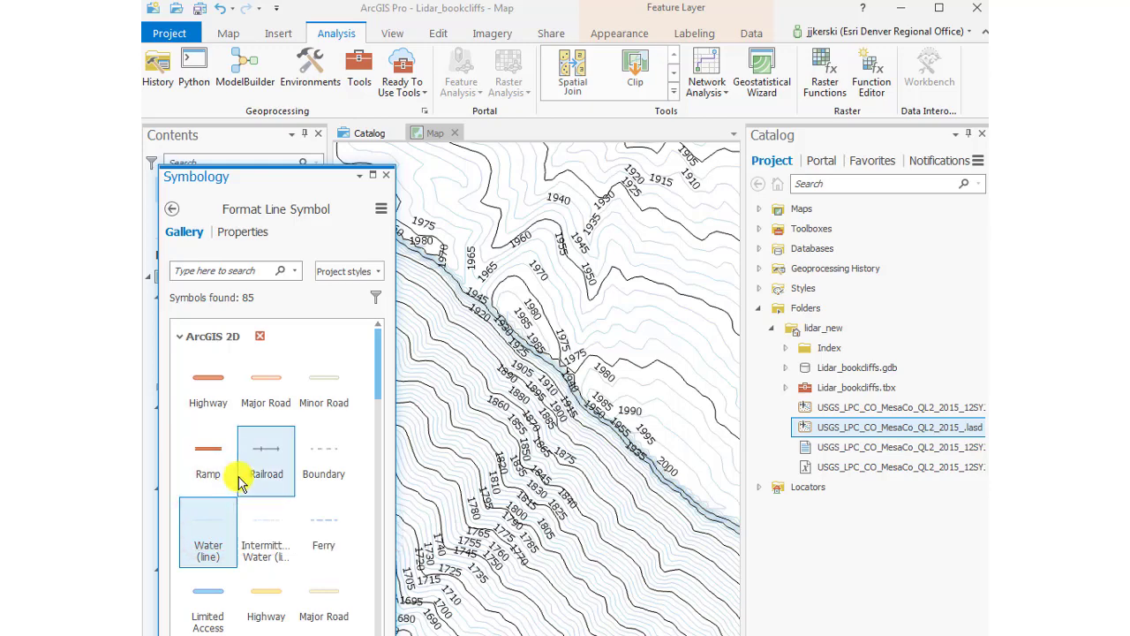
click(243, 228)
click(364, 343)
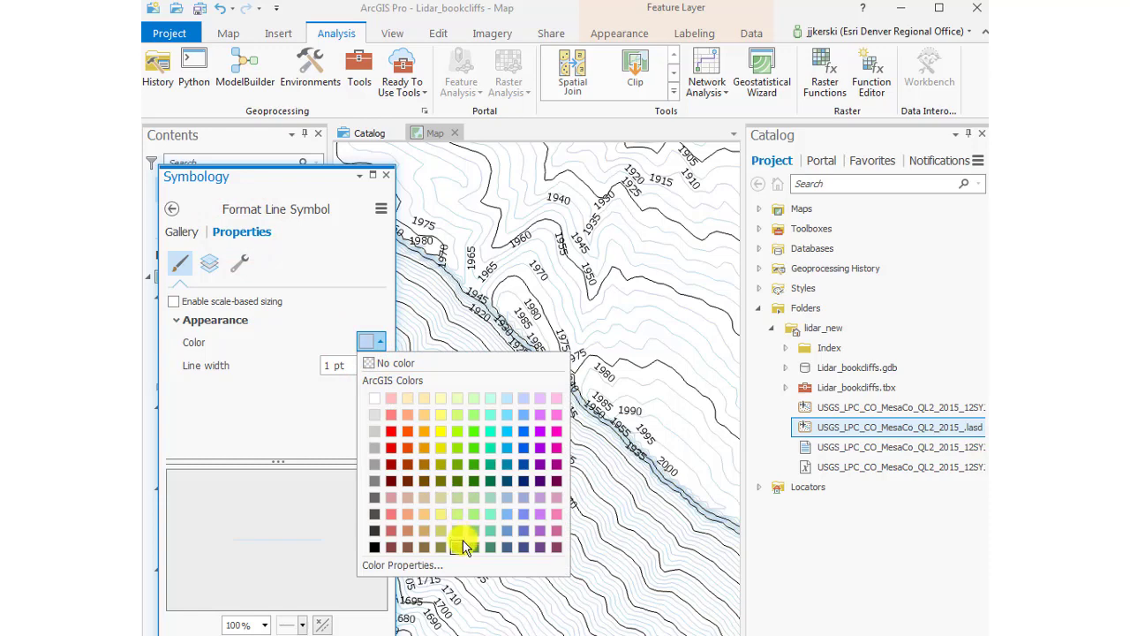
click(460, 537)
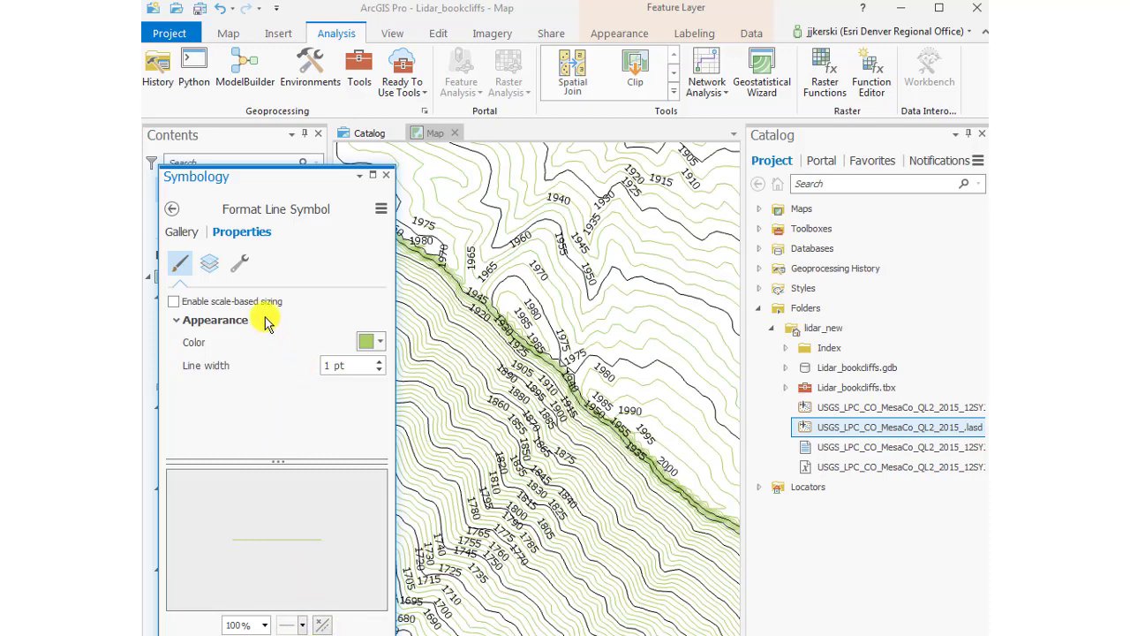
click(183, 232)
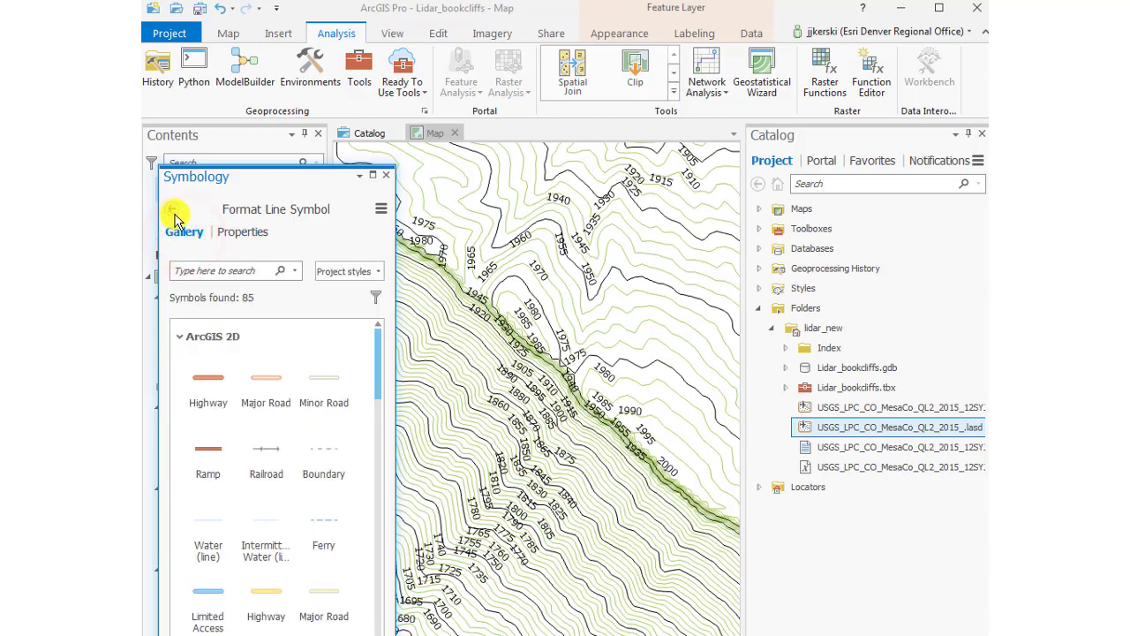
click(171, 209)
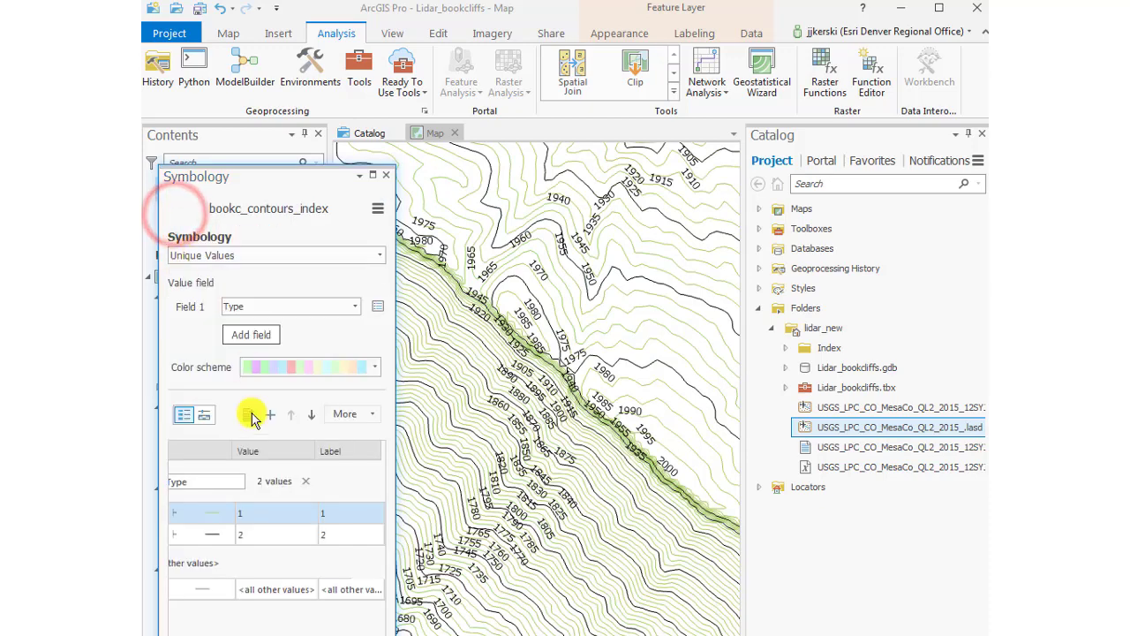
Recolor the Type 2 index contour symbol brown, keeping its 0.5 pt width, apply the change and close the symbology settings
click(210, 534)
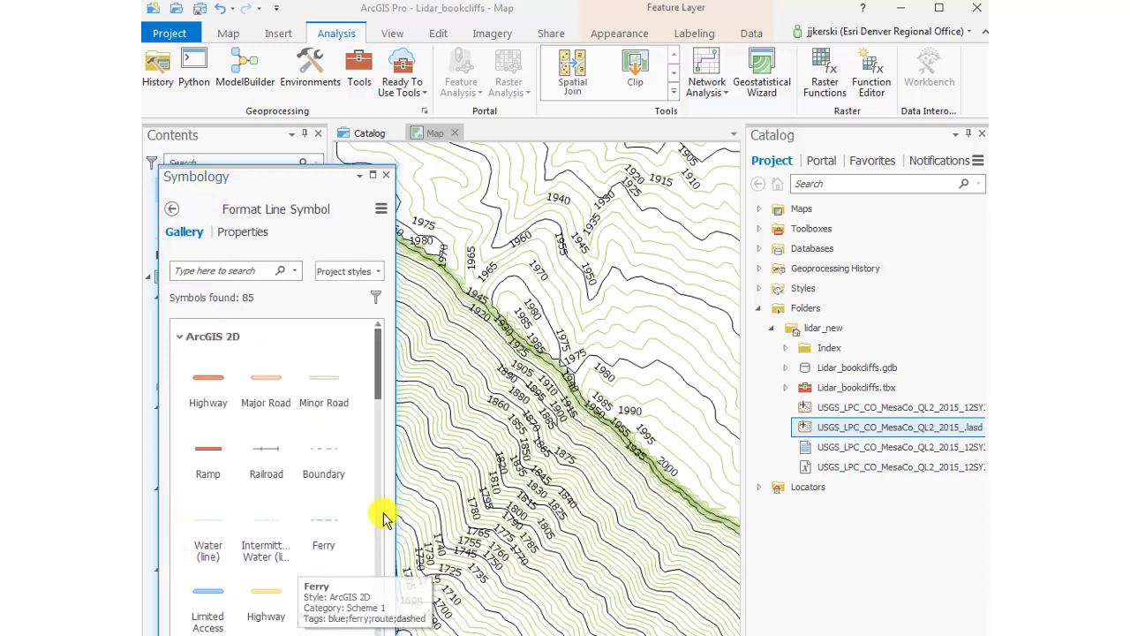
click(225, 233)
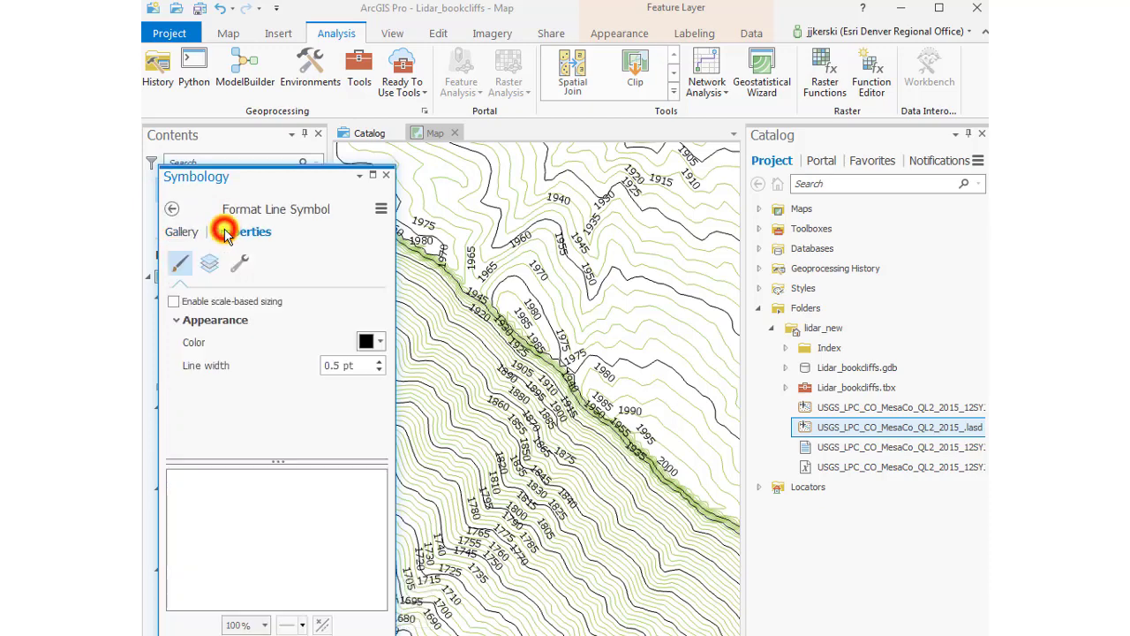
click(372, 342)
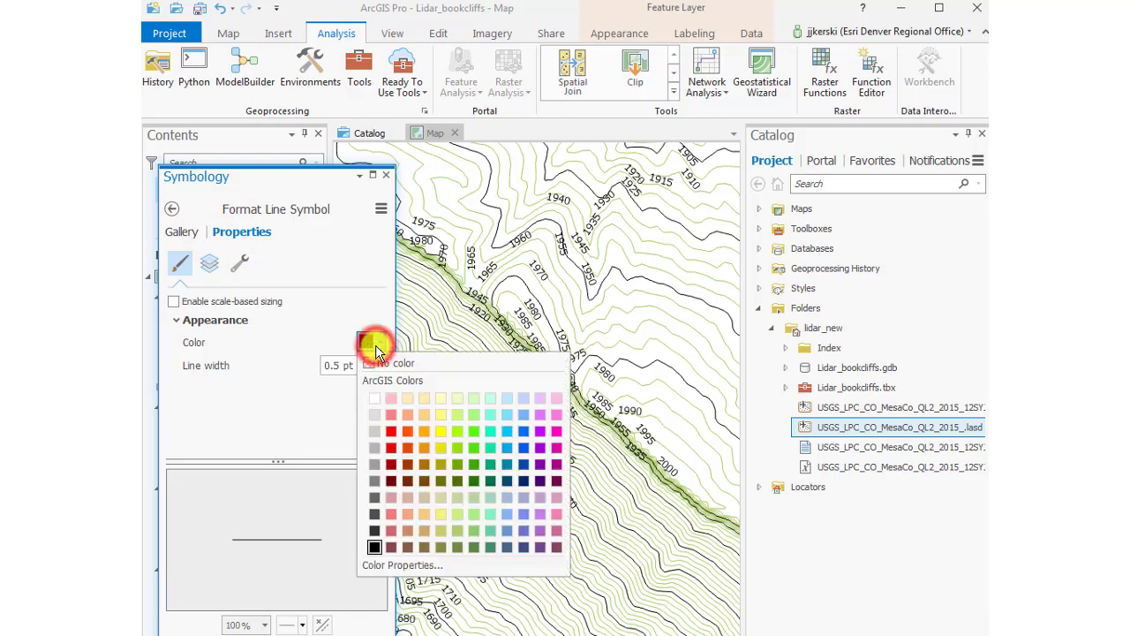
click(430, 547)
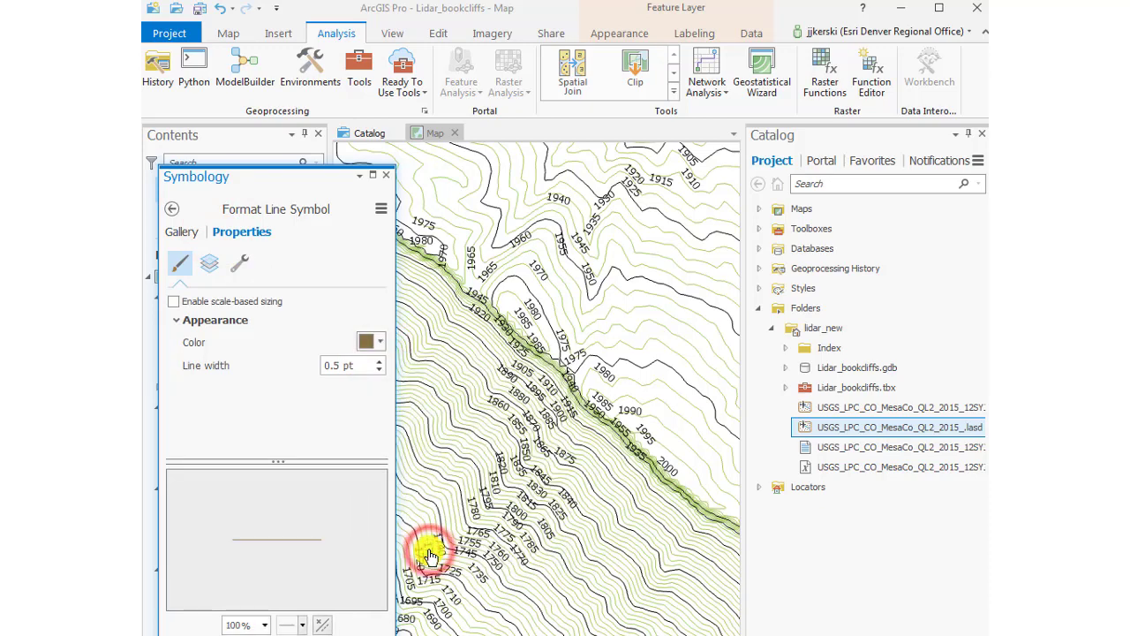
click(301, 624)
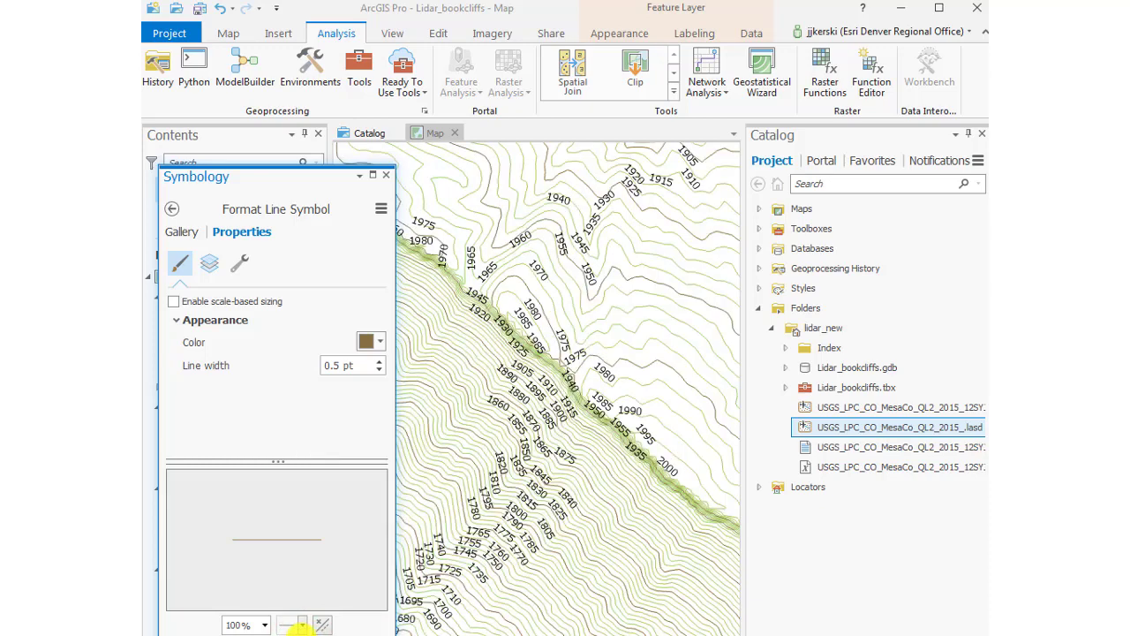
click(386, 175)
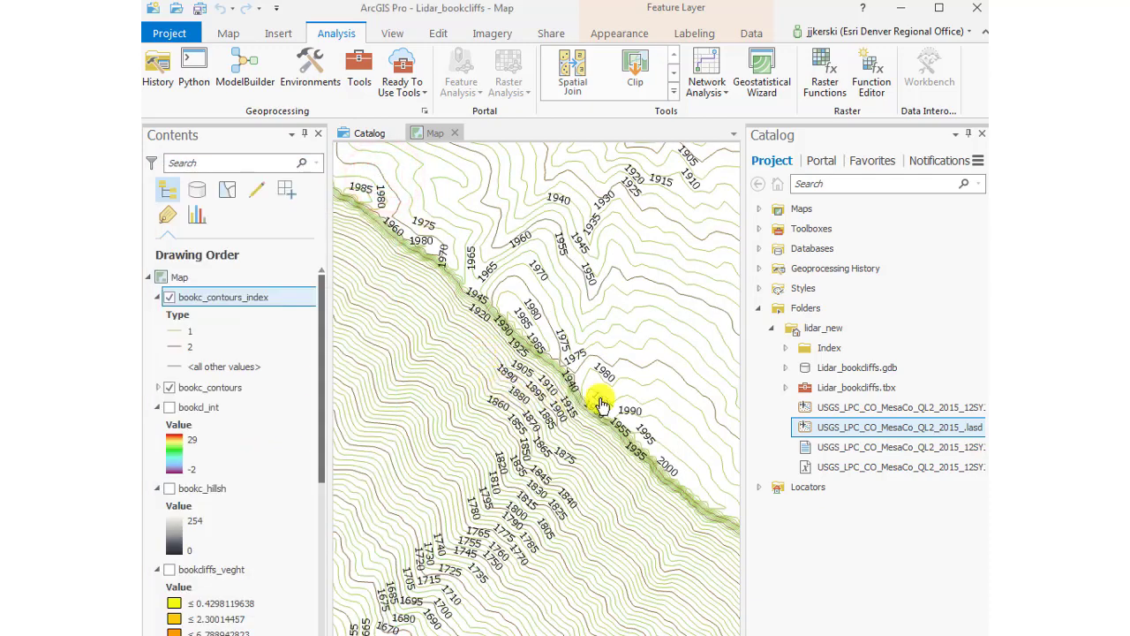
Turn off labels for the bookc_contours_index layer
drag(599, 394, 379, 383)
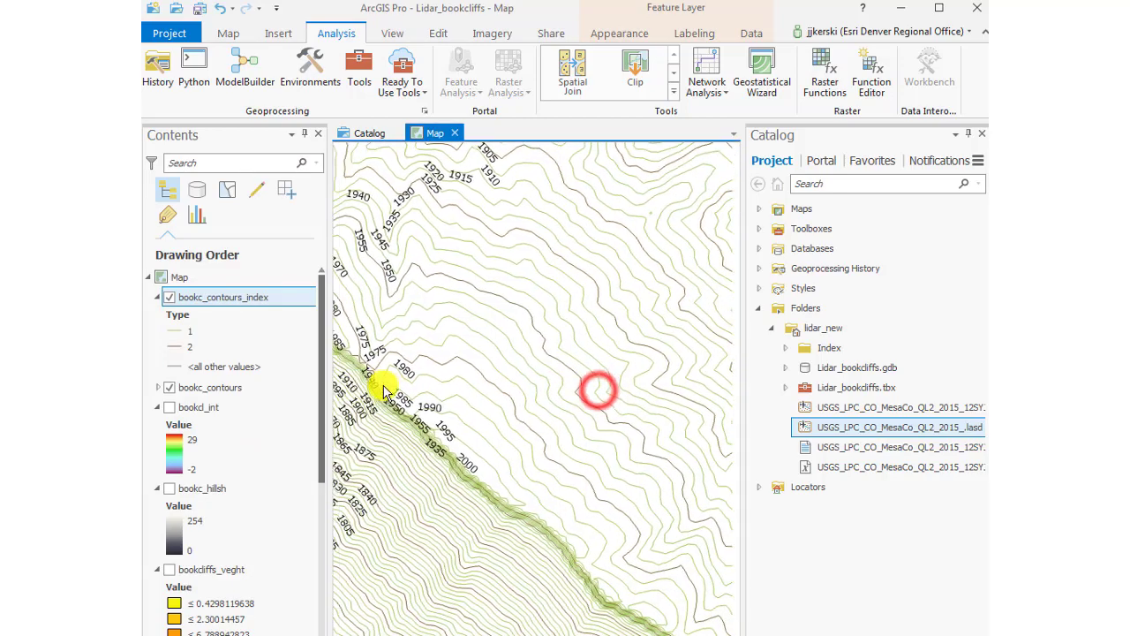
drag(504, 474, 409, 386)
drag(570, 505, 386, 371)
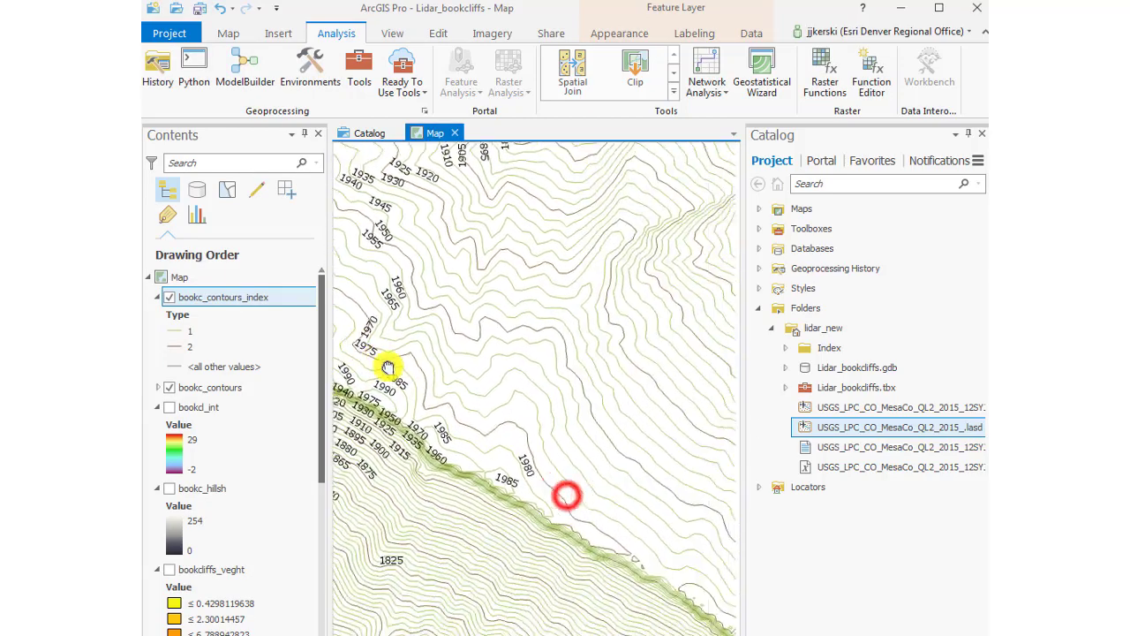
scroll(386, 371, down, 2)
scroll(504, 453, down, 2)
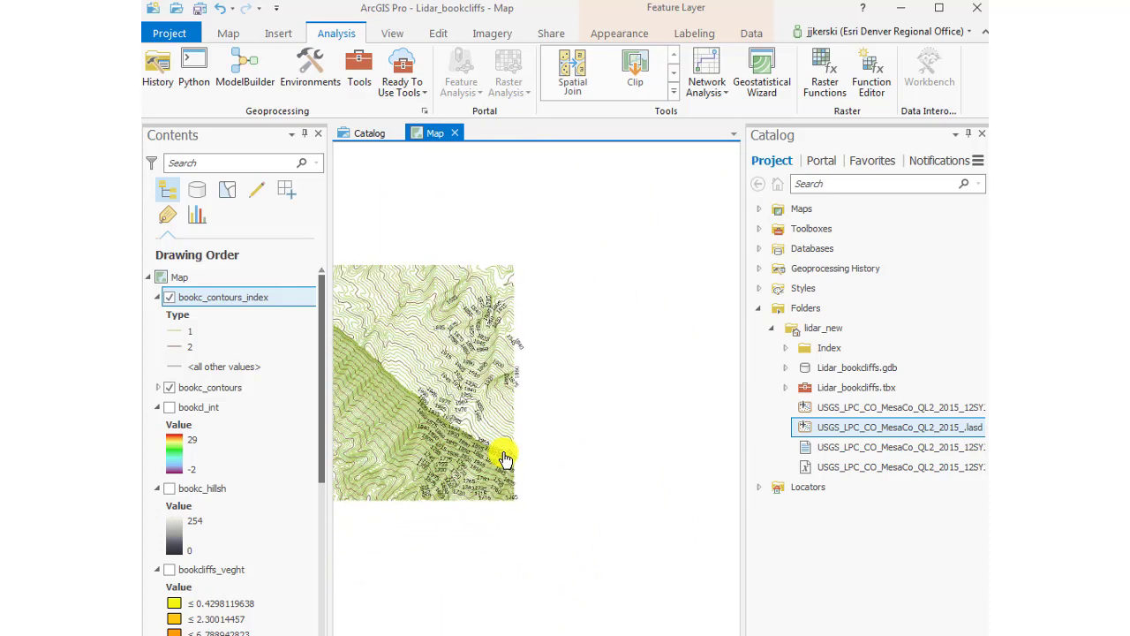
right_click(209, 299)
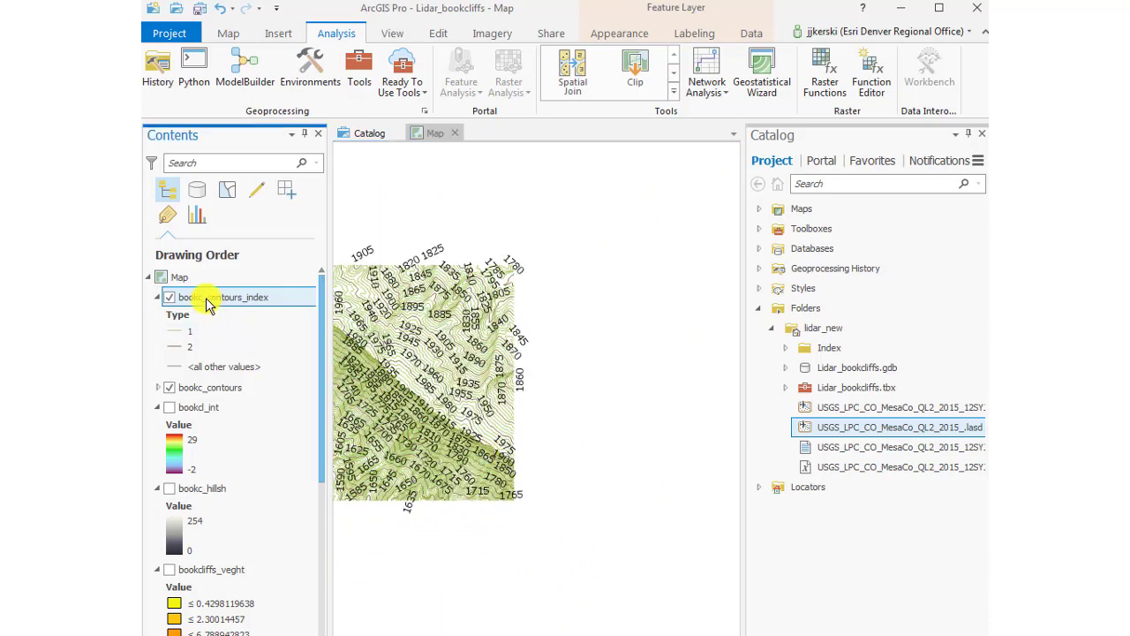
click(296, 547)
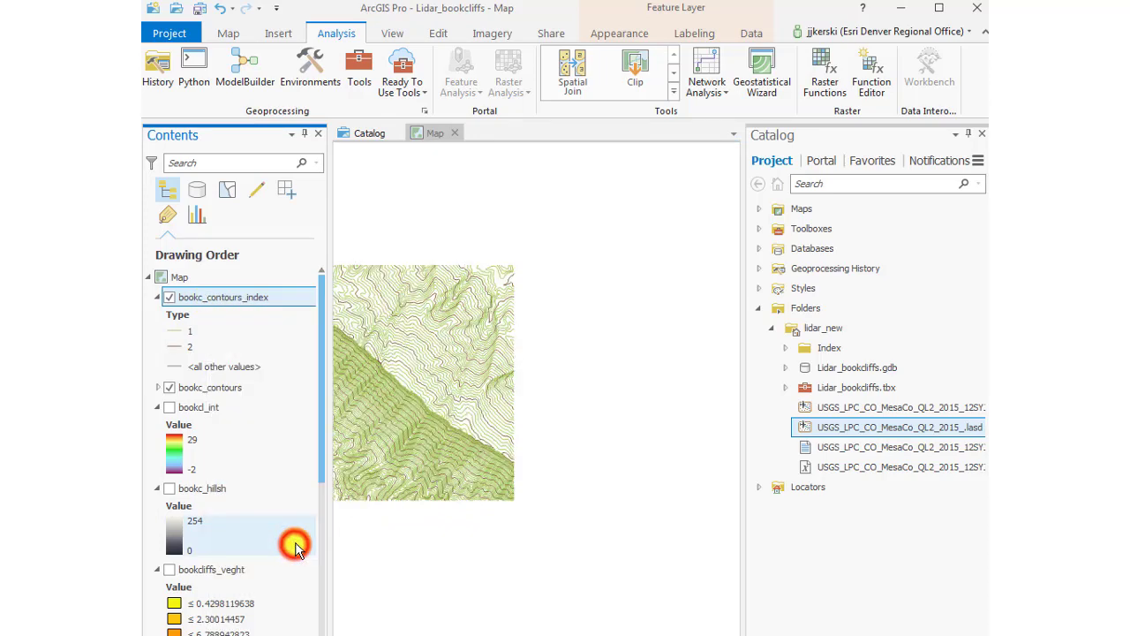
Turn on the bookc_hillsh hillshade layer beneath the contours, with the full extent of bookc_contours_index in view
right_click(198, 299)
click(252, 472)
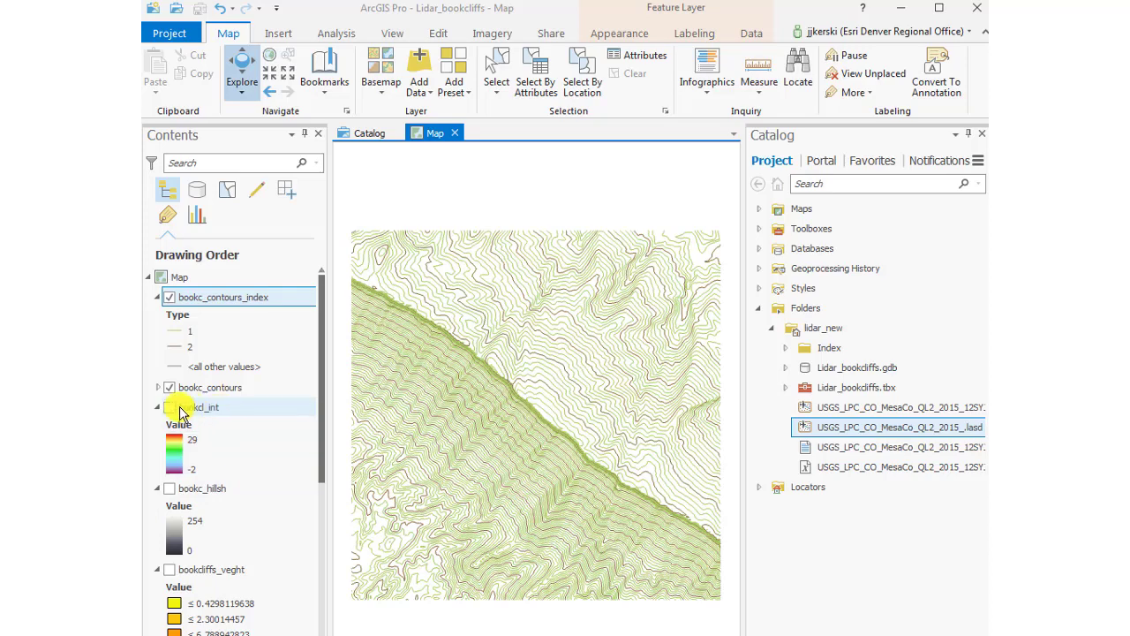
click(168, 491)
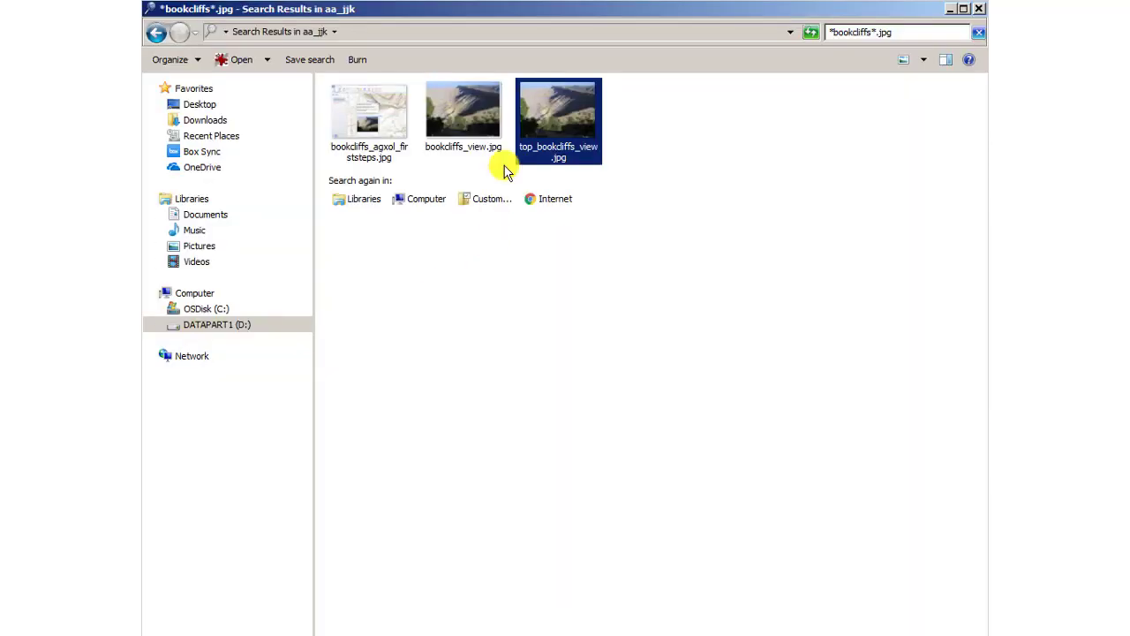
Switch to the file browser and open the photo top_bookcliffs_view.jpg to compare the real cliffs with the map
click(539, 132)
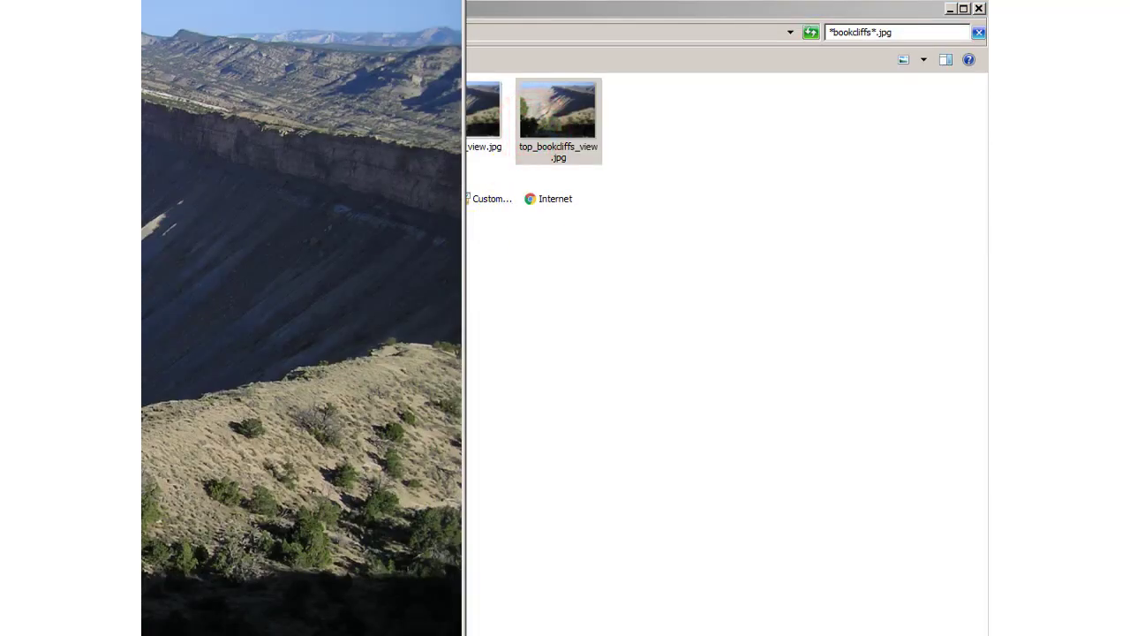